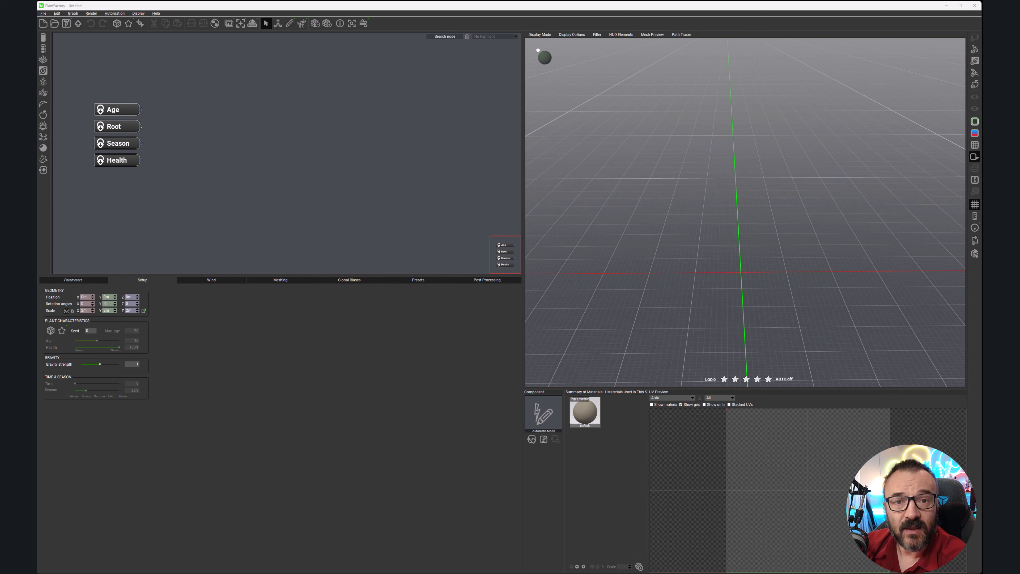
right_click(231, 85)
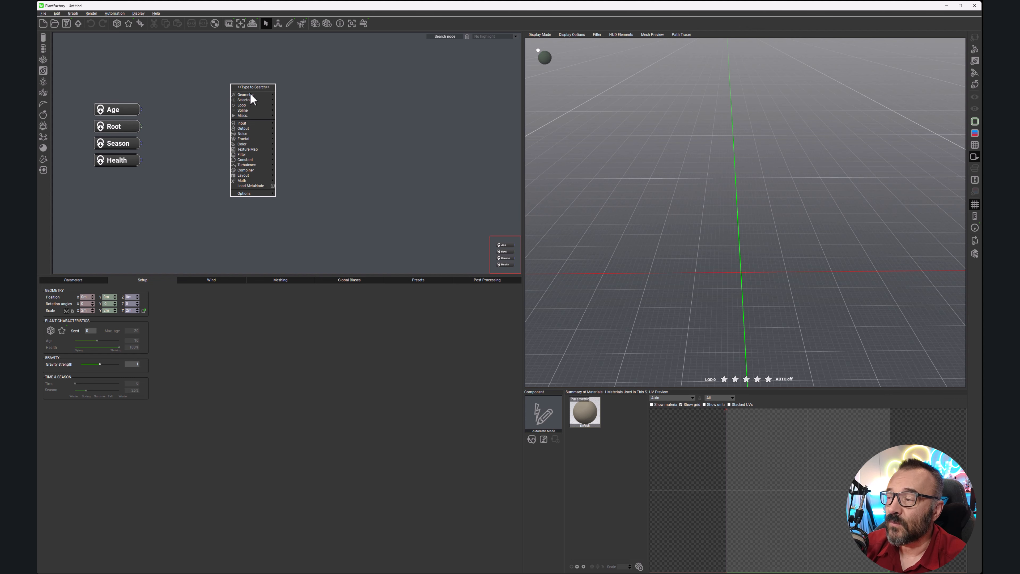
mouse_move(247, 125)
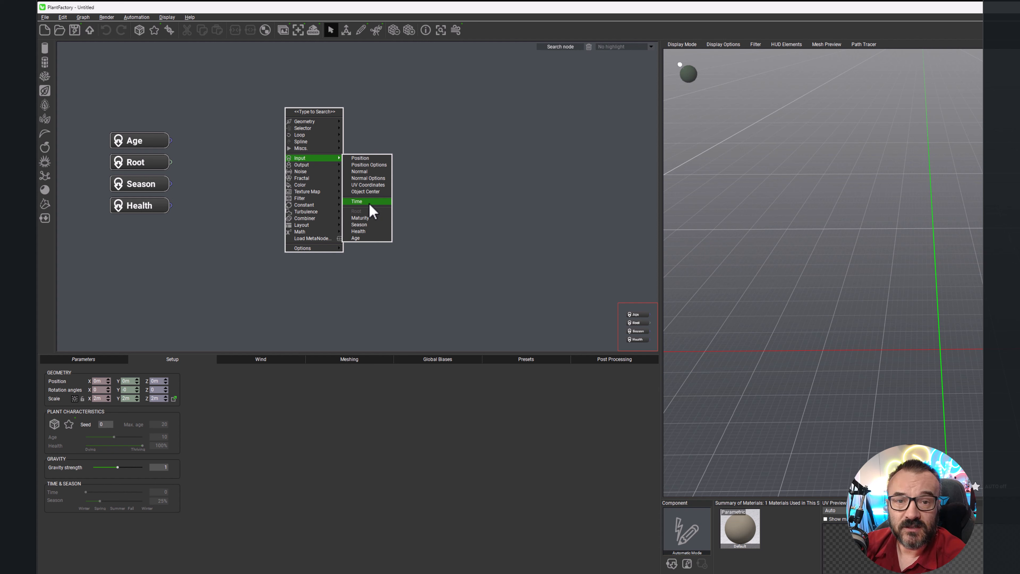
left_click(150, 70)
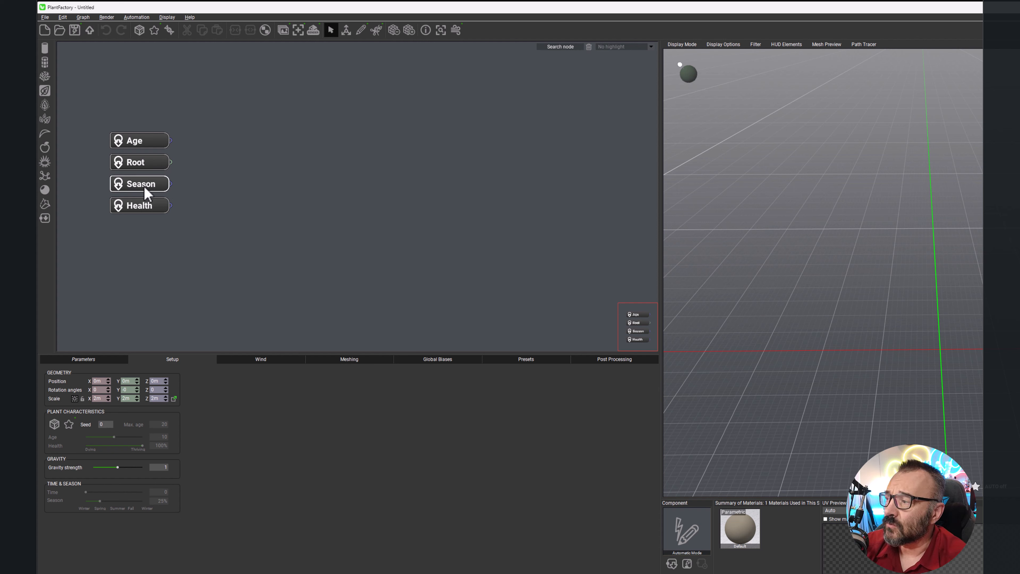
mouse_move(155, 212)
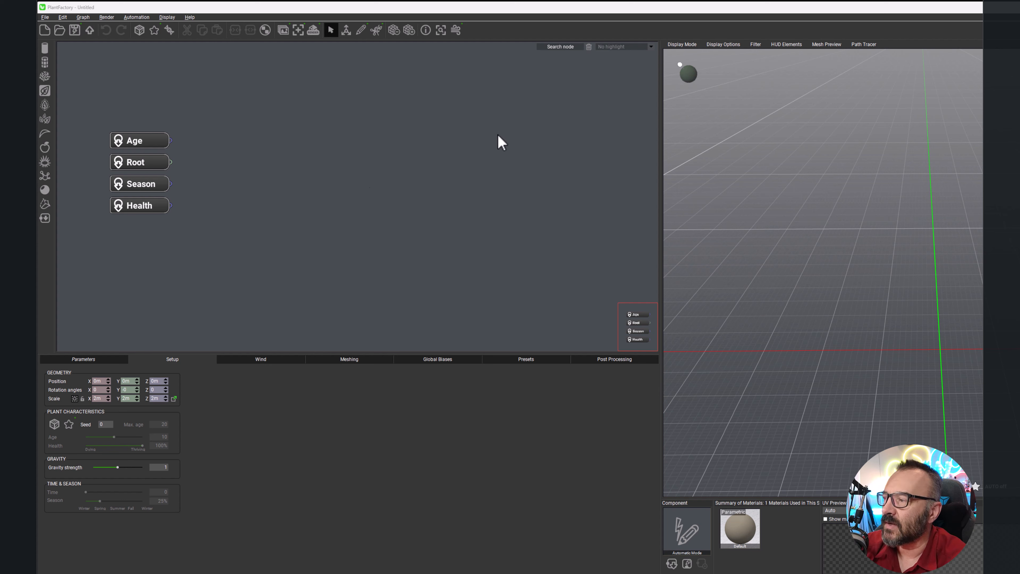
Add an Advanced Segment node beside the plant input nodes and connect the Root node to its input.
left_click(44, 62)
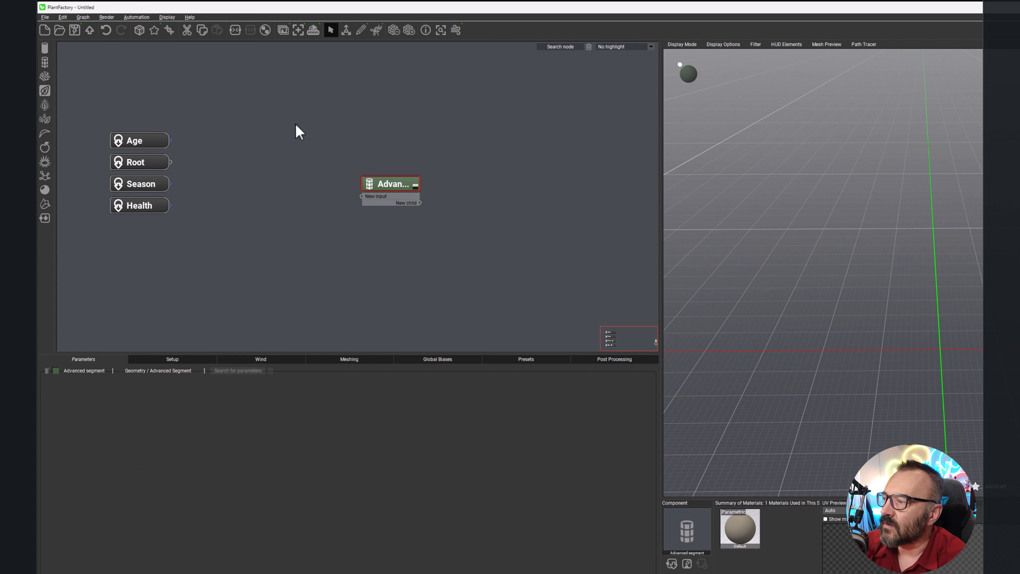
left_click_drag(381, 197, 321, 167)
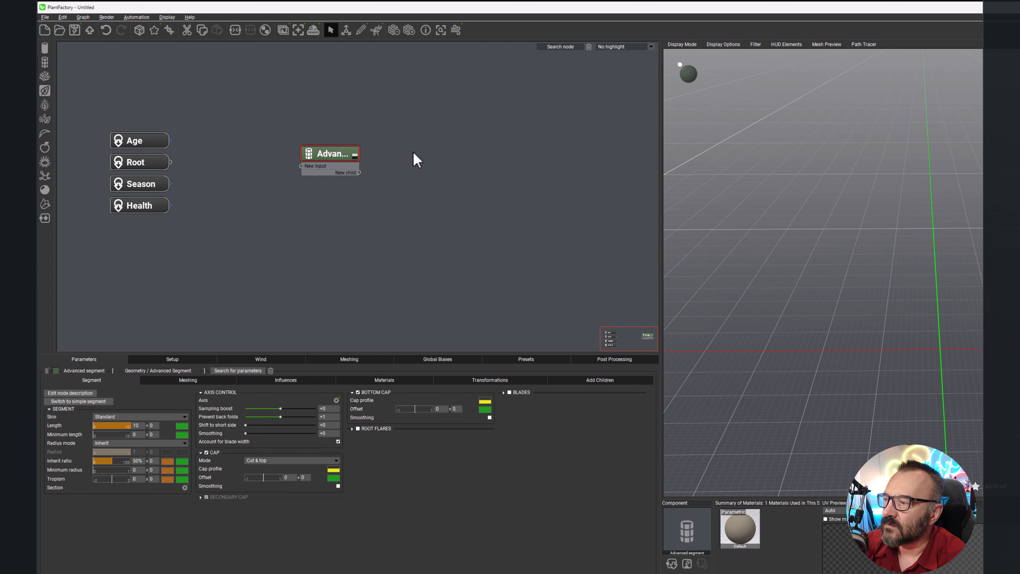
left_click_drag(169, 162, 317, 151)
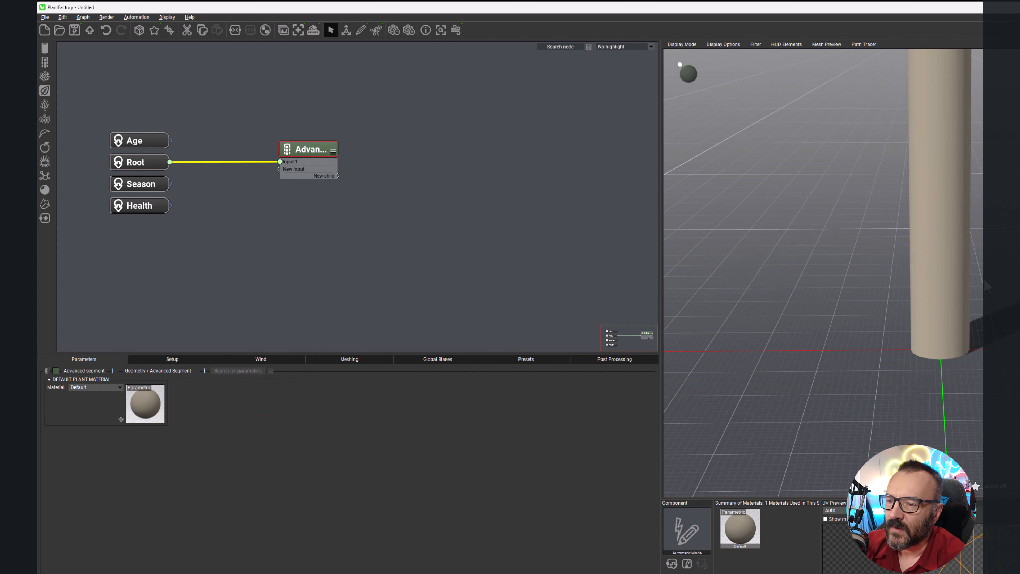
scroll(910, 273, "down", 5)
scroll(910, 273, "up", 2)
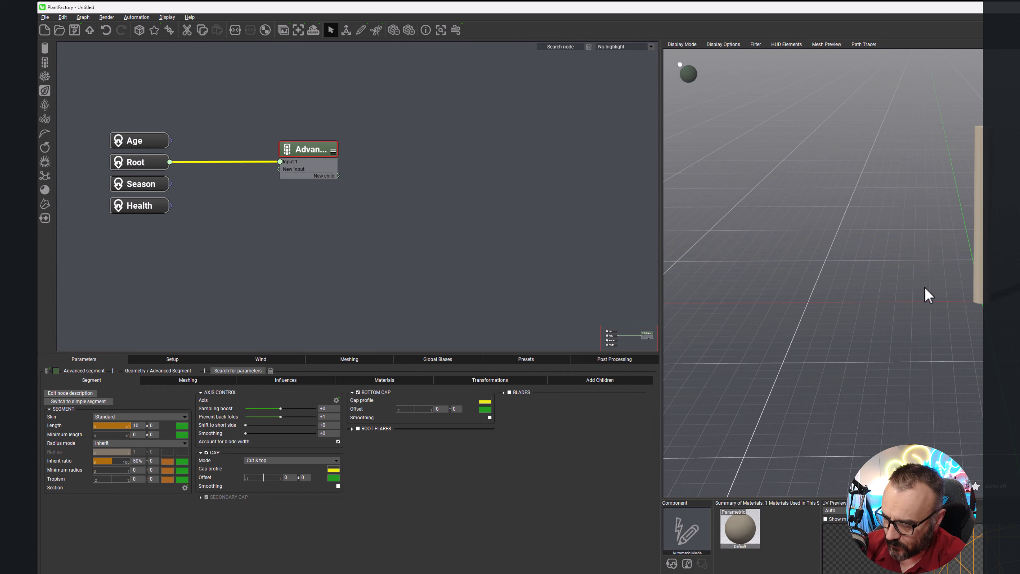
middle_click_drag(925, 286, 974, 278)
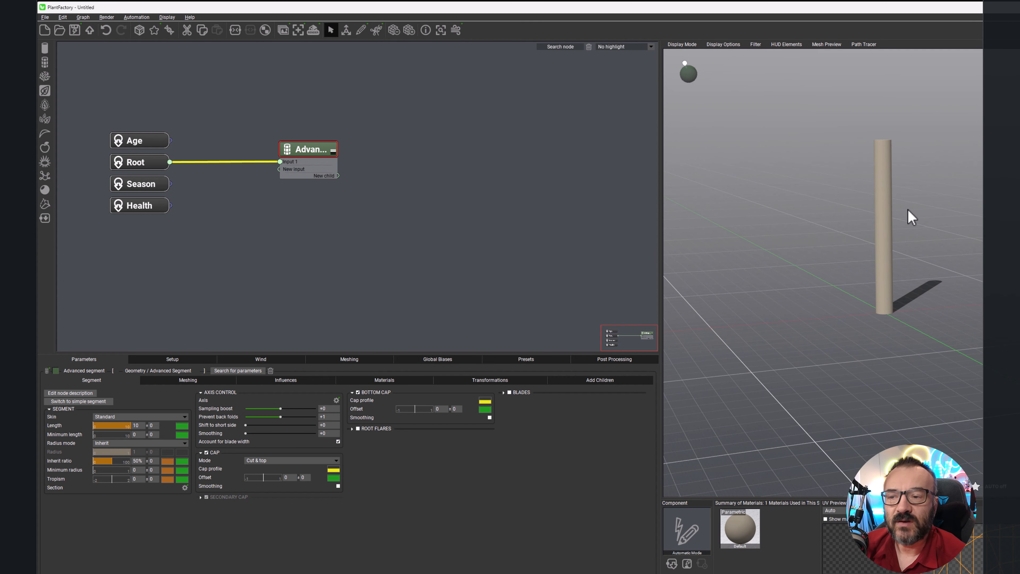
middle_click_drag(924, 299, 894, 305)
scroll(936, 289, "up", 2)
scroll(937, 287, "down", 2)
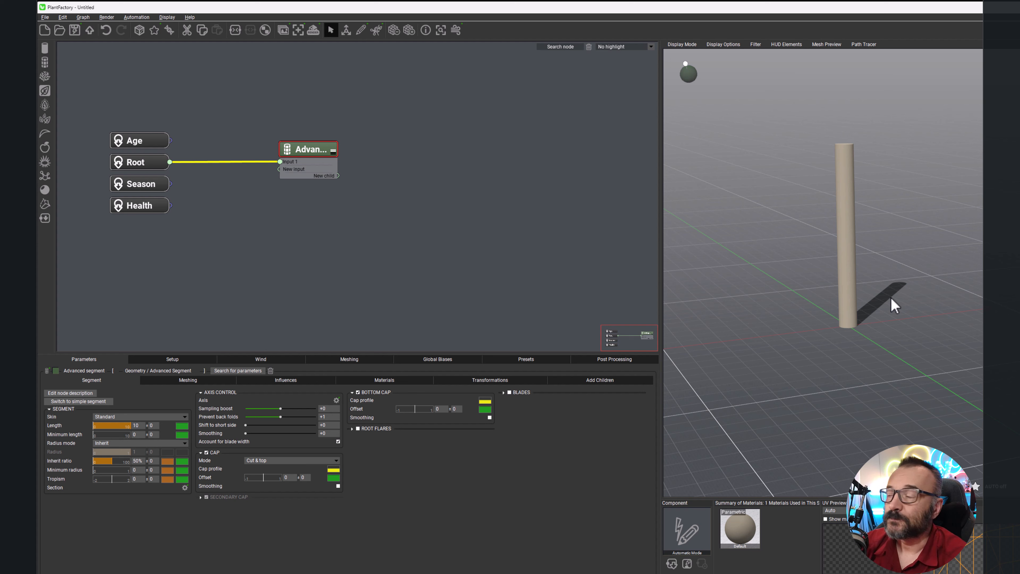
Reduce the advanced segment's length to 9.58.
middle_click_drag(374, 212, 437, 211)
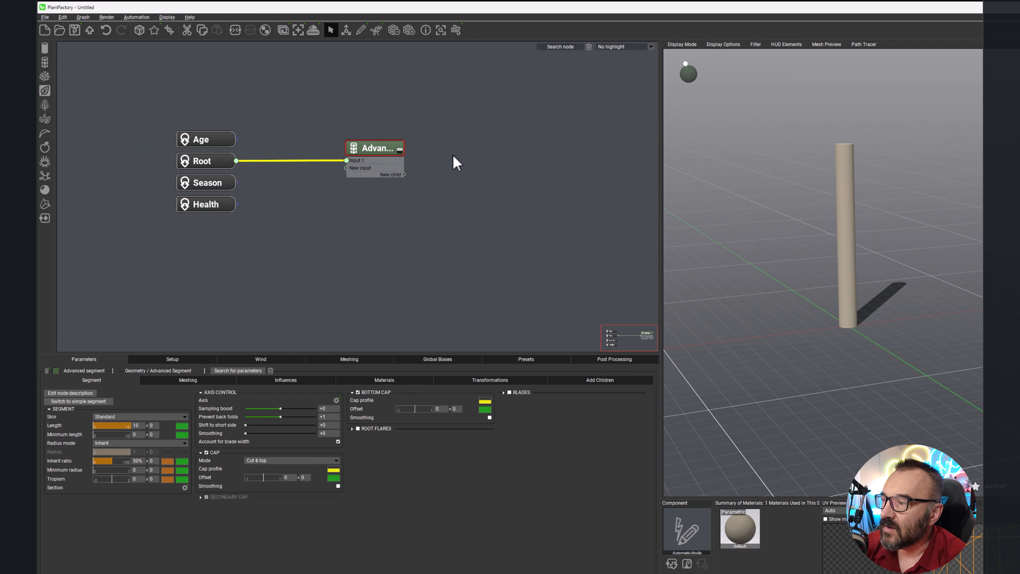
middle_click_drag(523, 182, 484, 158)
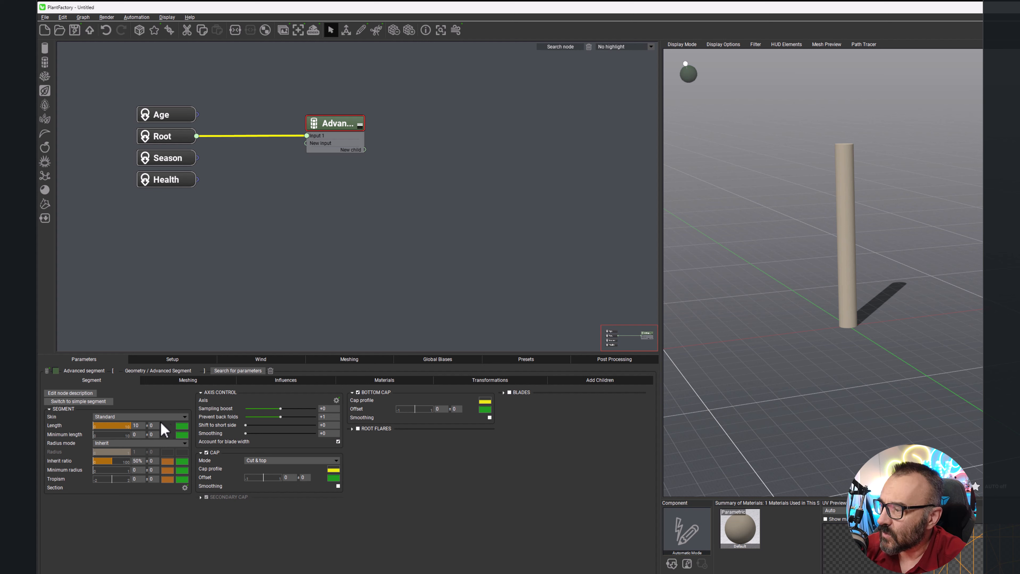
mouse_move(129, 425)
left_mouse_down()
mouse_move(102, 417)
mouse_move(136, 424)
mouse_move(124, 418)
left_mouse_up()
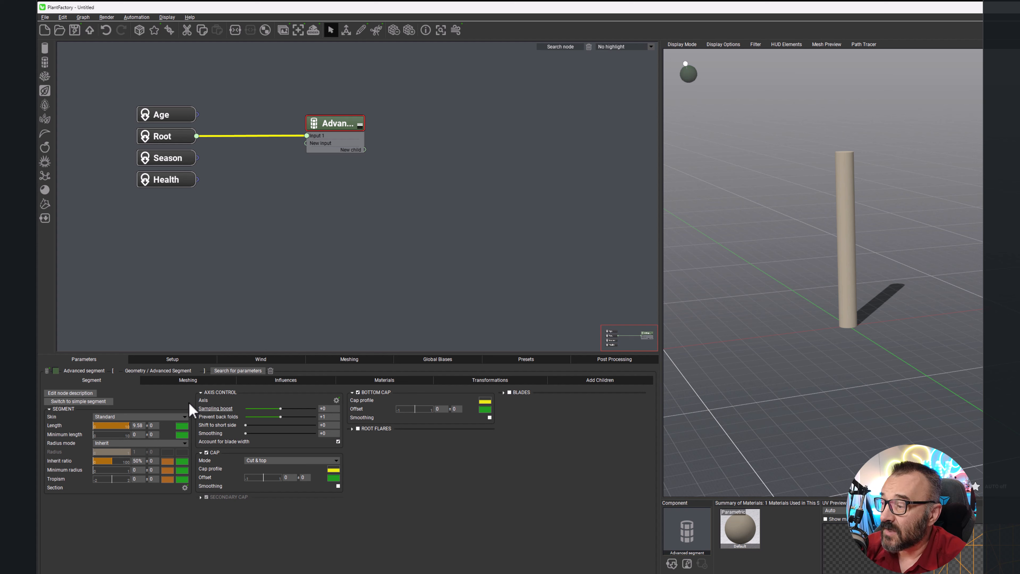
Expand the advanced segment node's segment parameters and connect the Age node to its Length input.
left_click(173, 360)
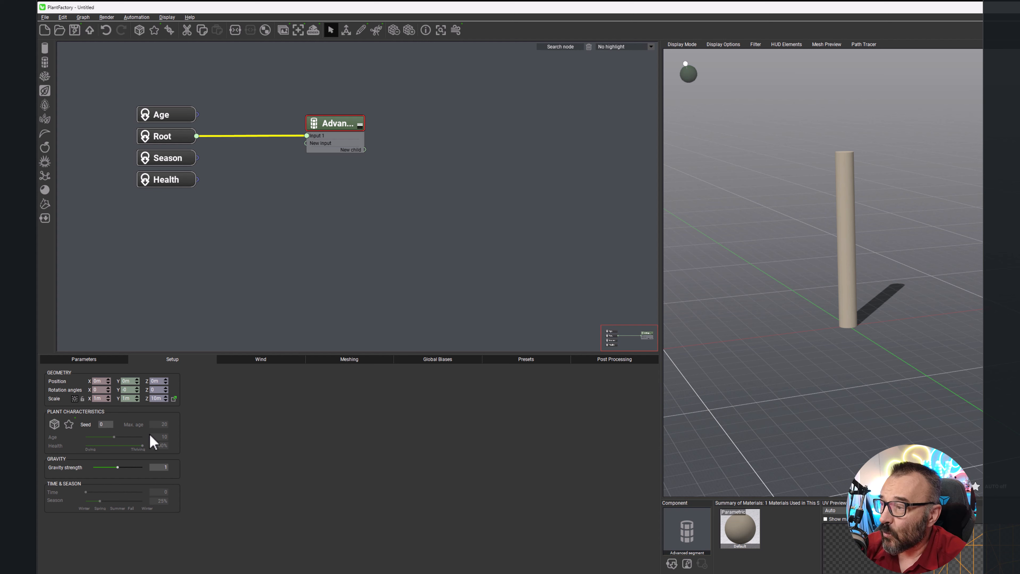
left_click(360, 125)
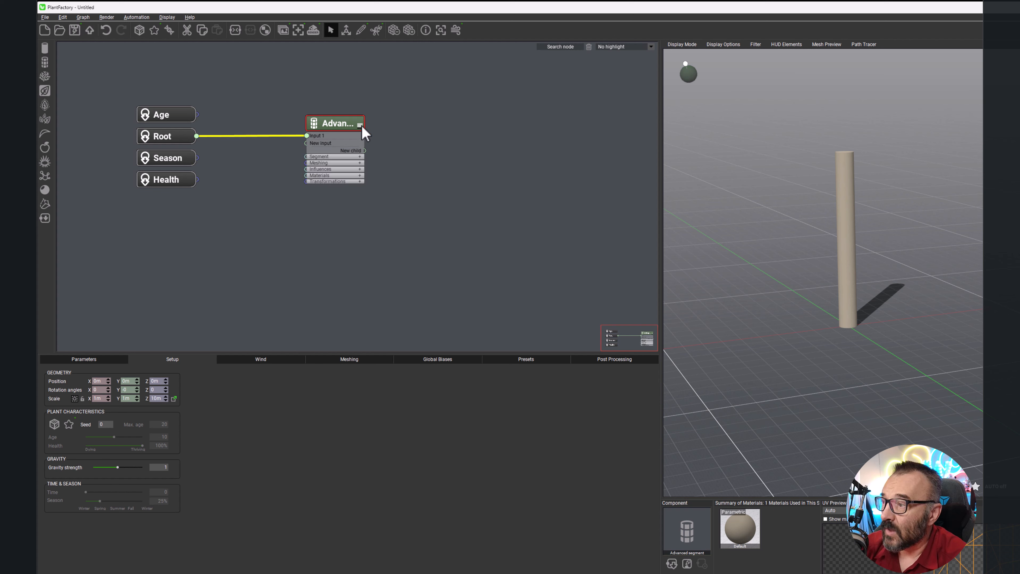
left_click(361, 125)
left_click(359, 164)
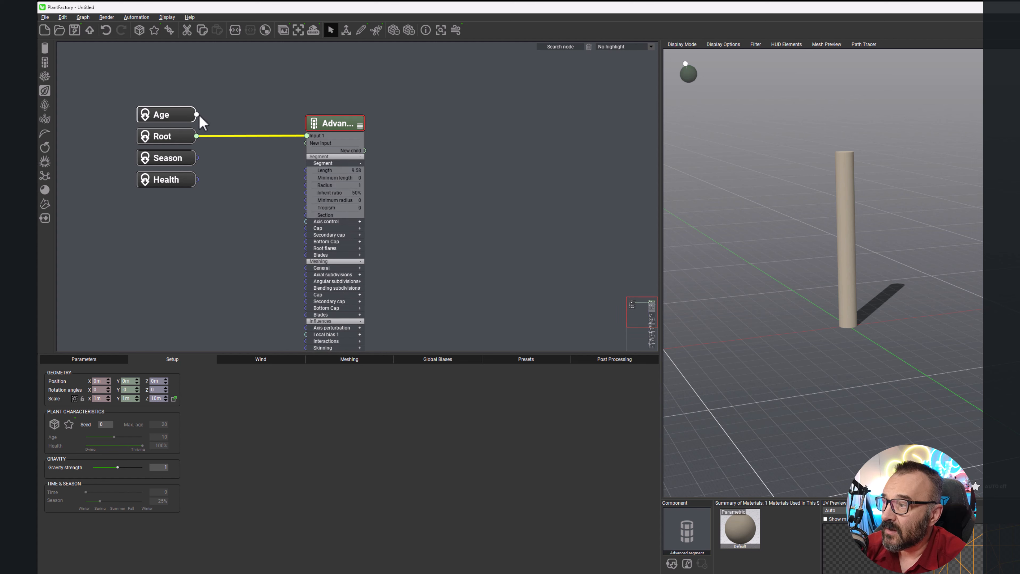
left_click_drag(196, 114, 306, 170)
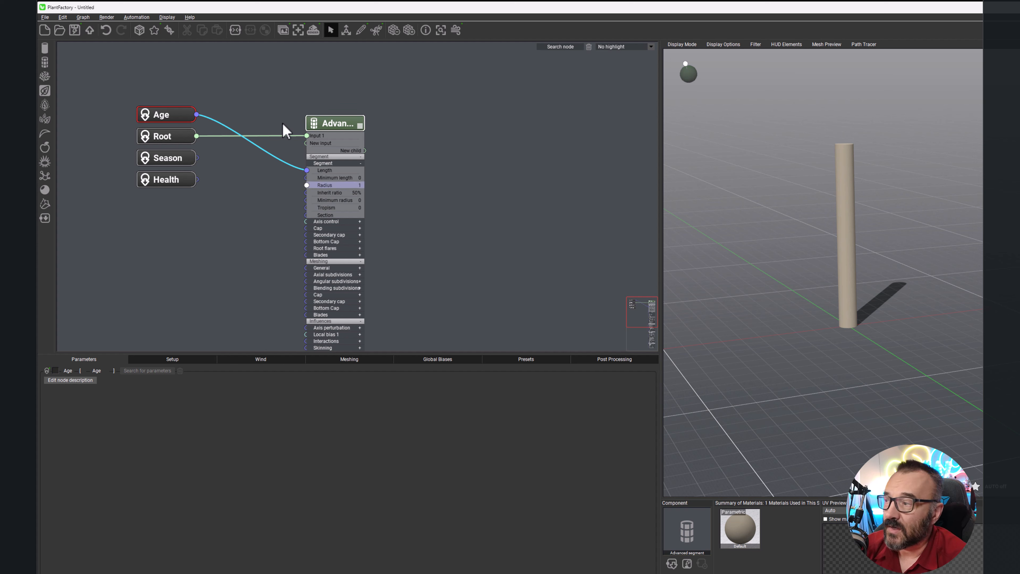
Test the age-driven trunk length with plant ages of 17, 11 and 20, finishing at age 5.
left_click(151, 359)
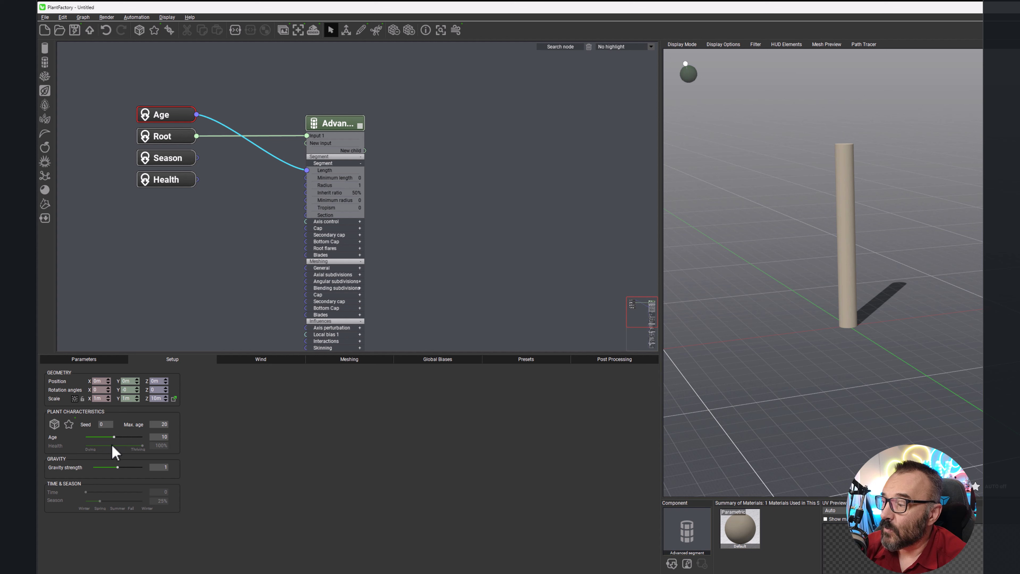
left_click_drag(114, 437, 132, 436)
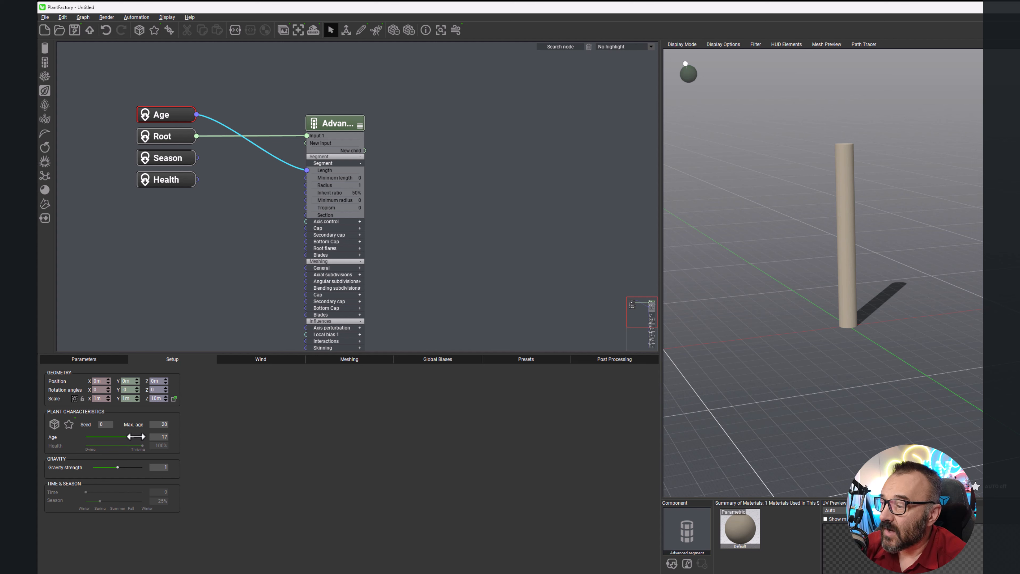
scroll(872, 214, "down", 2)
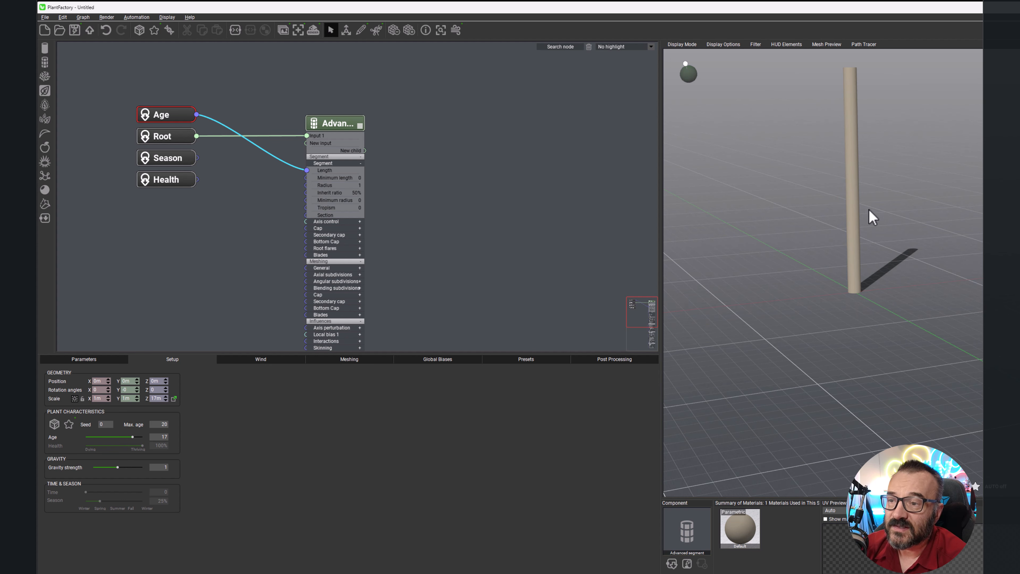
left_click_drag(128, 437, 116, 437)
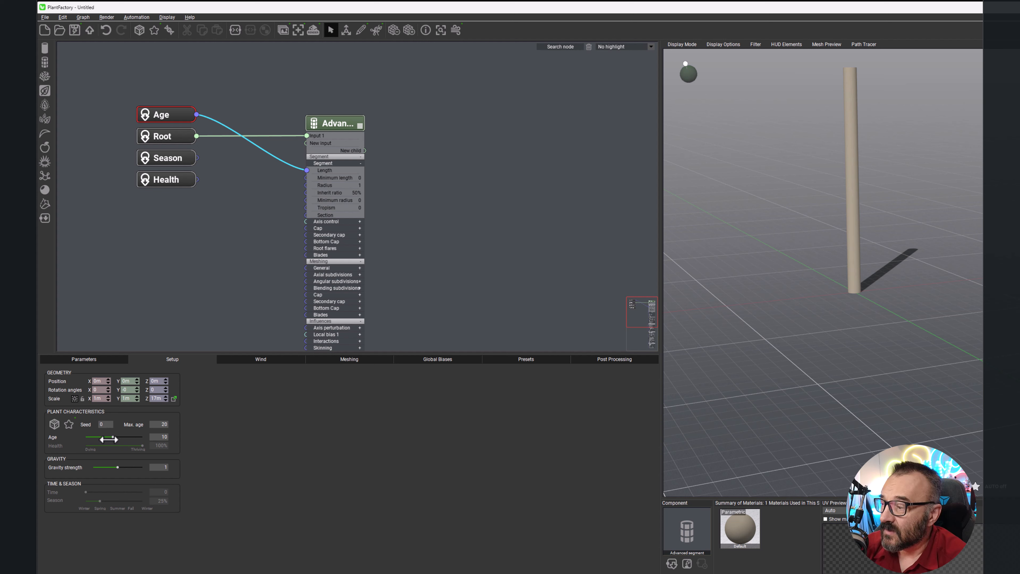
double_click(165, 424)
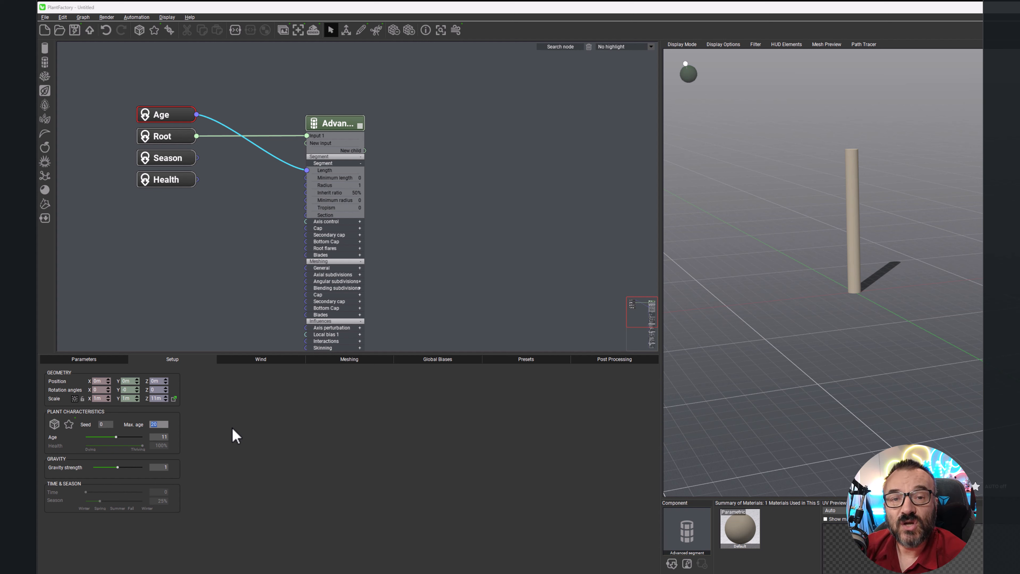
left_click(302, 412)
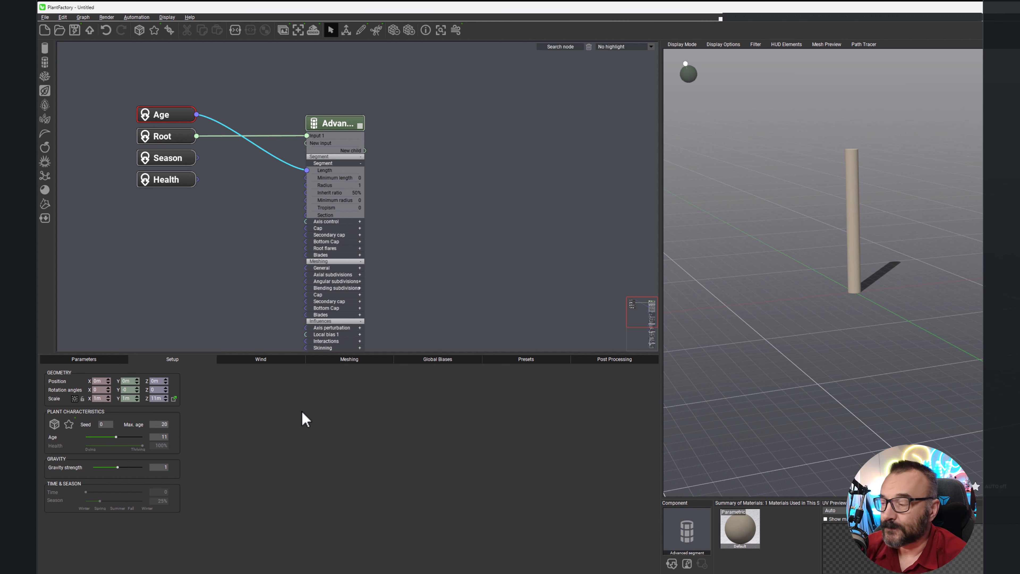
left_click_drag(116, 437, 148, 437)
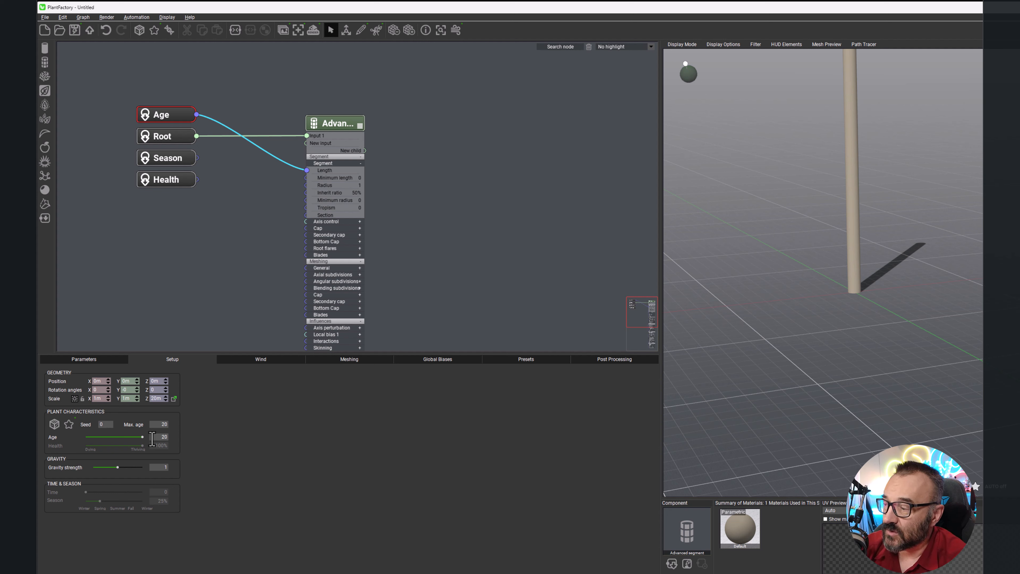
left_click_drag(145, 437, 98, 436)
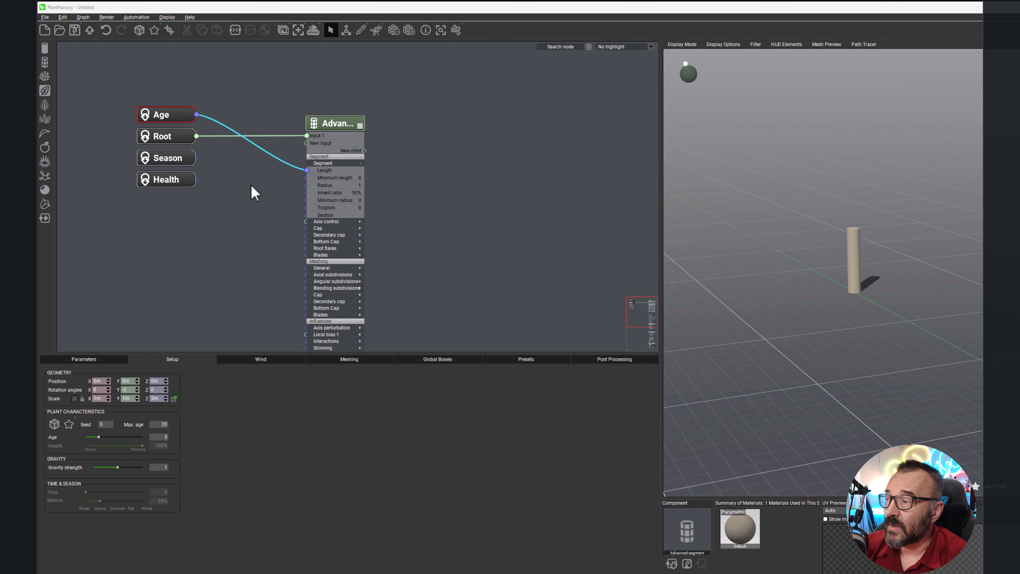
Add a Map filter node between the plant inputs and the segment, and connect the Age node to its input.
right_click(235, 169)
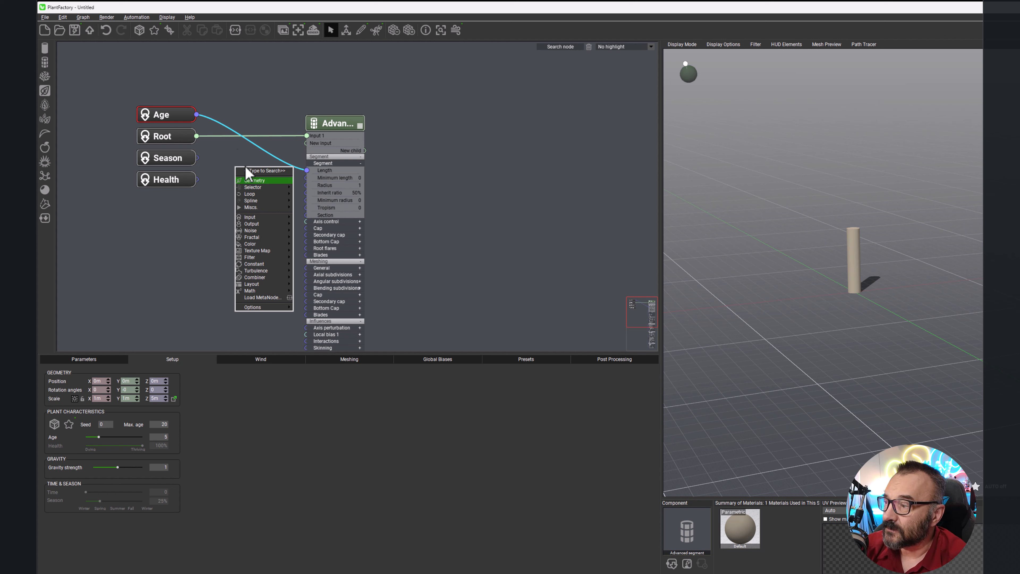
mouse_move(268, 239)
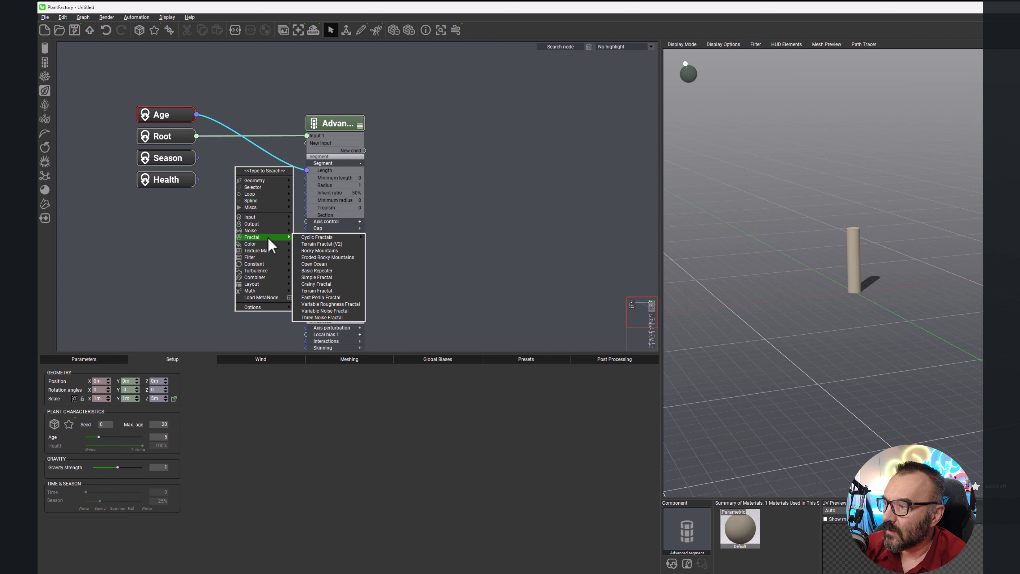
mouse_move(268, 258)
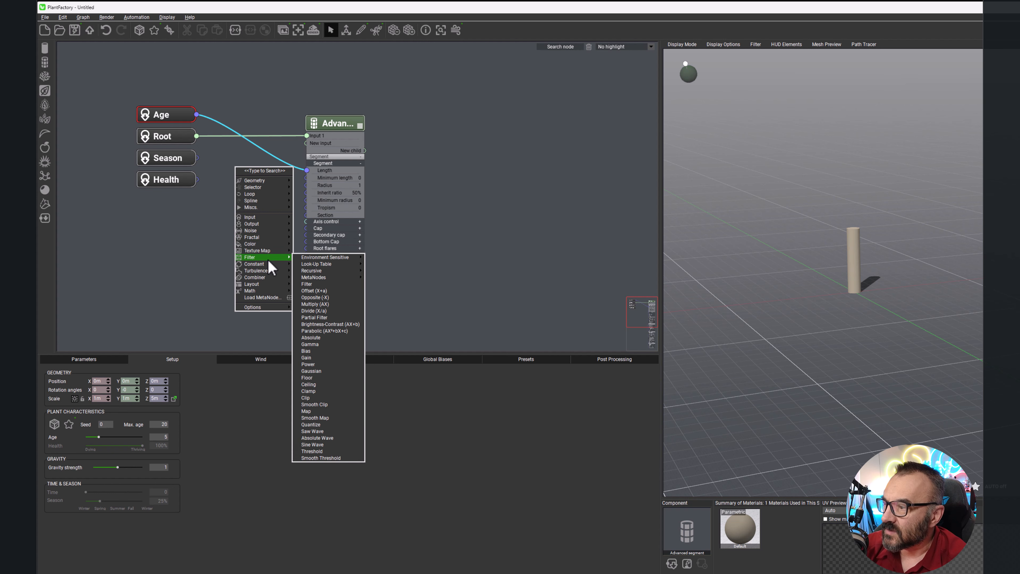
left_click(318, 411)
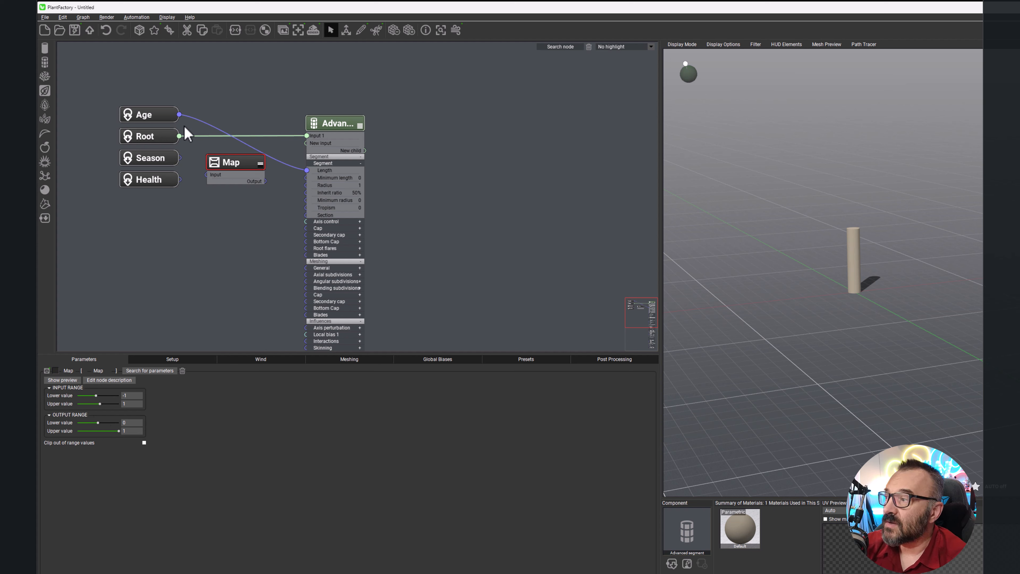
left_click_drag(179, 116, 207, 175)
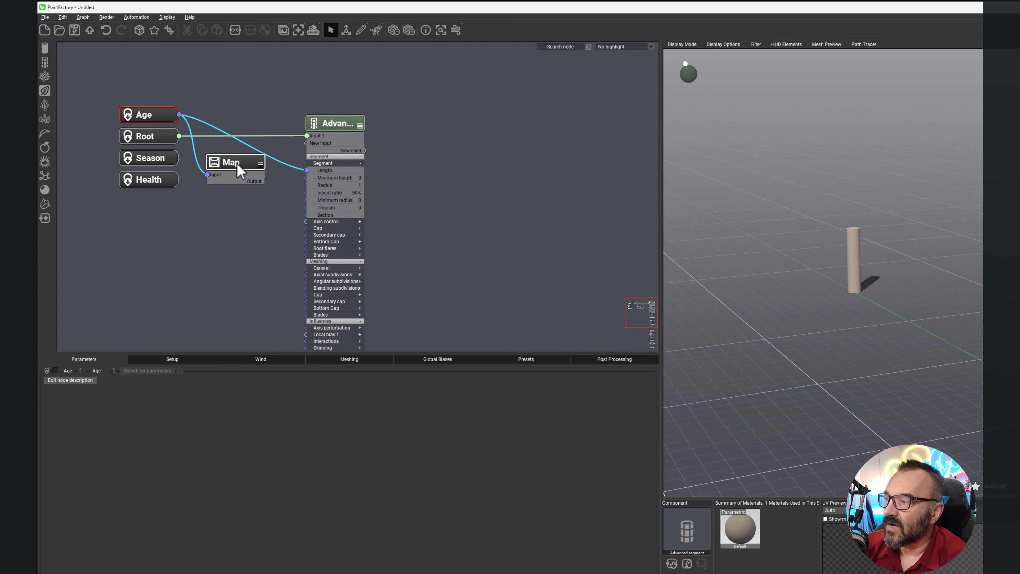
Set the Map node's input range to a lower value of 0 and an upper value of 20.
left_click(241, 164)
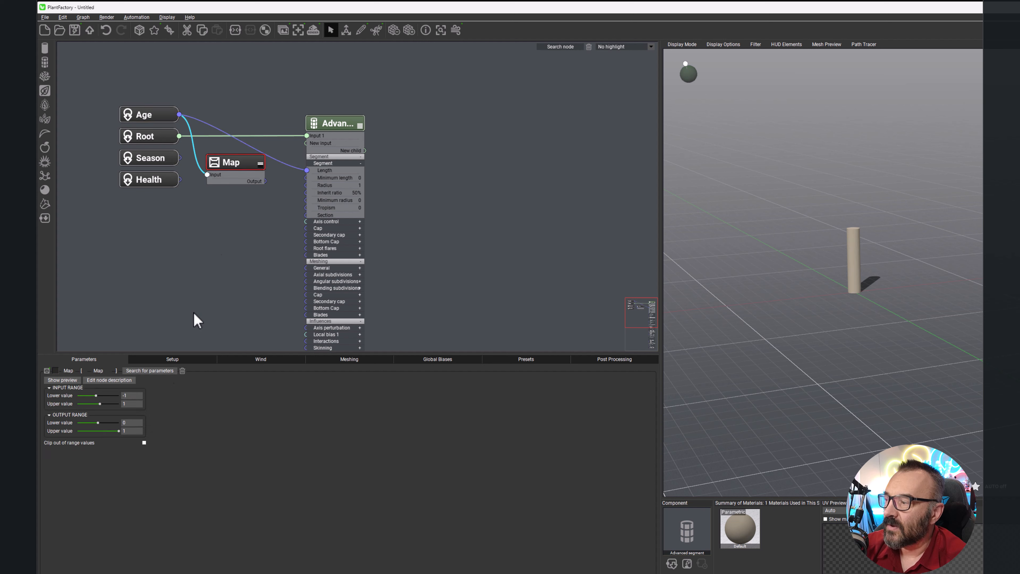
left_click(130, 396)
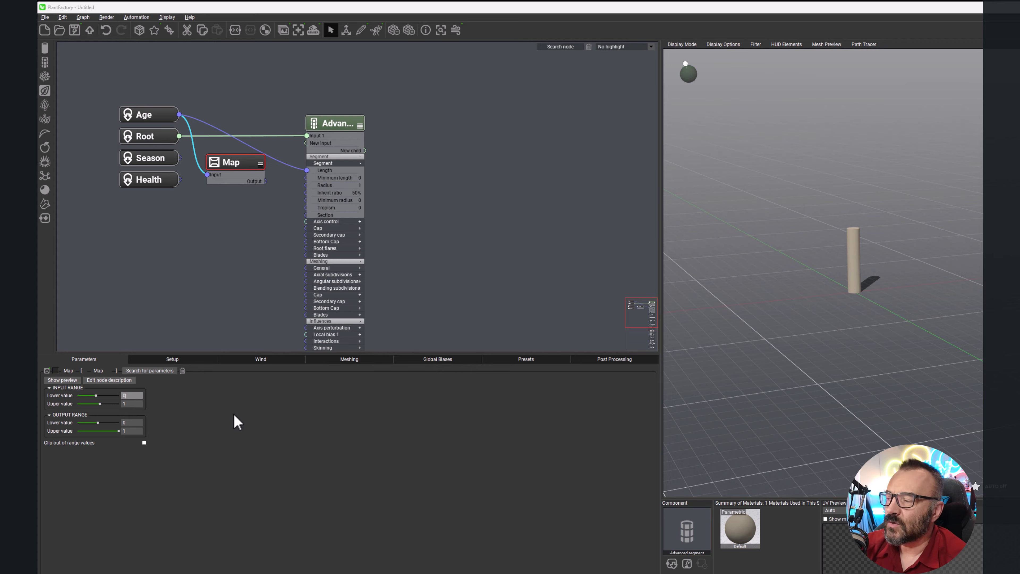
key("Tab")
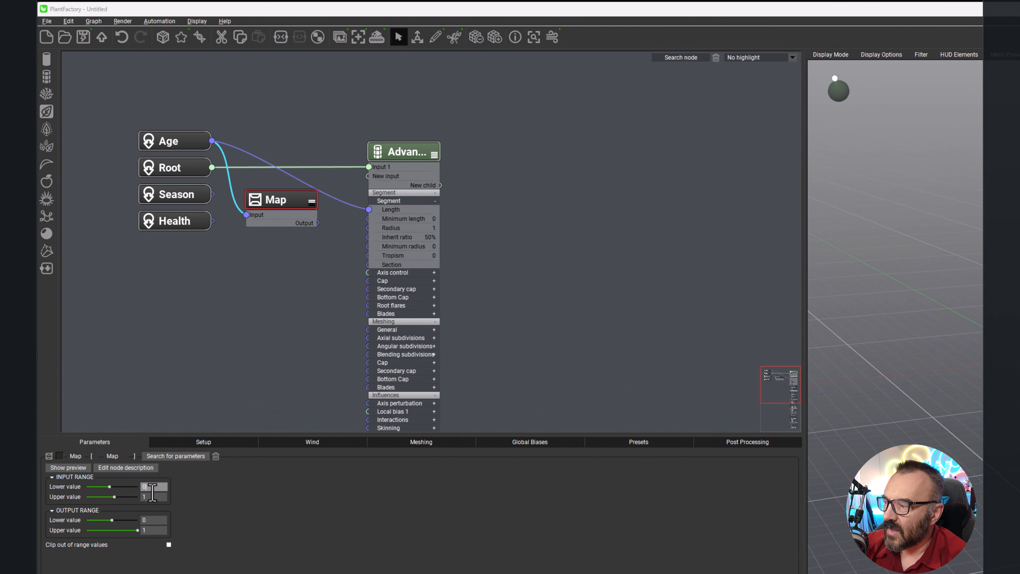
type("20")
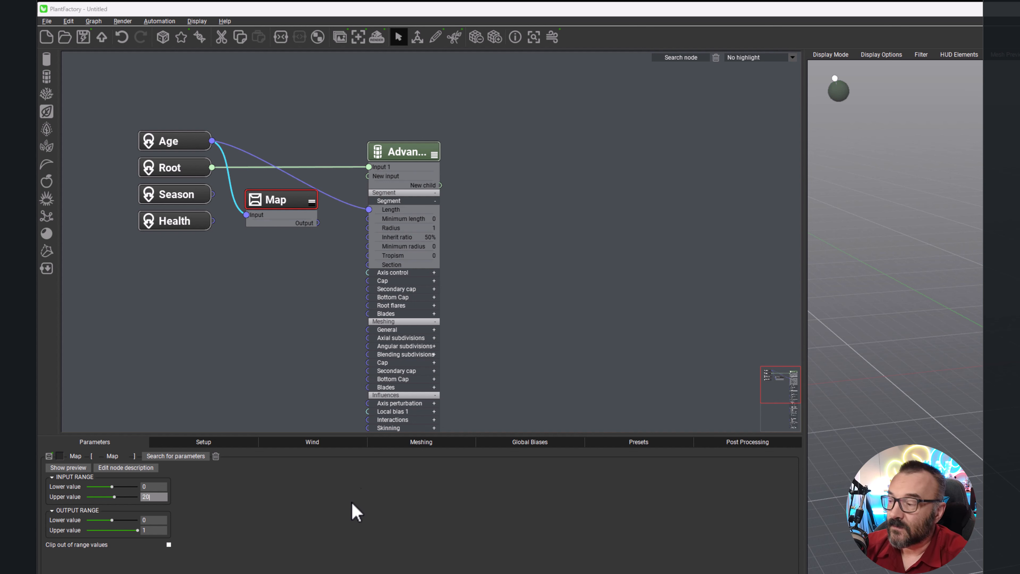
left_click(166, 520)
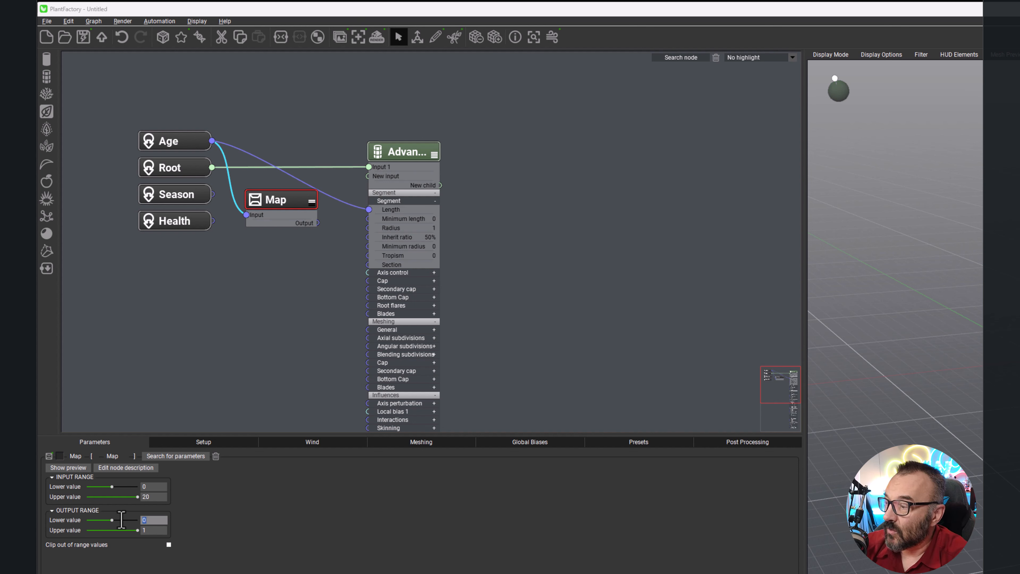
Set the Map node's output range to 0.1 through 10 and connect its output to the segment's Length input.
type("0.1")
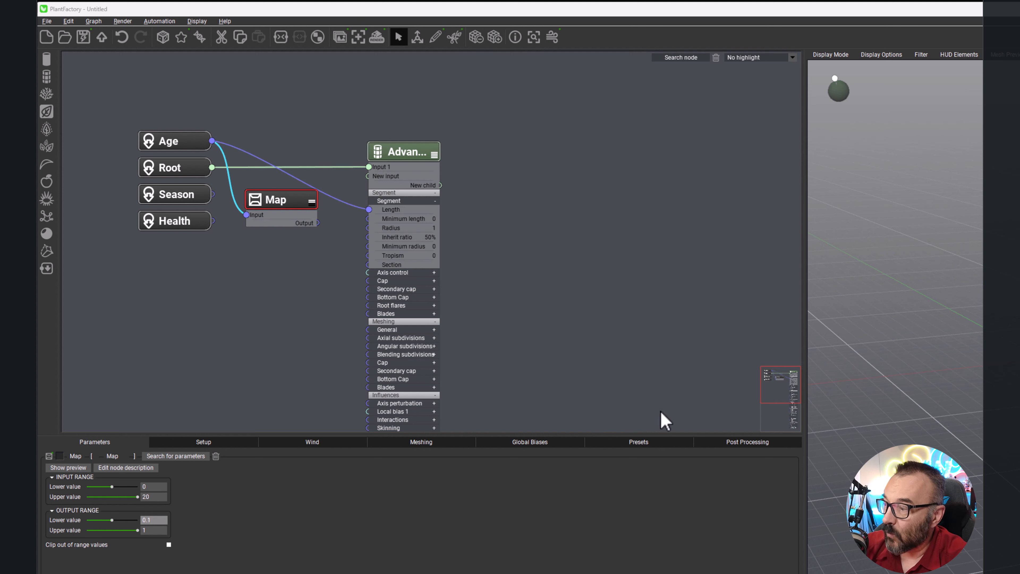
left_click(158, 531)
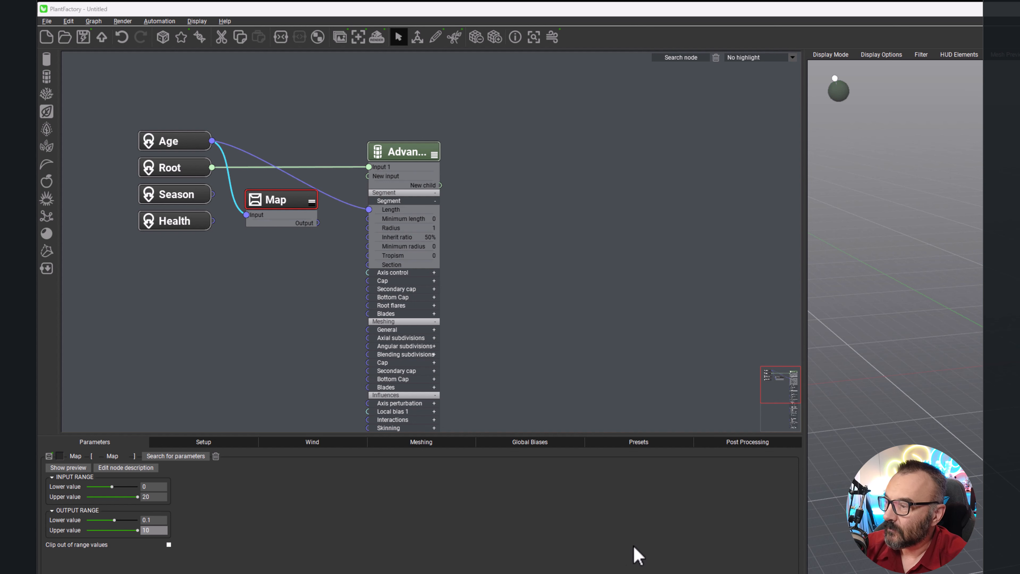
key("Return")
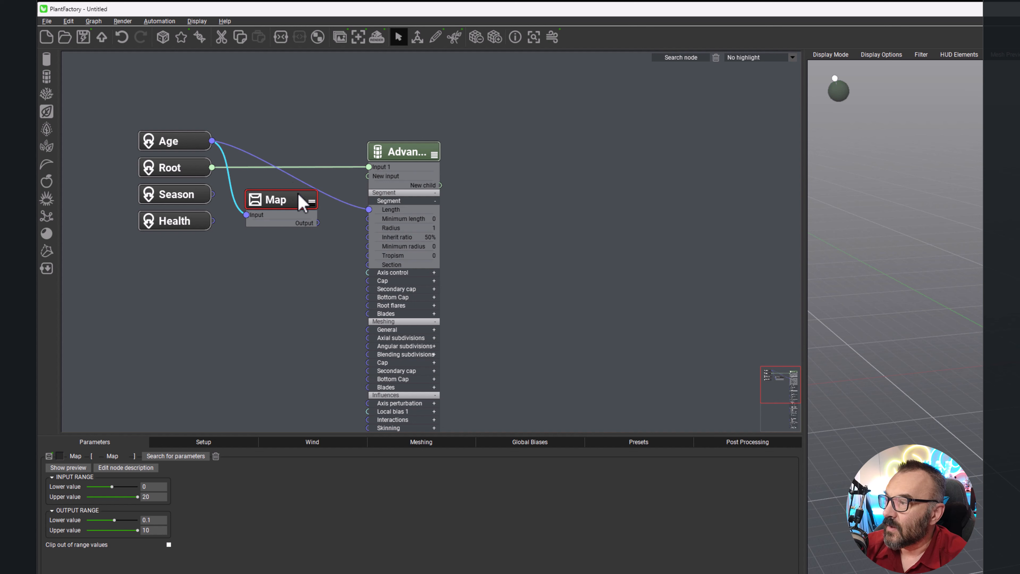
left_click_drag(318, 223, 369, 209)
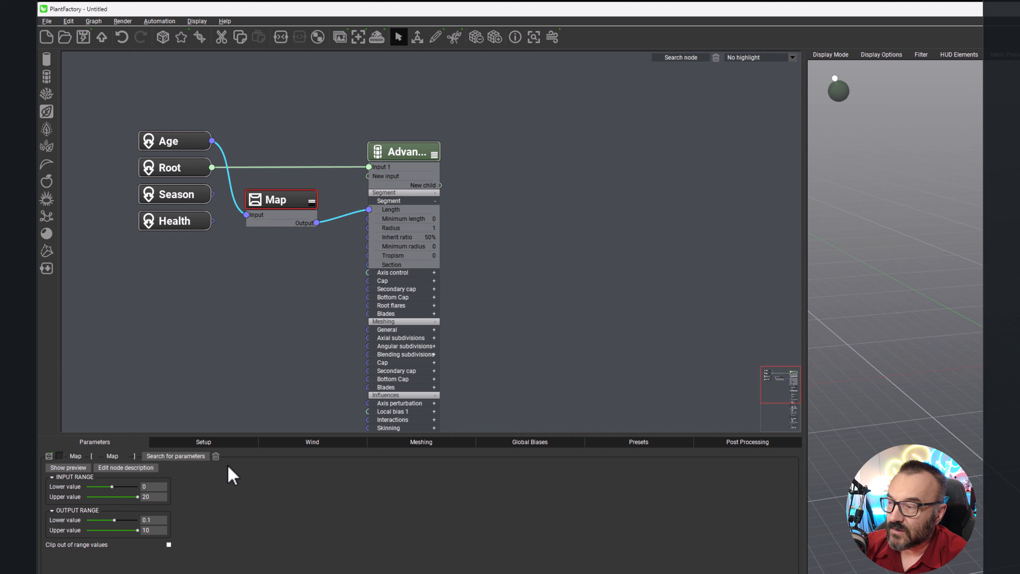
Test the remapped trunk length by varying the plant age, finishing at age 20.
left_click(201, 443)
left_click_drag(114, 537, 386, 549)
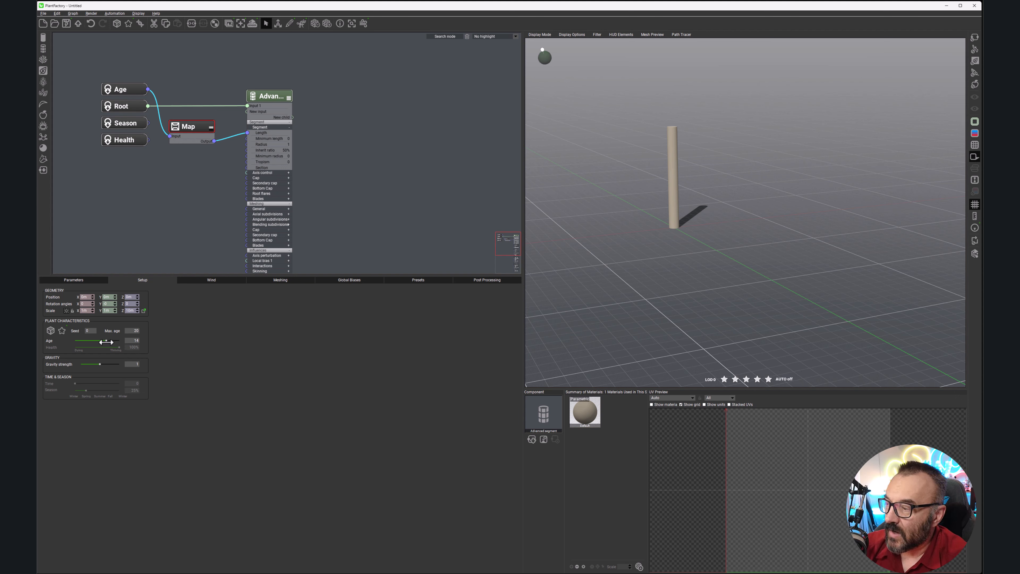
mouse_move(107, 342)
left_mouse_down()
mouse_move(75, 342)
mouse_move(121, 342)
left_mouse_up()
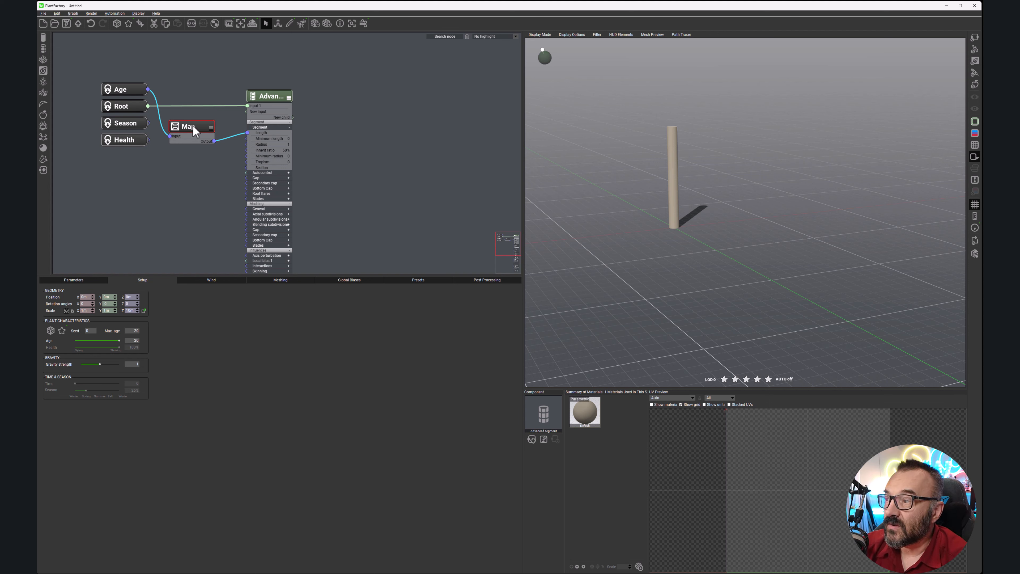
Move the Map node up beside Age, duplicate it, and place the copy below the original.
left_click_drag(193, 127, 200, 85)
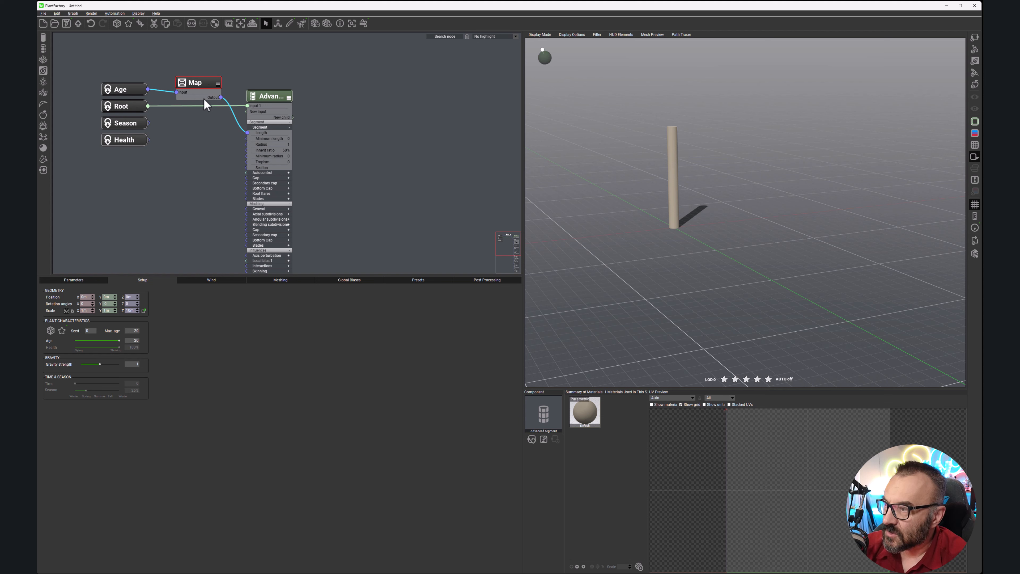
key("ctrl+c")
key("ctrl+v")
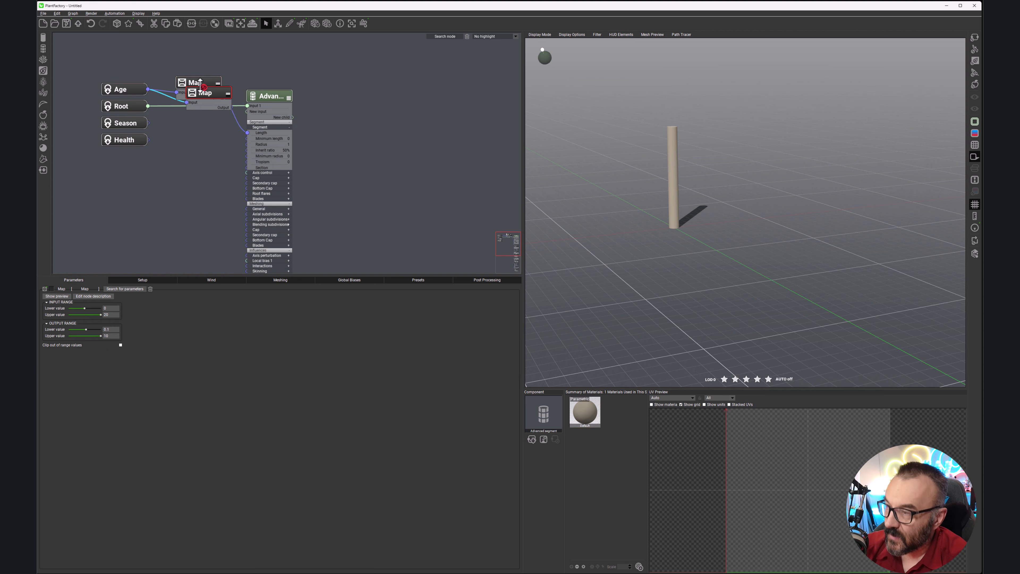
left_click_drag(212, 96, 202, 126)
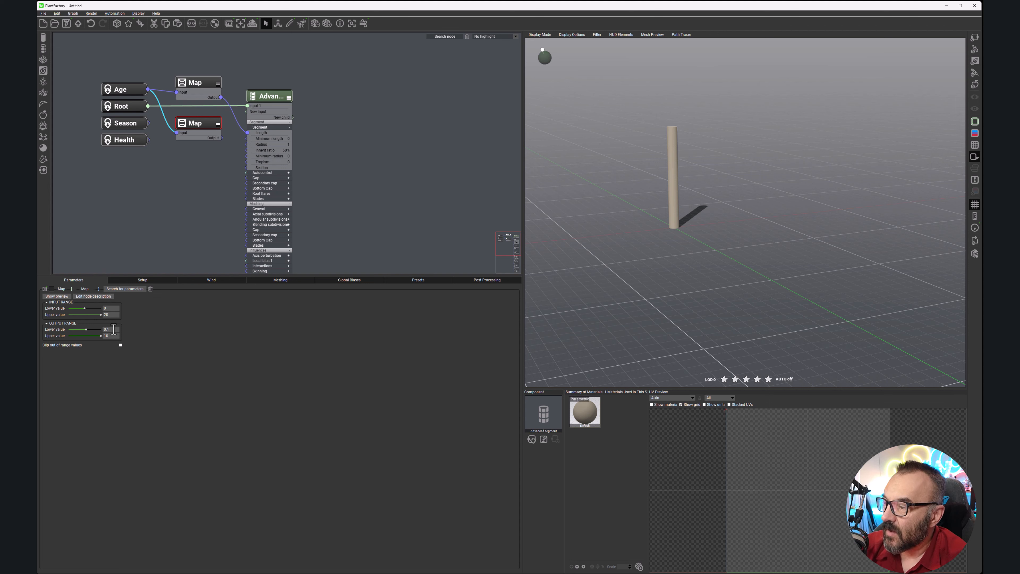
Set the duplicated Map node's output range to 0.5 through 2 and connect its output to the segment's Radius input.
left_click(115, 328)
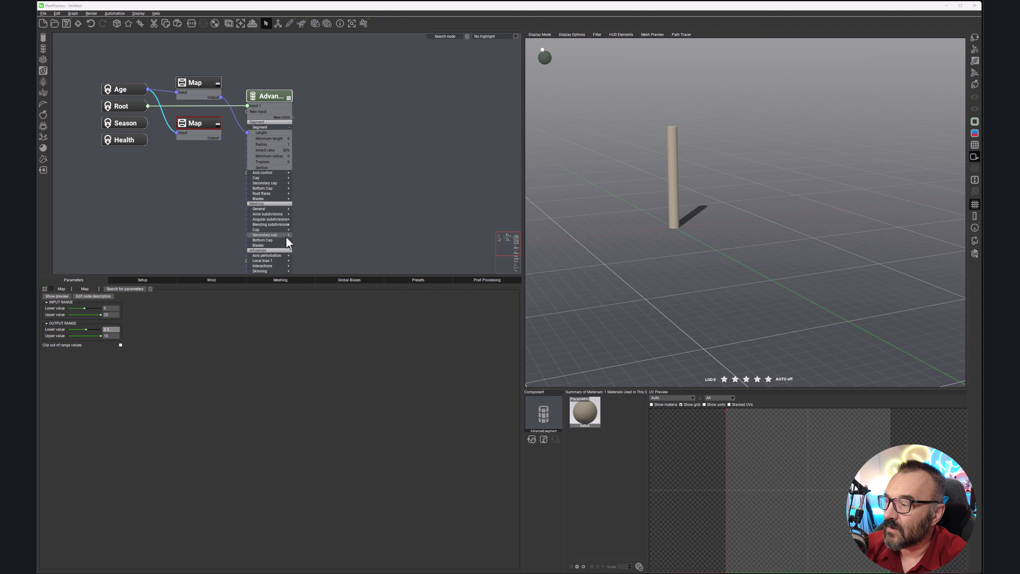
key("Tab")
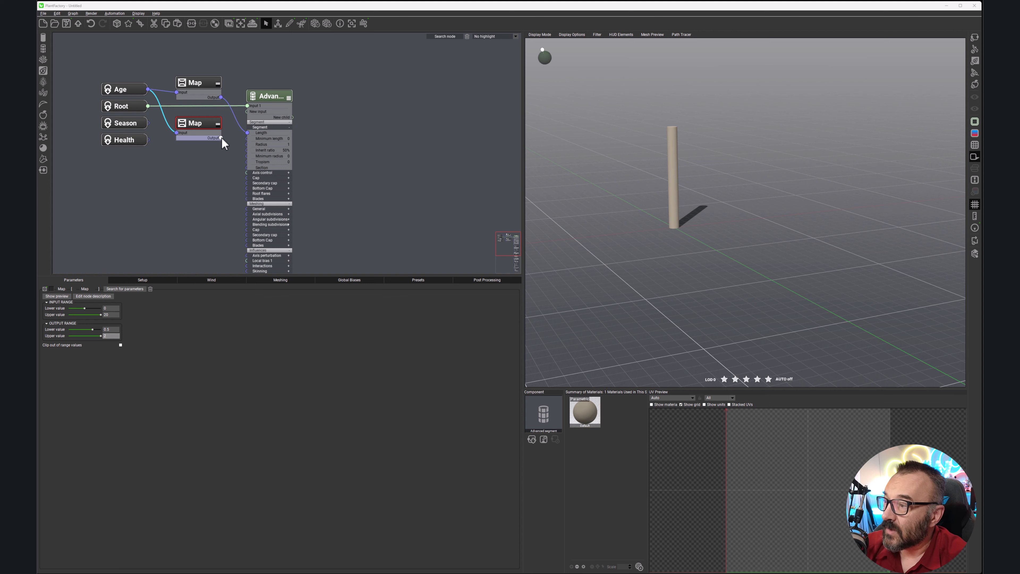
left_click_drag(221, 137, 194, 124)
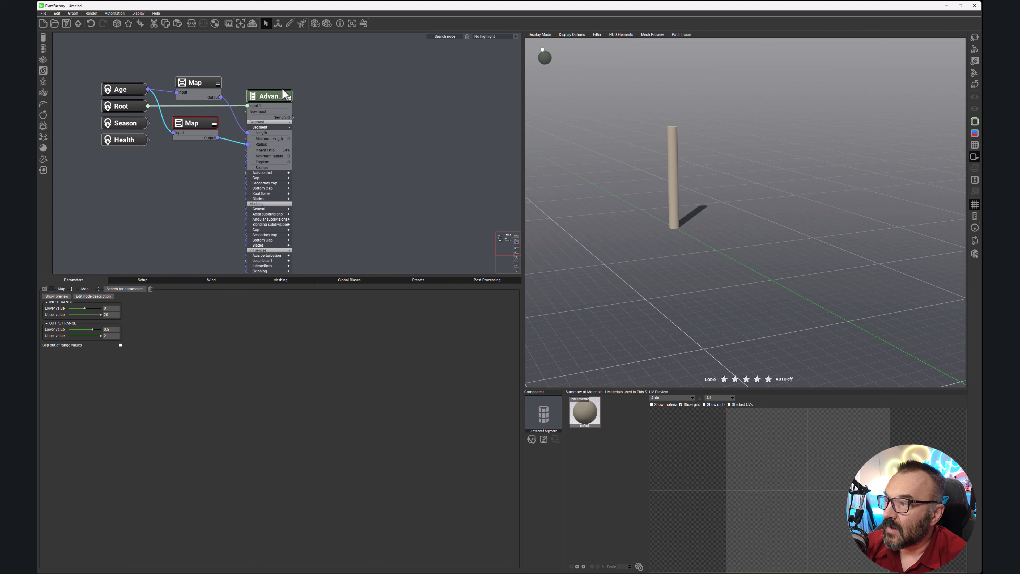
Check the segment's parameters and test the age-driven radius by lowering the plant age to 3 and raising it to 14.
left_click(284, 98)
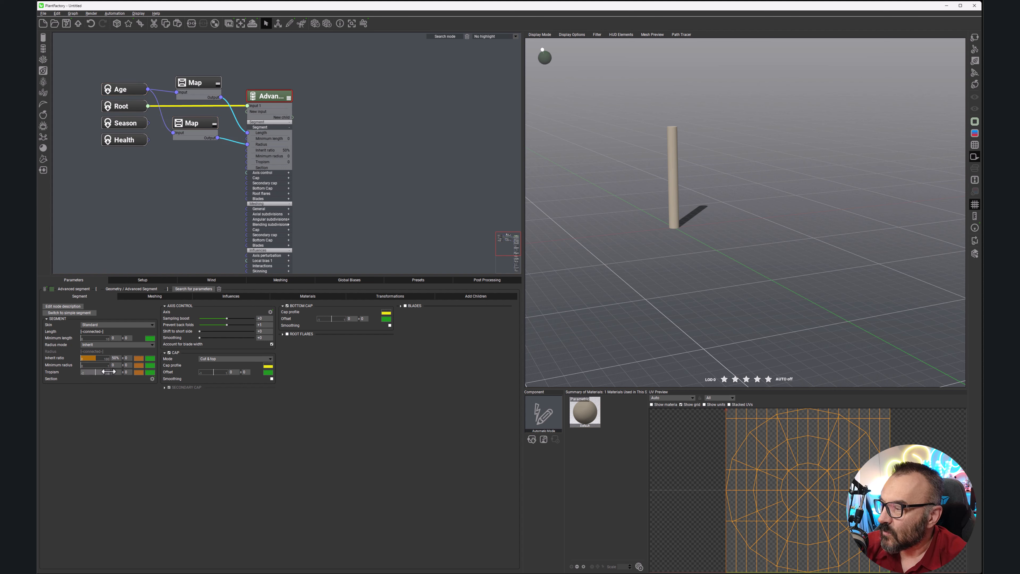
left_click(134, 96)
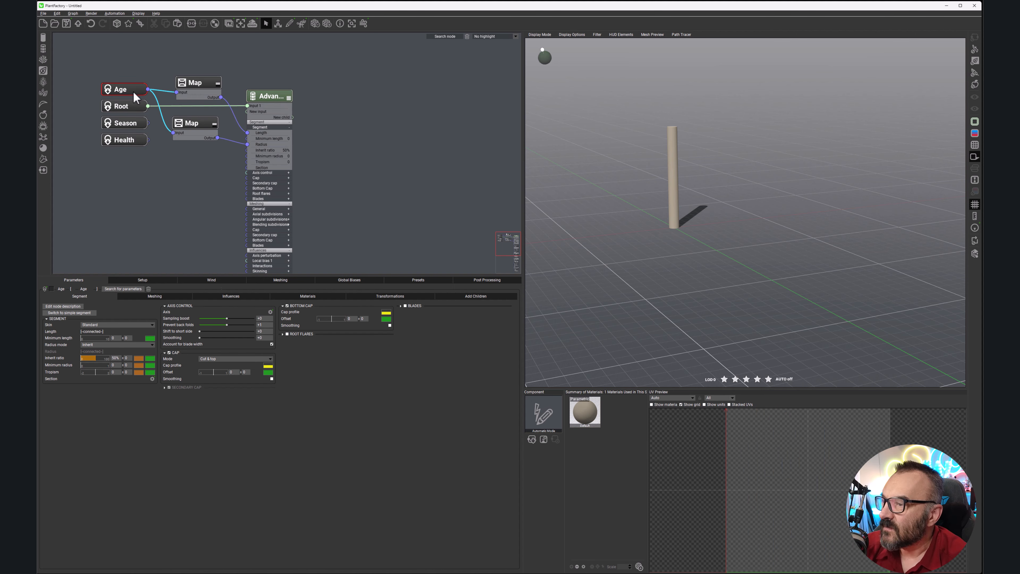
left_click(125, 281)
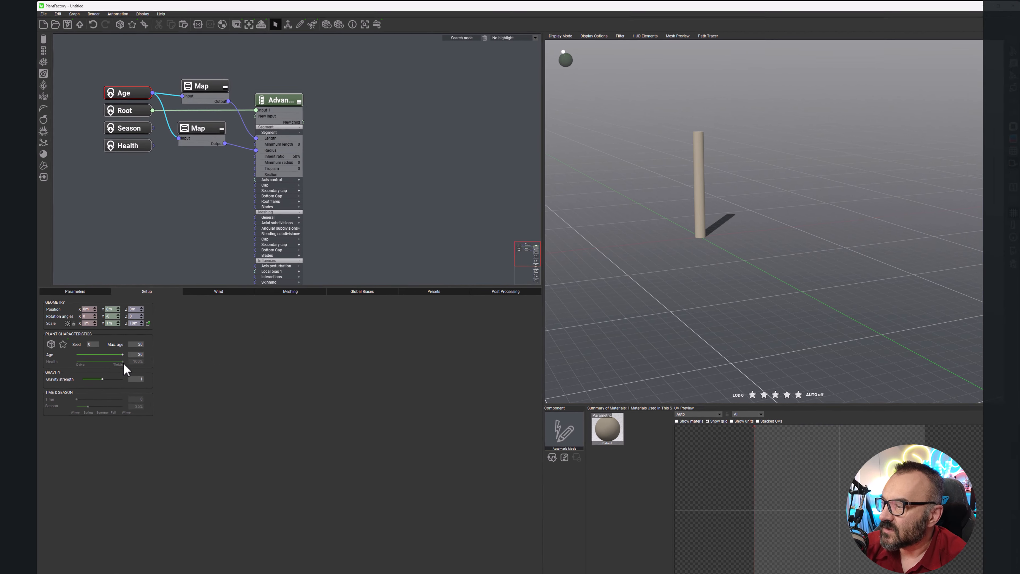
left_click_drag(123, 354, 85, 358)
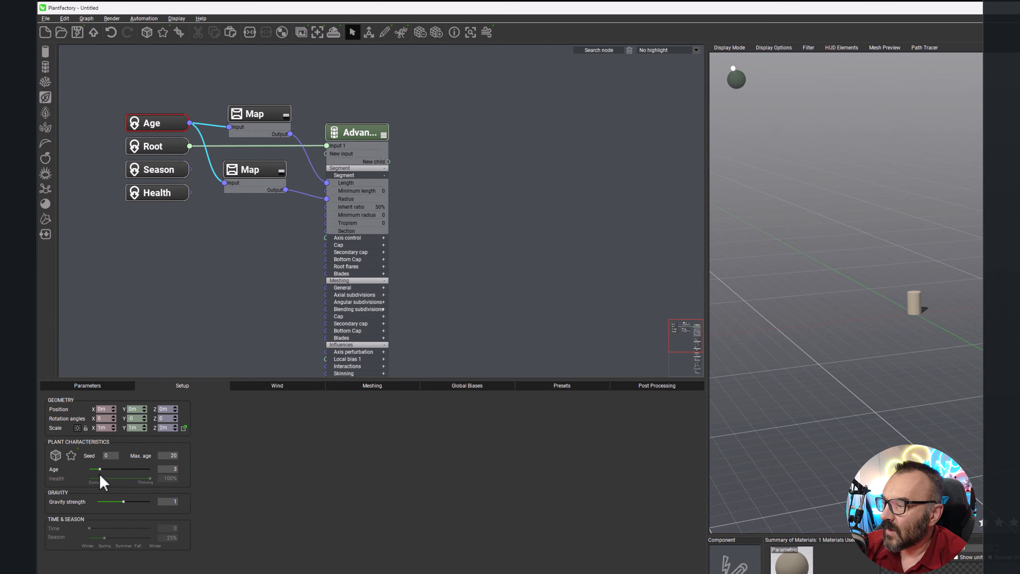
left_click(113, 468)
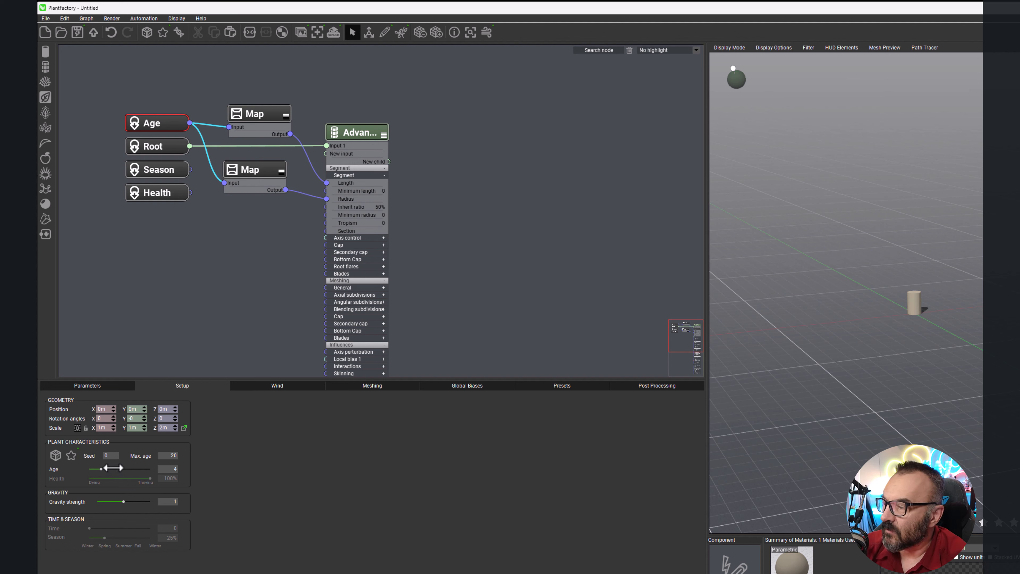
left_click_drag(113, 469, 132, 468)
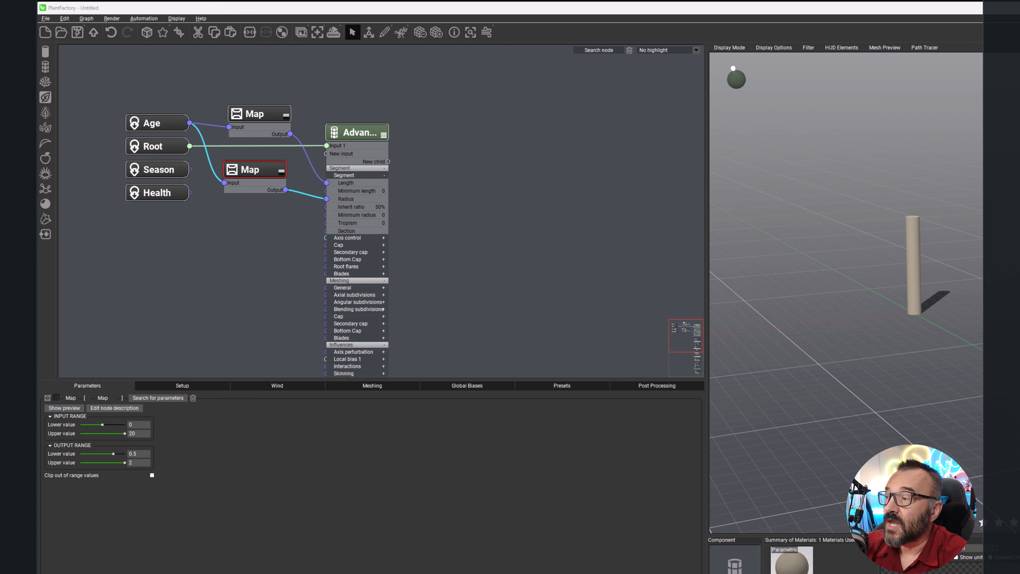
Switch the advanced segment's radius mode to User defined.
left_click(360, 135)
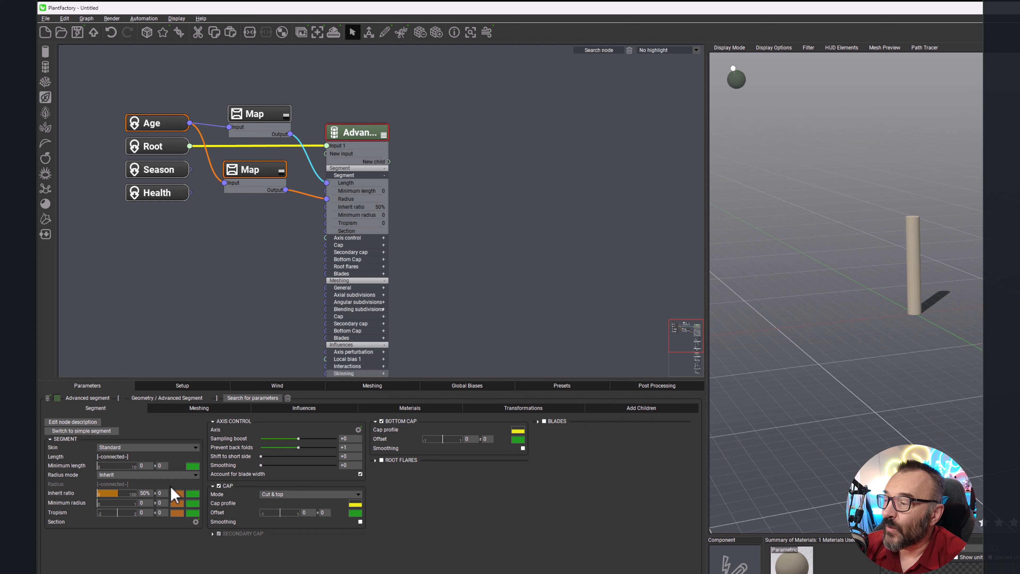
left_click(195, 475)
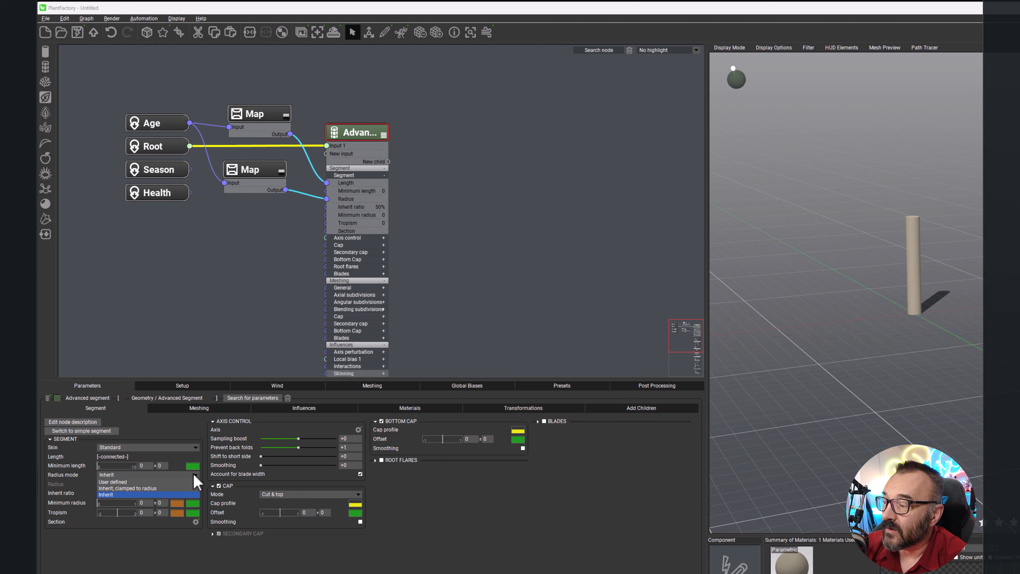
left_click(147, 482)
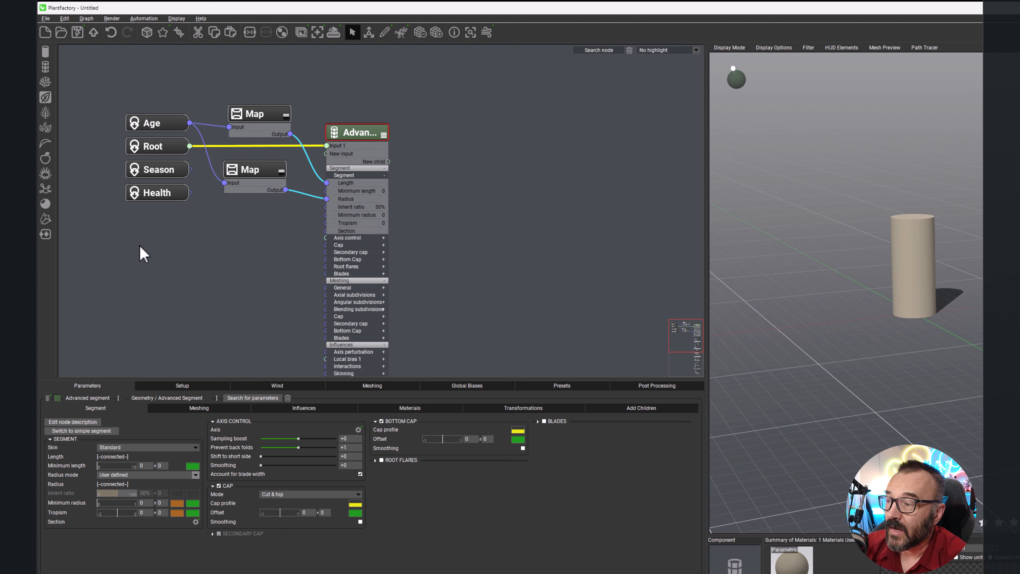
Raise the plant age to 20 to test the trunk's age-driven length and radius.
left_click(182, 385)
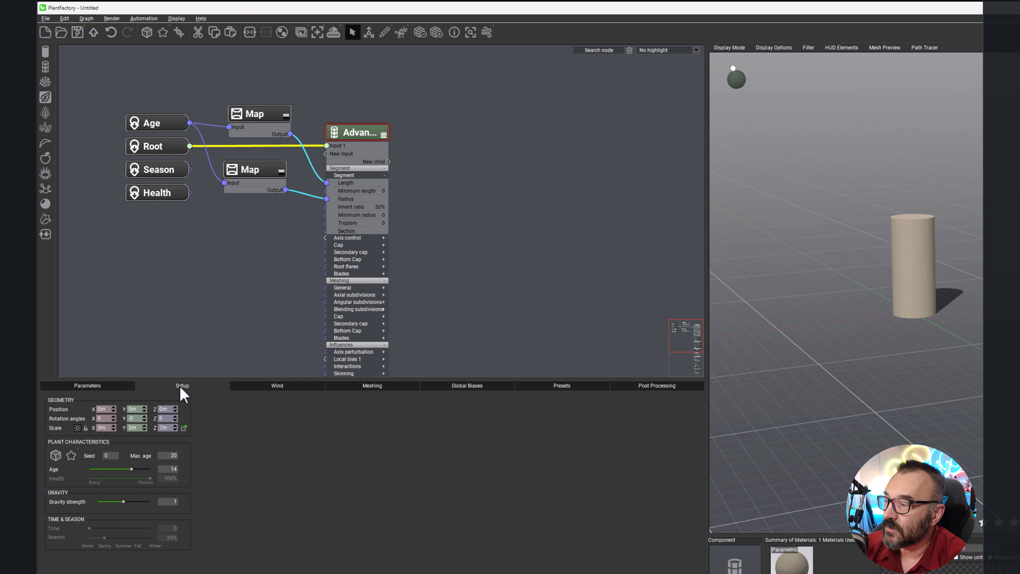
left_click_drag(131, 468, 159, 469)
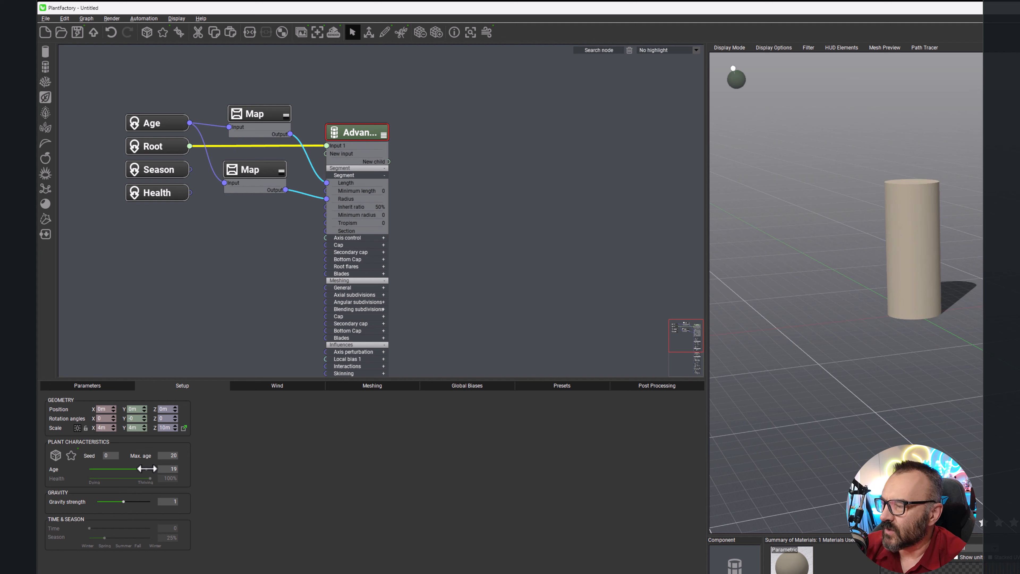
left_click_drag(146, 469, 157, 470)
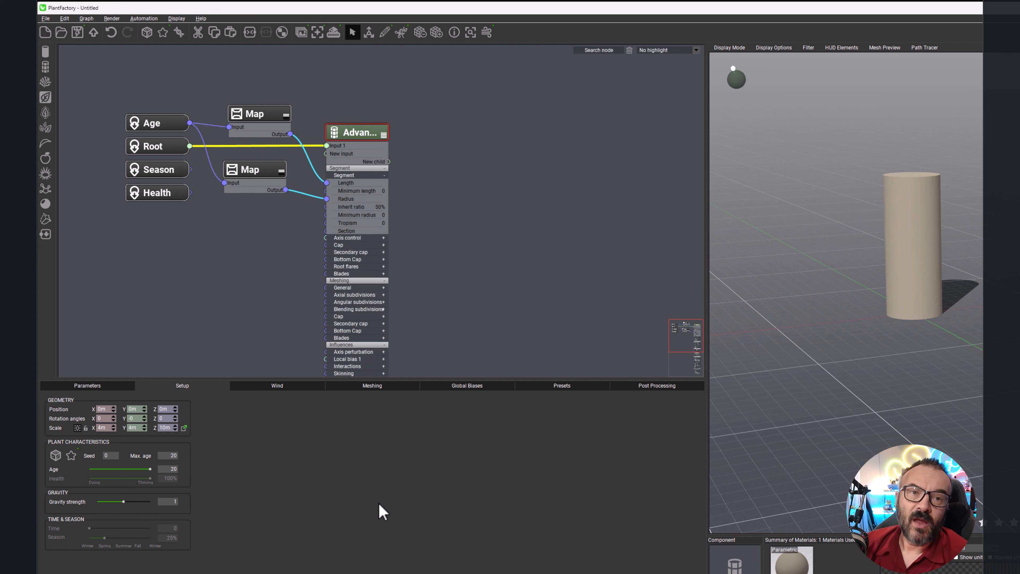
Reduce the radius Map node's upper output value to 1.
left_click(262, 168)
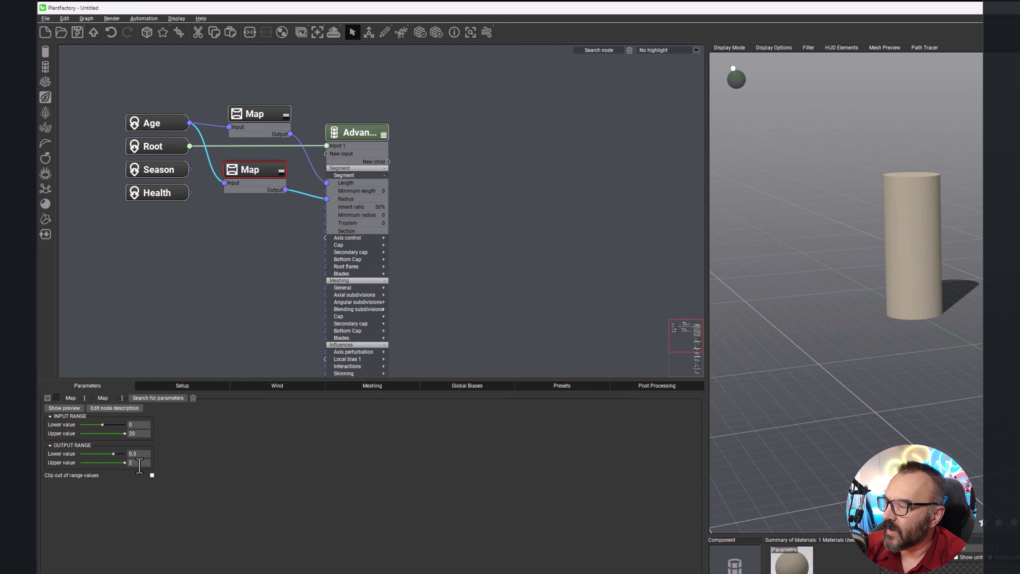
left_click(139, 463)
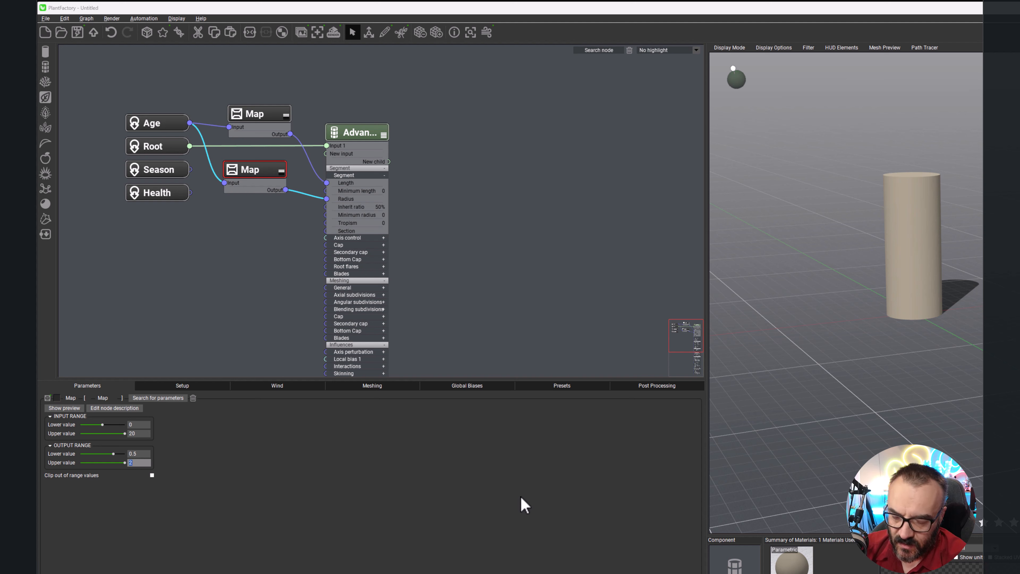
type("1")
key("Return")
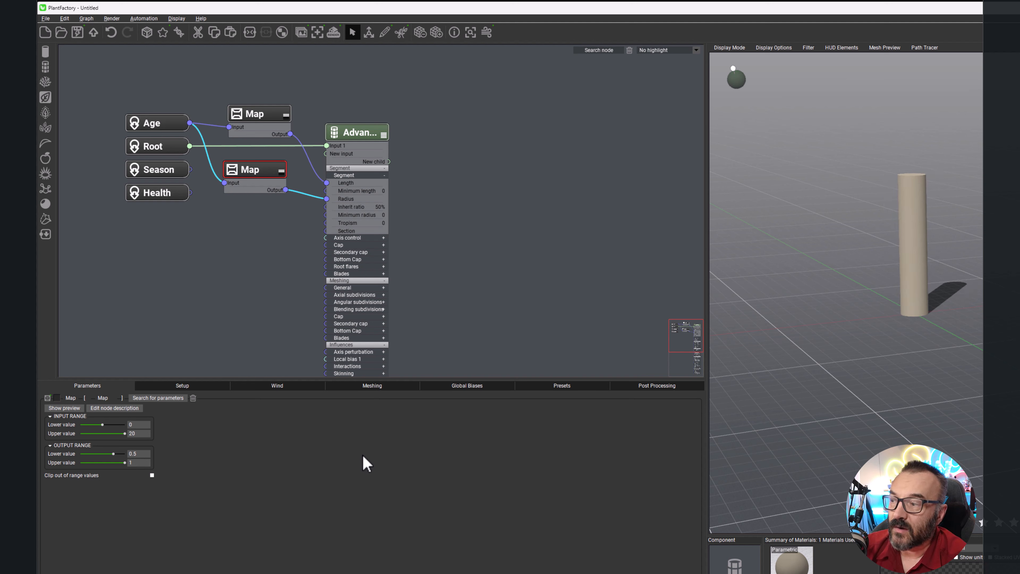
Align the radius Map node directly beneath the length Map node and clear the selection.
left_click(356, 134)
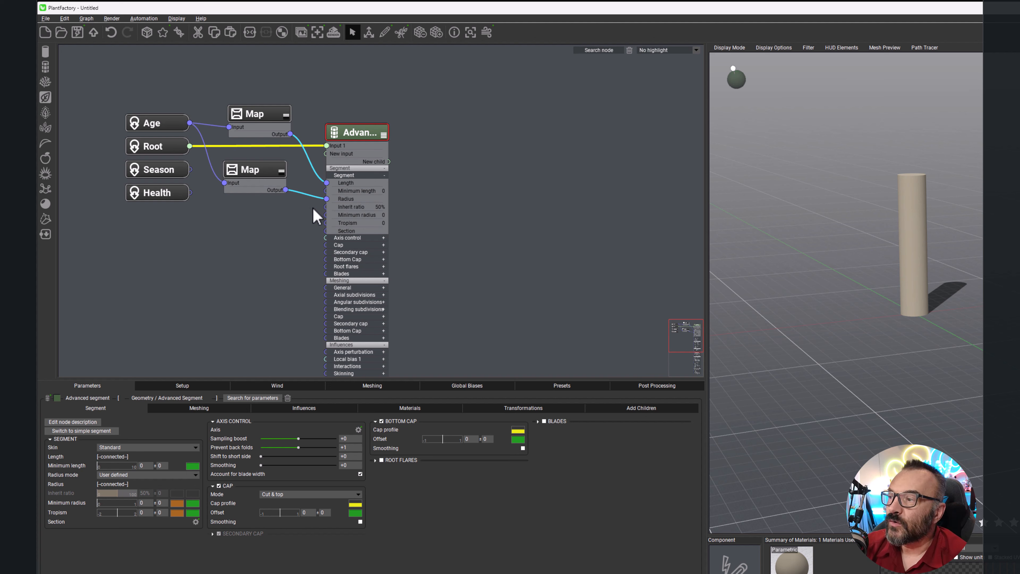
left_click_drag(268, 181, 273, 162)
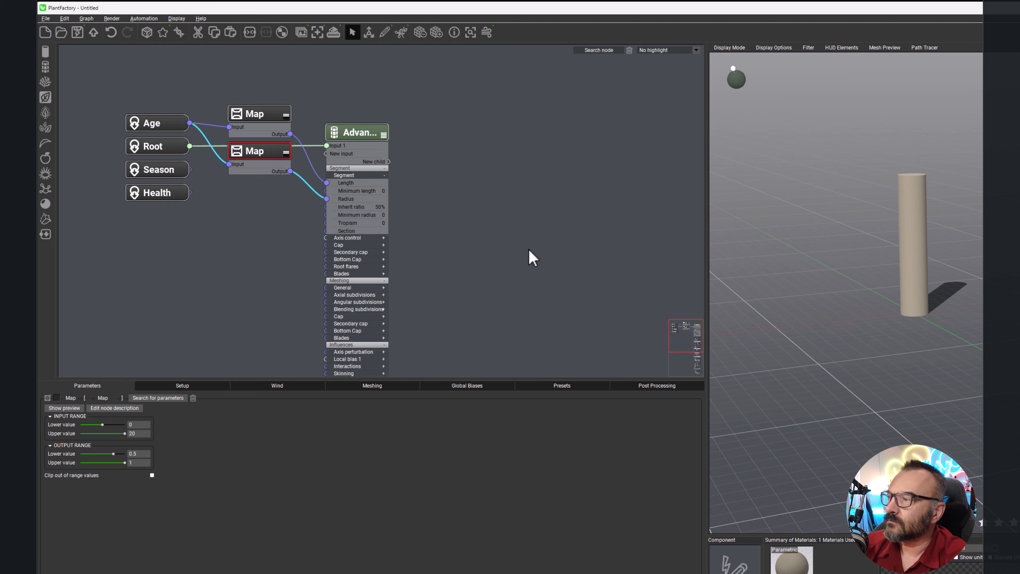
left_click(490, 155)
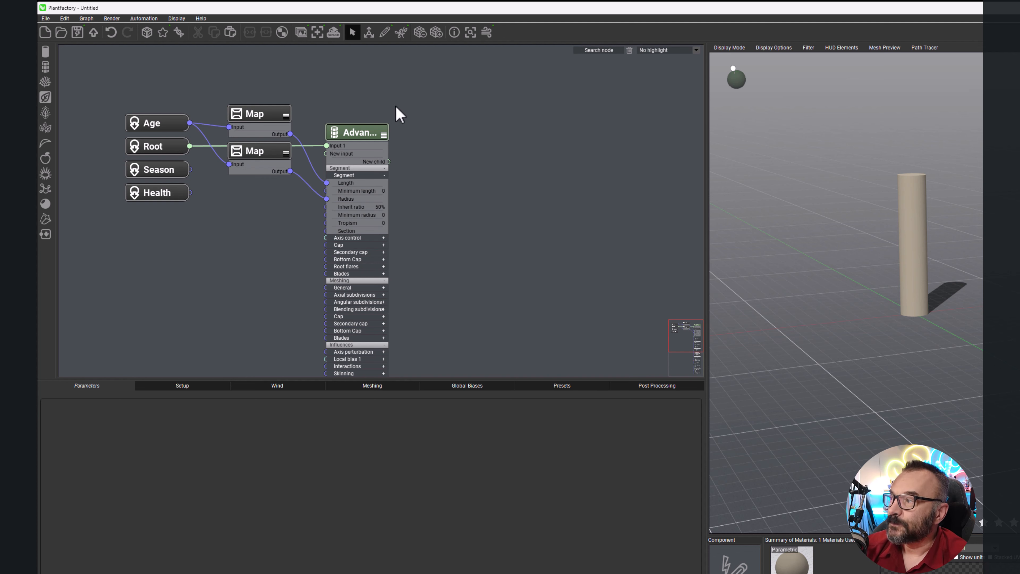
Add a second advanced segment node as a child of the trunk segment, expand its parameters, and move it closer to the trunk node.
left_click_drag(44, 66, 388, 162)
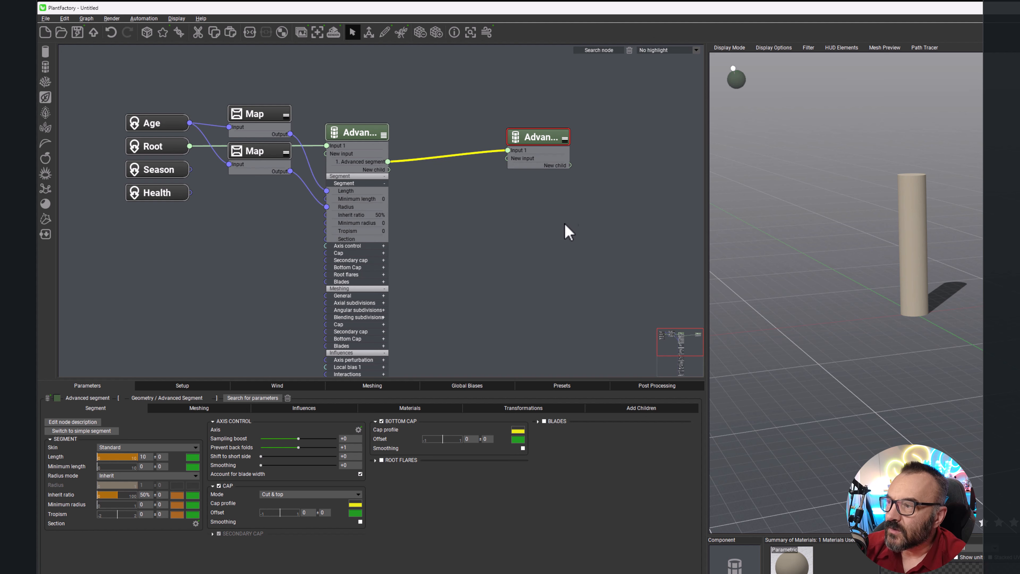
left_click(564, 138)
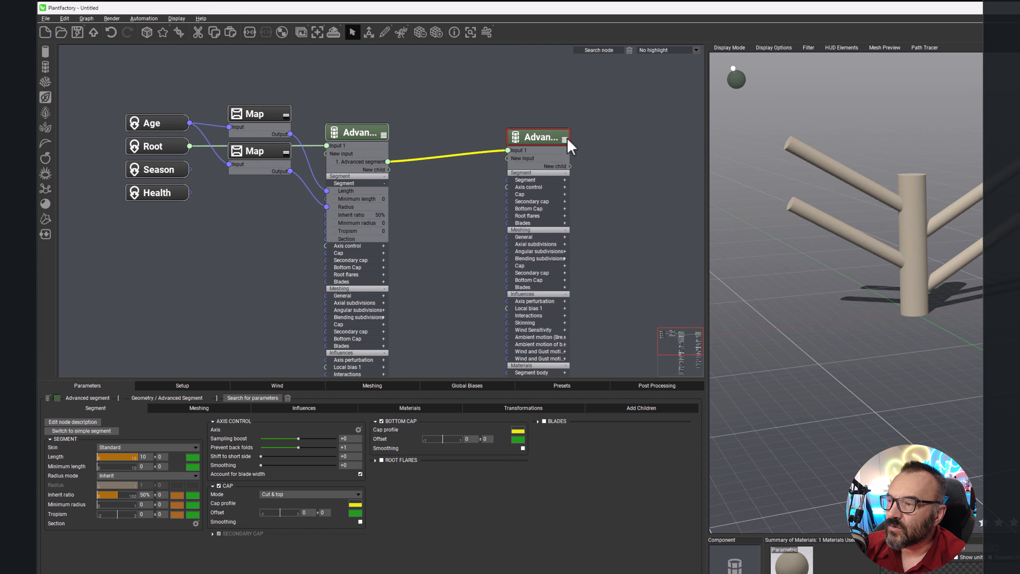
left_click_drag(563, 136, 502, 127)
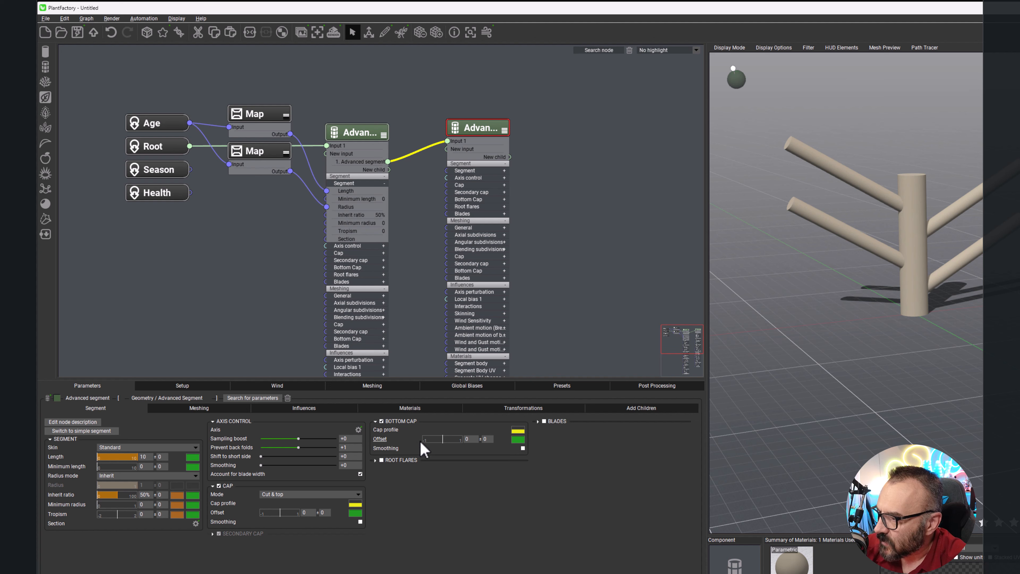
Enable blades on the child segment and lower its inherit ratio to 12%.
left_click(545, 421)
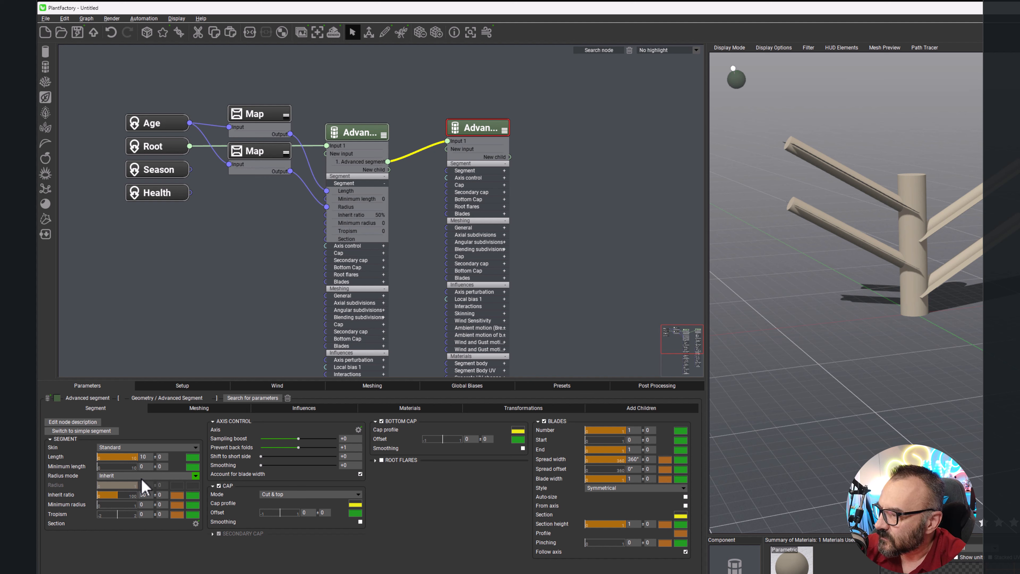
left_click_drag(127, 492, 112, 491)
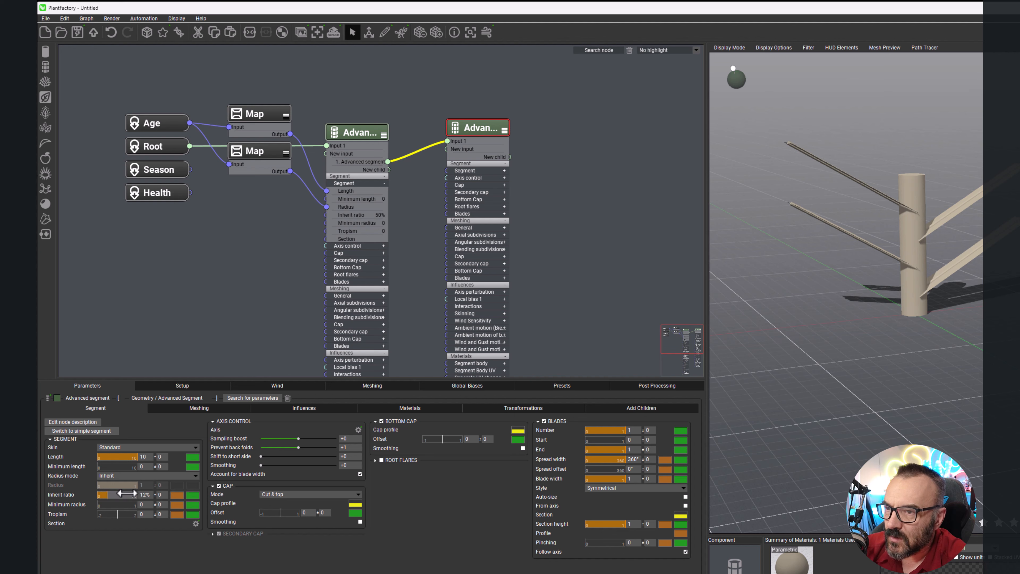
Slope the green curve of the child segment's inherit ratio downward, lowering its end point to about 0.22.
left_click(193, 495)
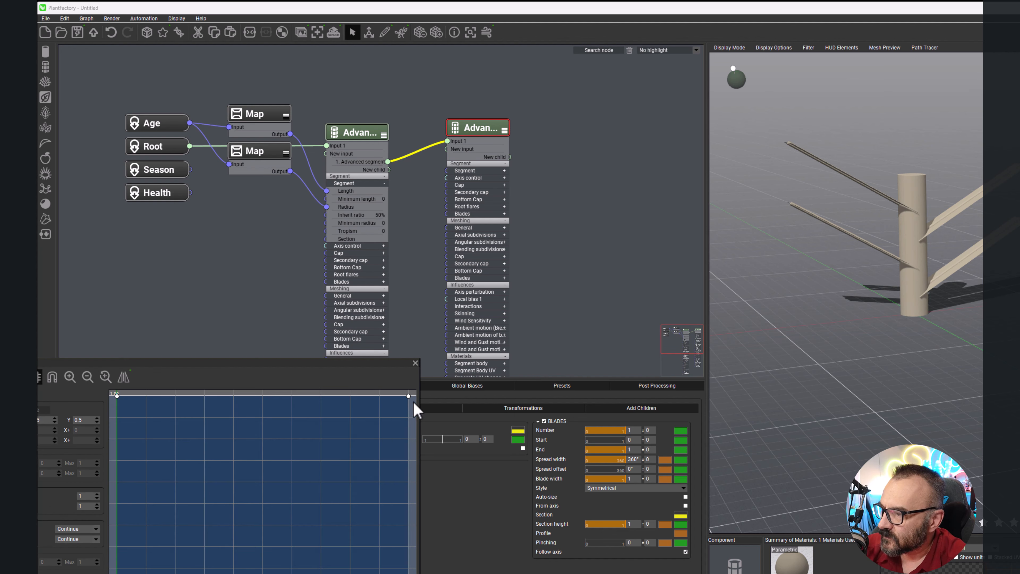
left_click_drag(409, 396, 392, 565)
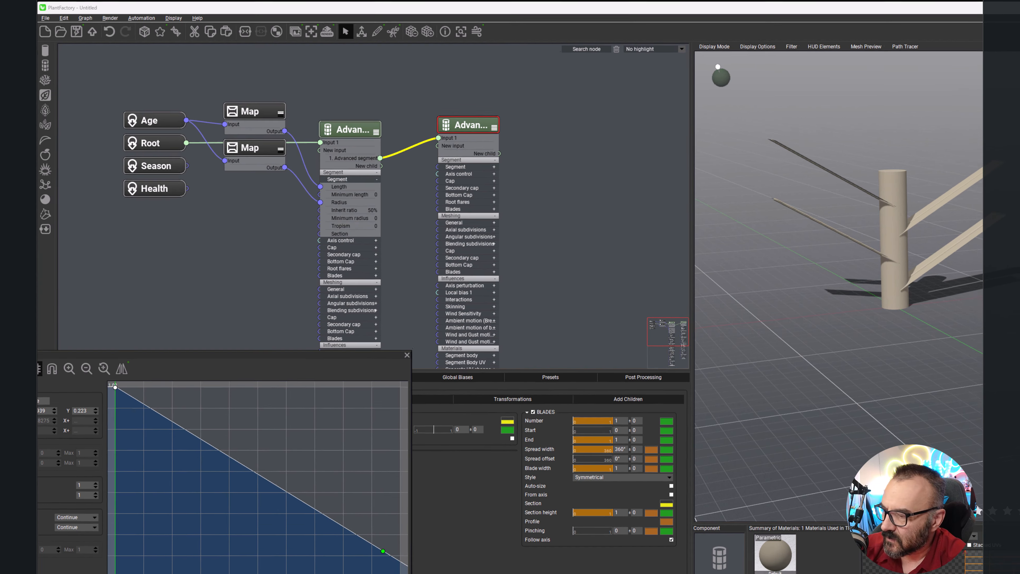
left_click(353, 563)
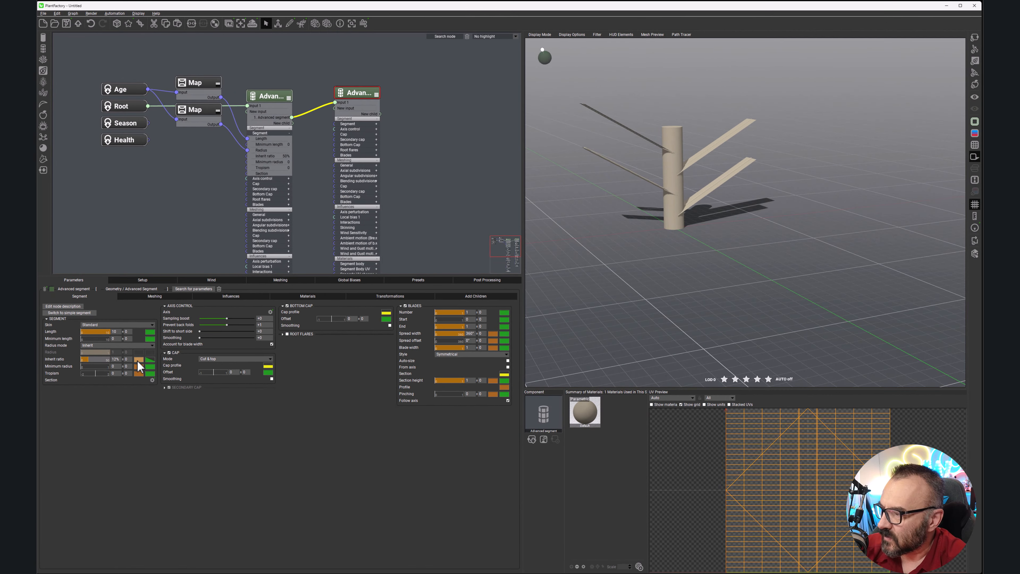
Slope the orange curve of the child segment's inherit ratio downward, lowering its end point to about 0.3.
left_click(137, 360)
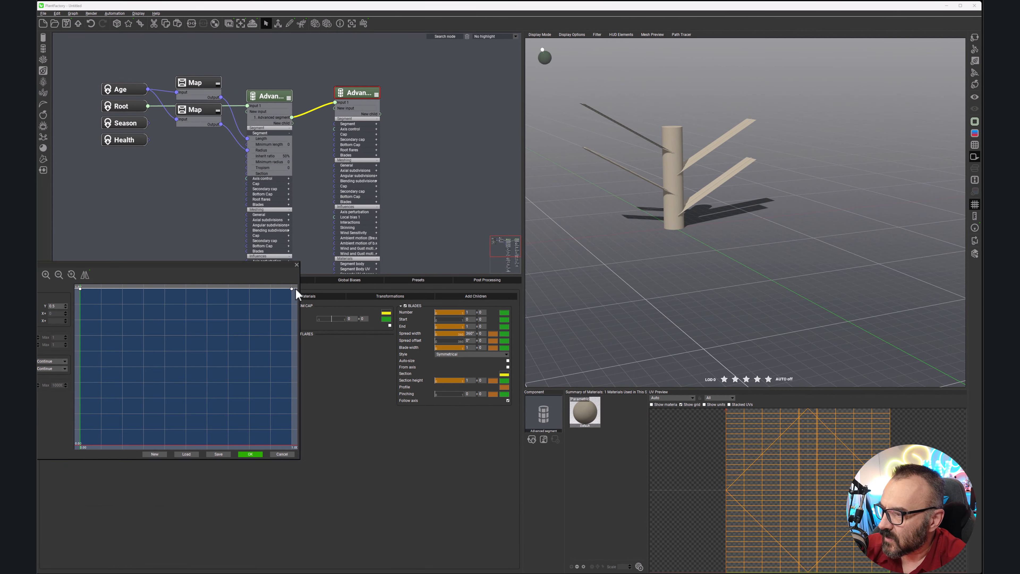
left_click_drag(294, 289, 293, 403)
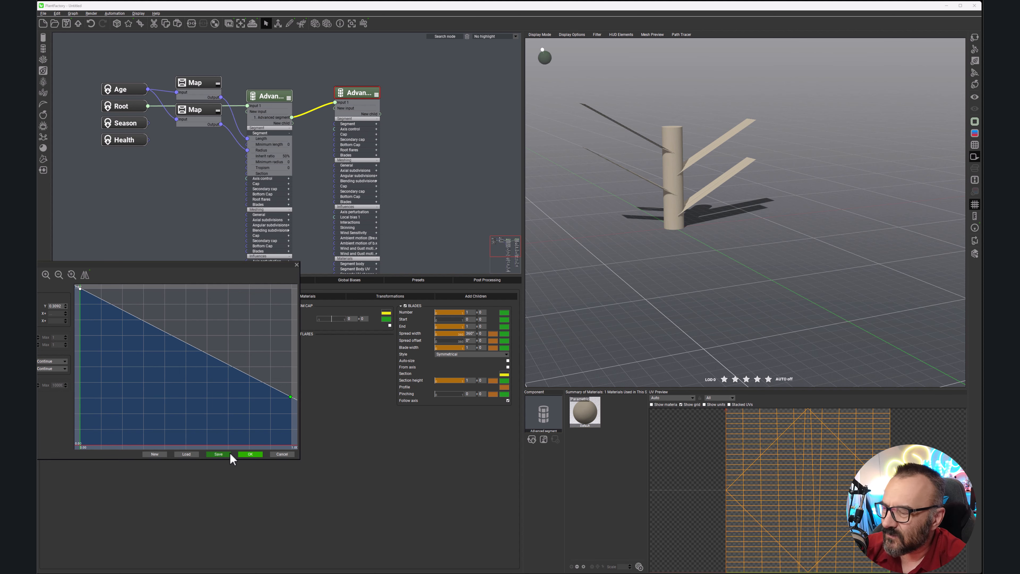
left_click(250, 454)
mouse_move(727, 172)
left_mouse_down()
mouse_move(728, 210)
mouse_move(662, 186)
mouse_move(730, 175)
left_mouse_up()
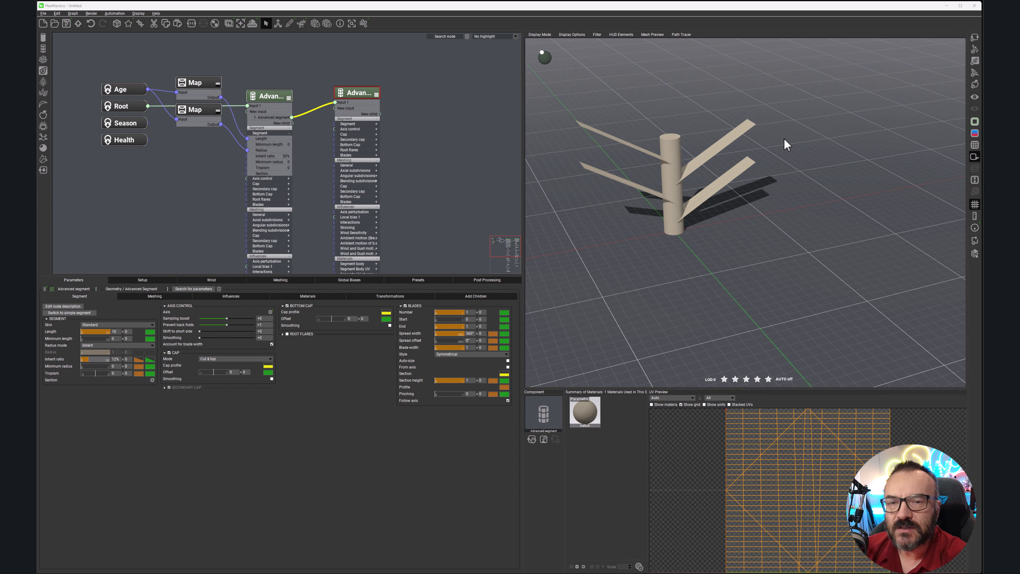
Add a Smooth Map filter node beneath the radius Map node and connect the Season output to its input.
left_click(142, 280)
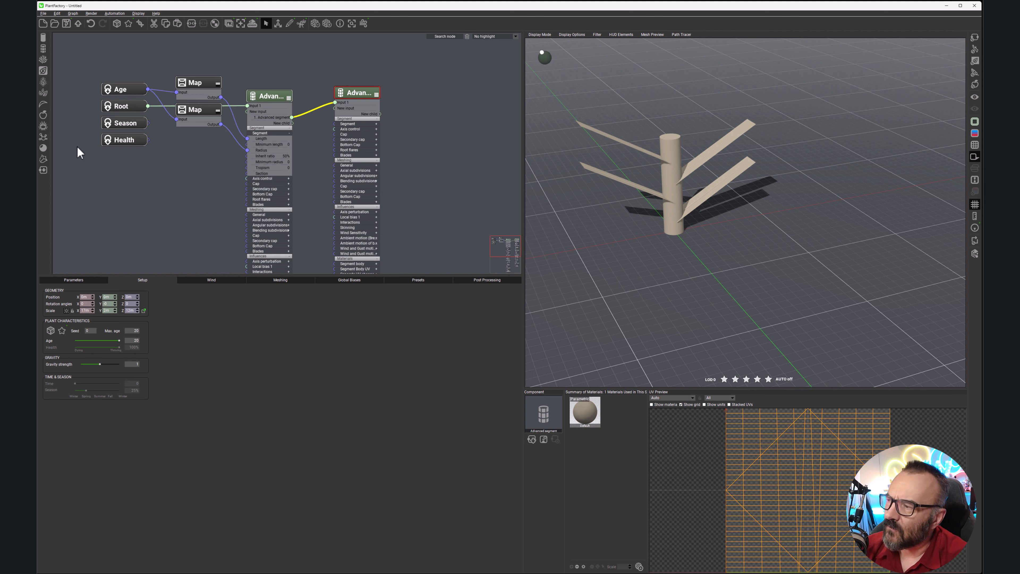
right_click(194, 165)
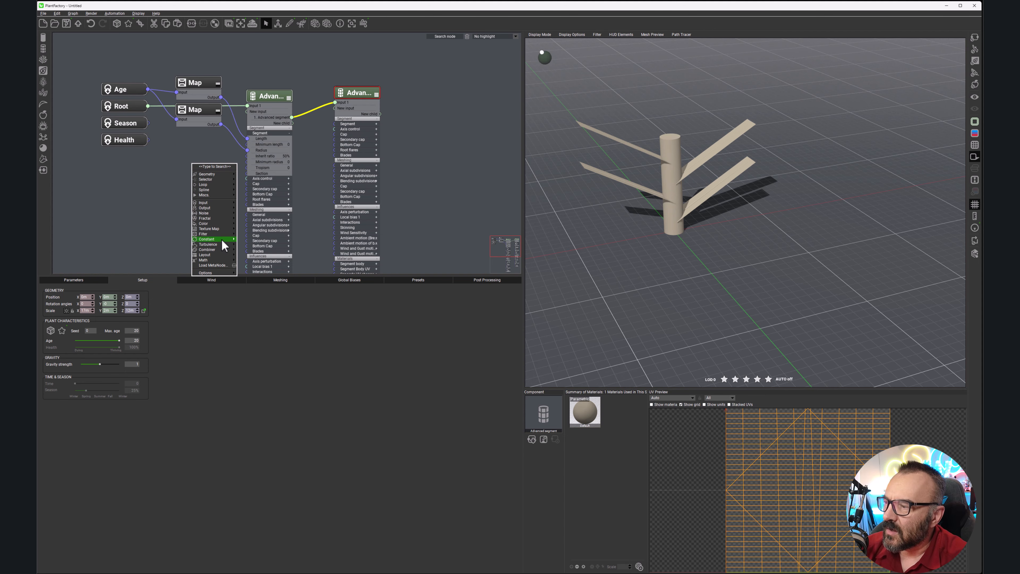
mouse_move(203, 233)
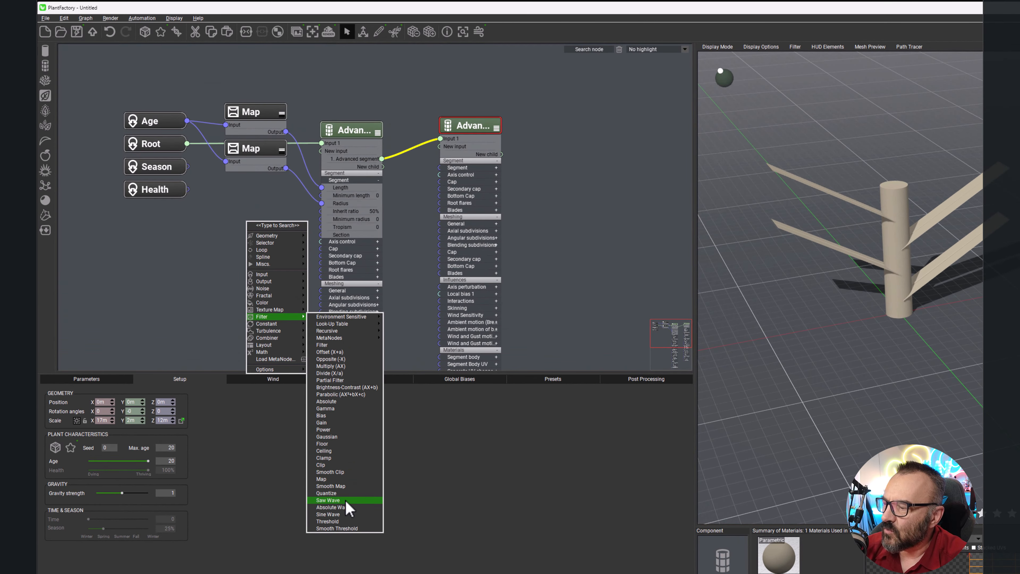
left_click(351, 486)
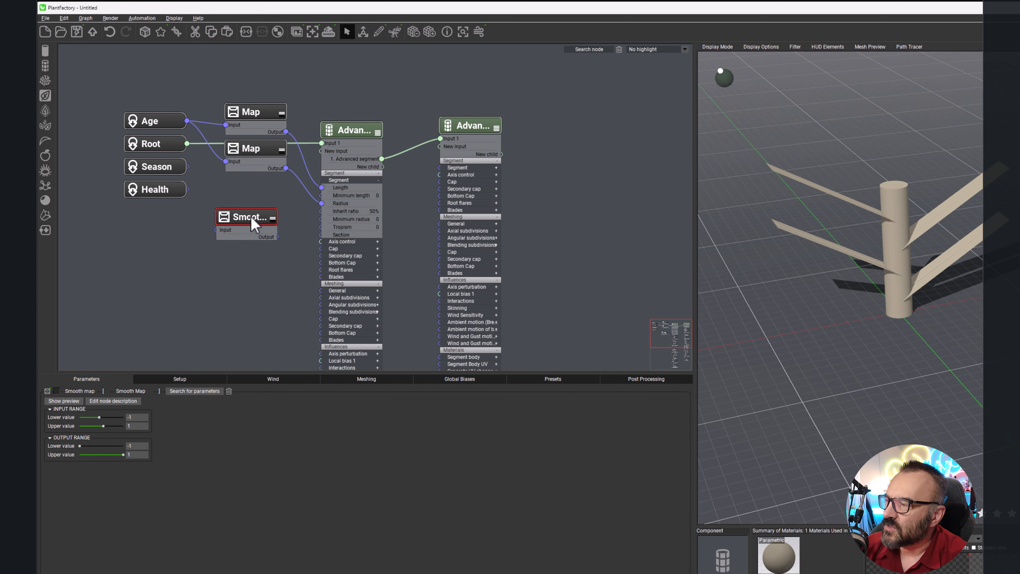
left_click_drag(251, 217, 258, 189)
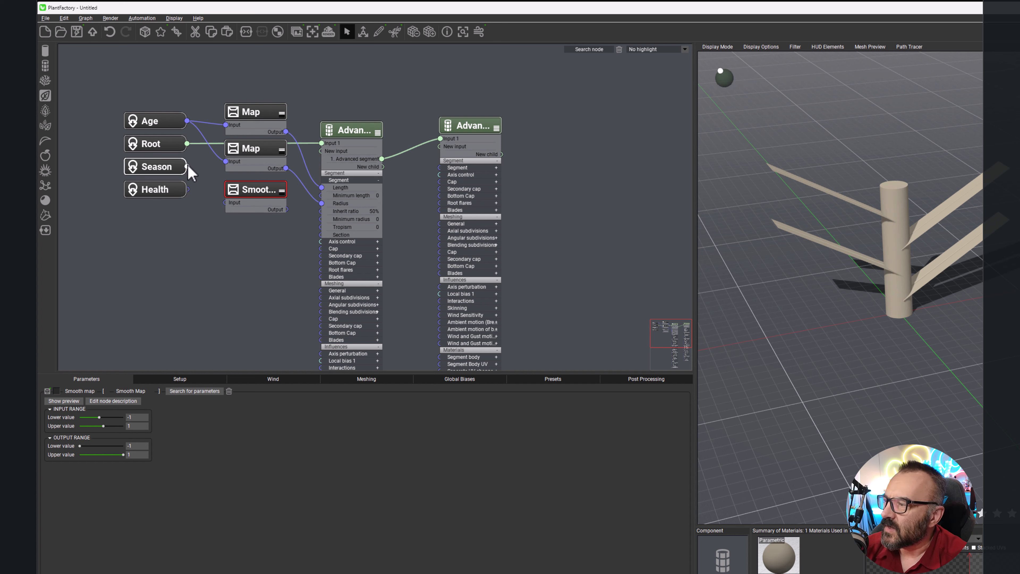
left_click_drag(188, 167, 255, 197)
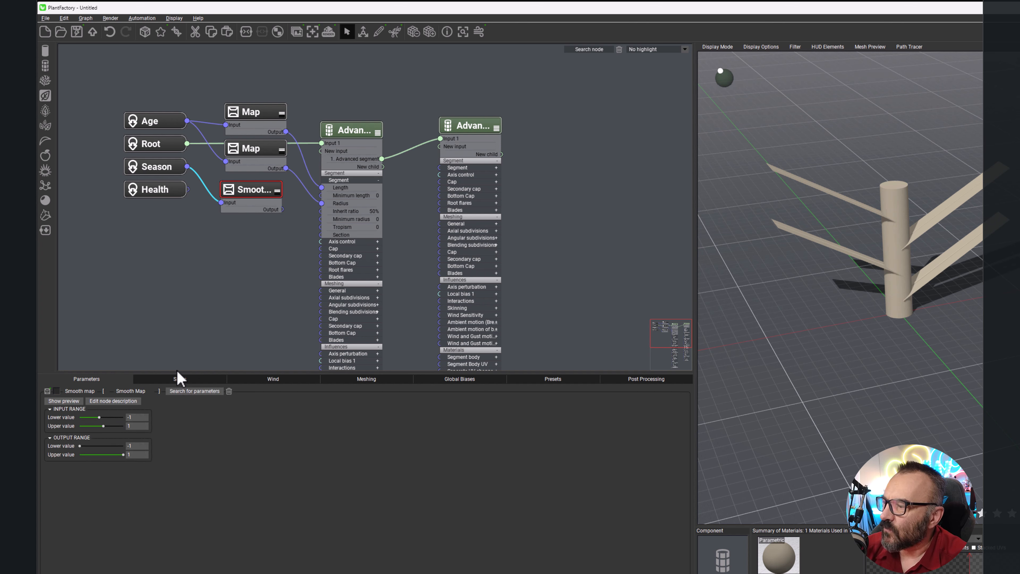
Set the Smooth Map node's output range to a lower value of 3 and an upper value of 6.
left_click(178, 380)
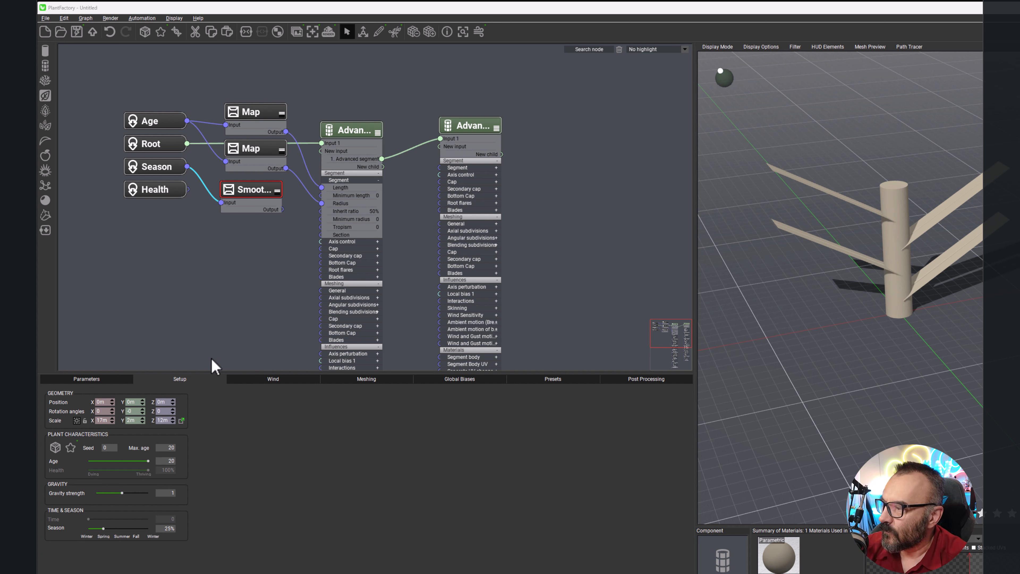
left_click(89, 379)
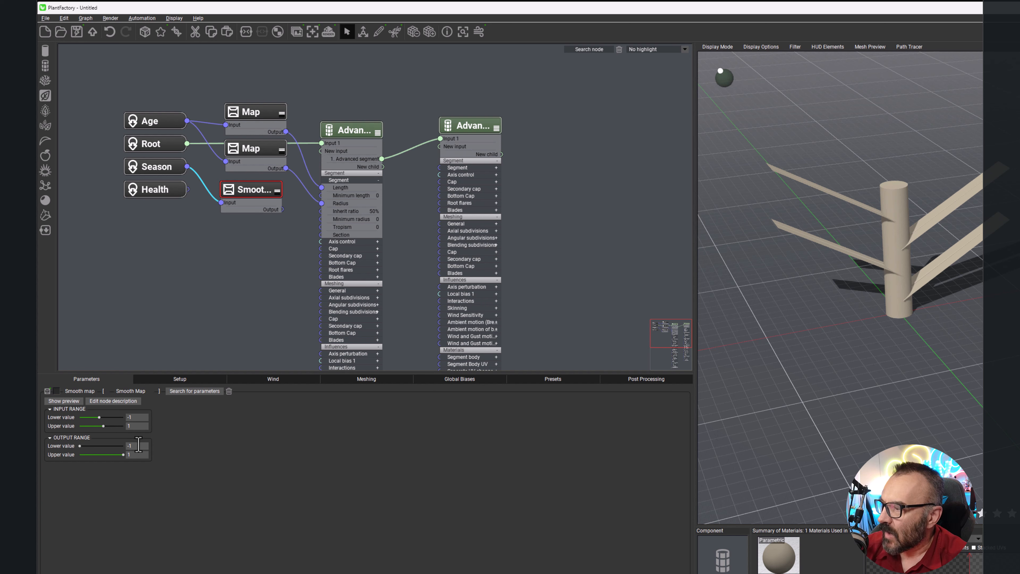
left_click(138, 445)
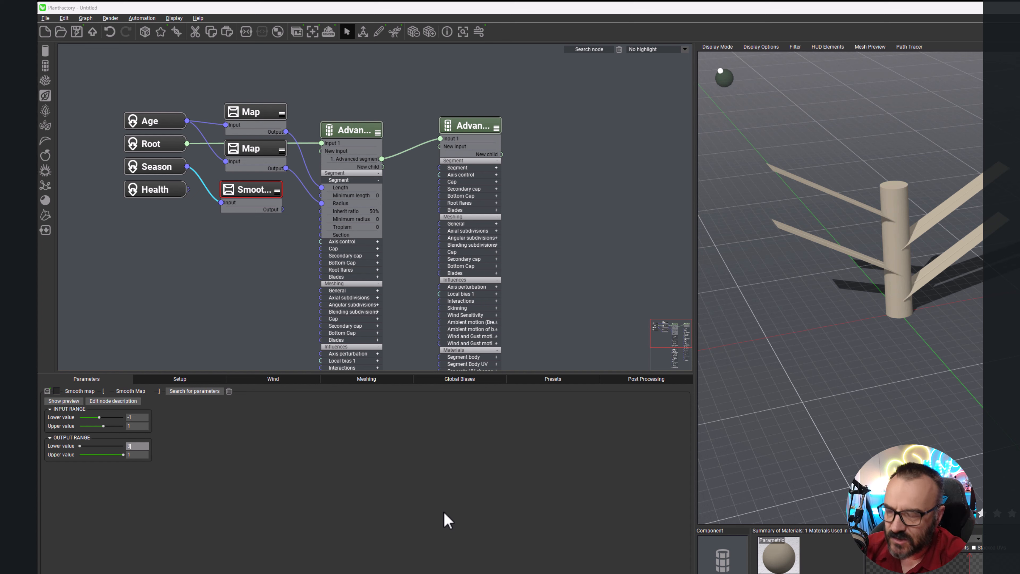
key("Return")
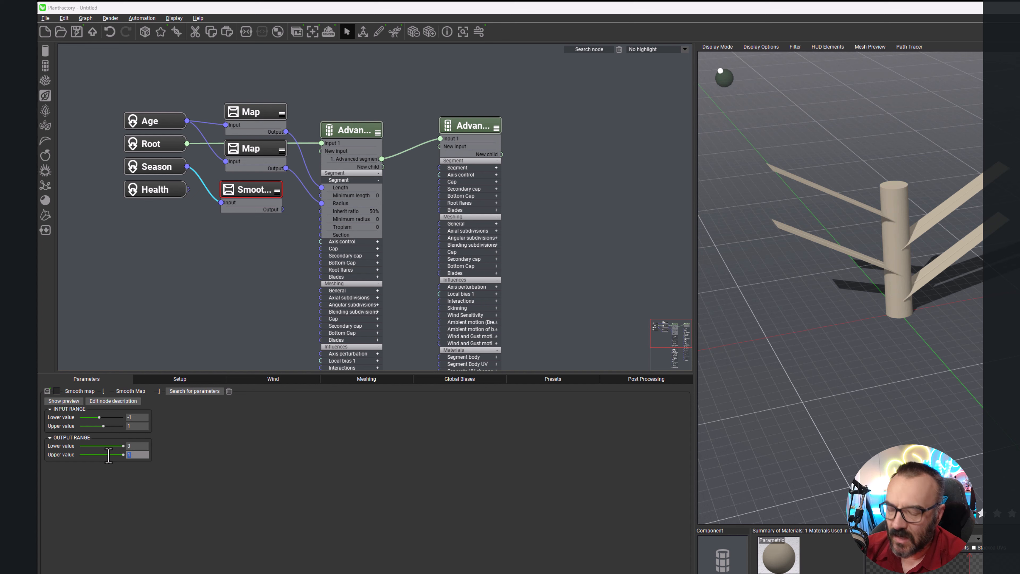
key("Return")
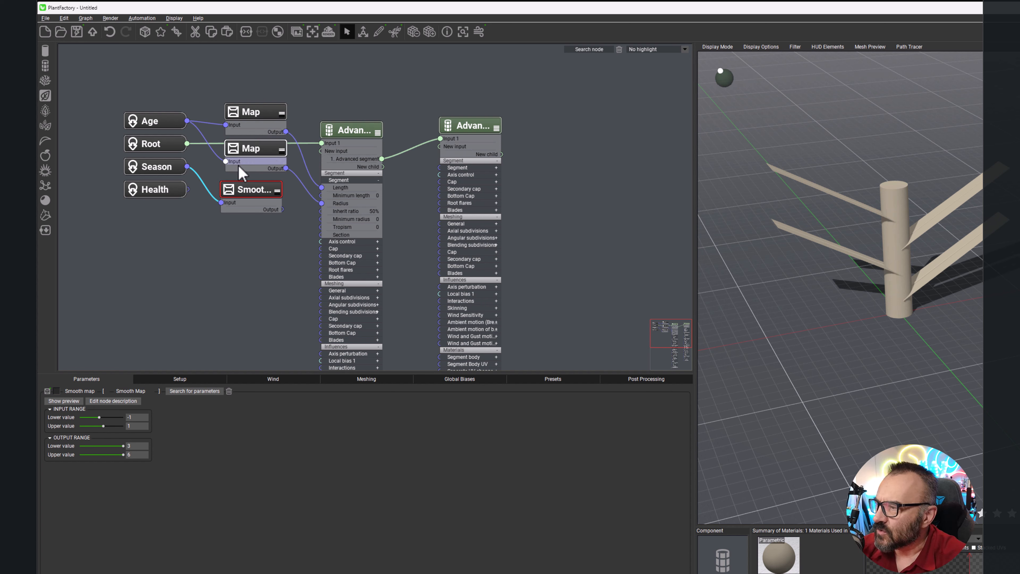
Set the lower value of the Smooth Map node's input range to 0.25.
left_click(179, 380)
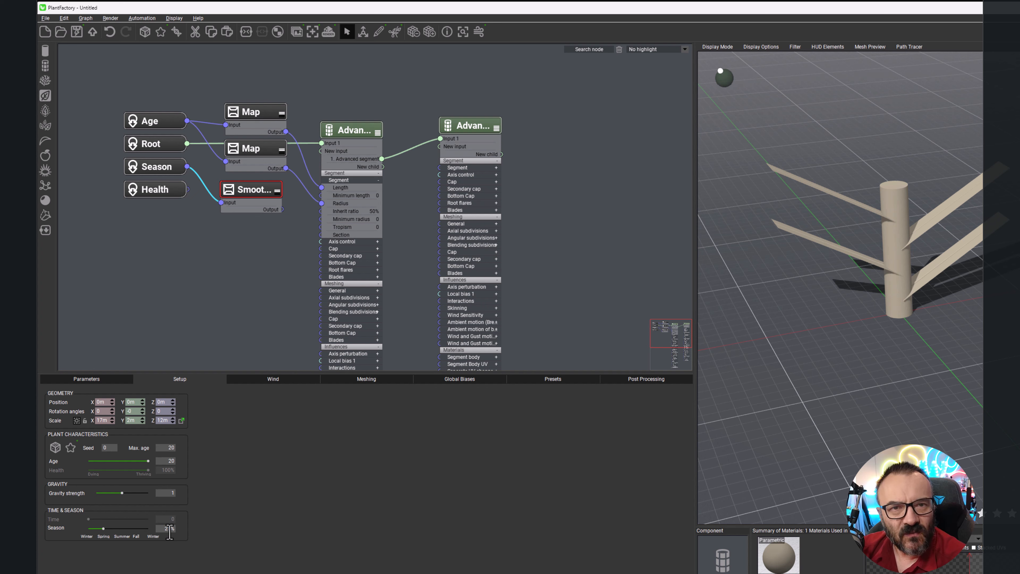
left_click(95, 381)
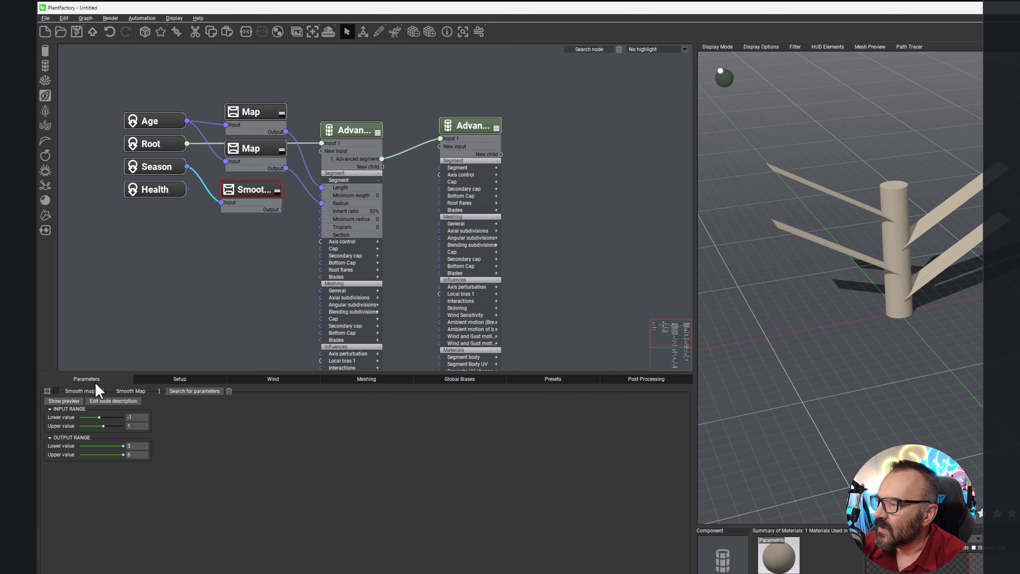
left_click(138, 416)
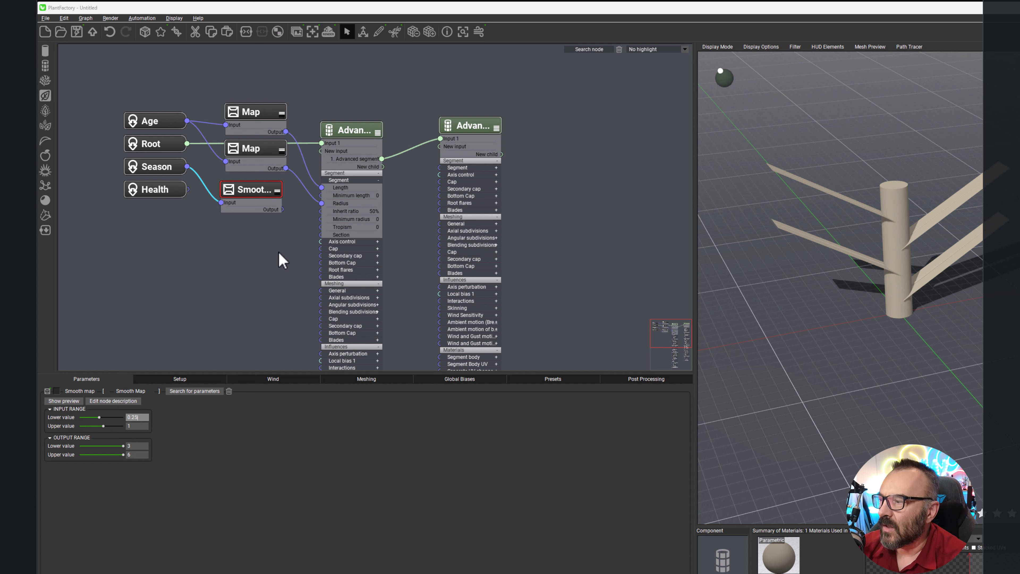
left_click(248, 253)
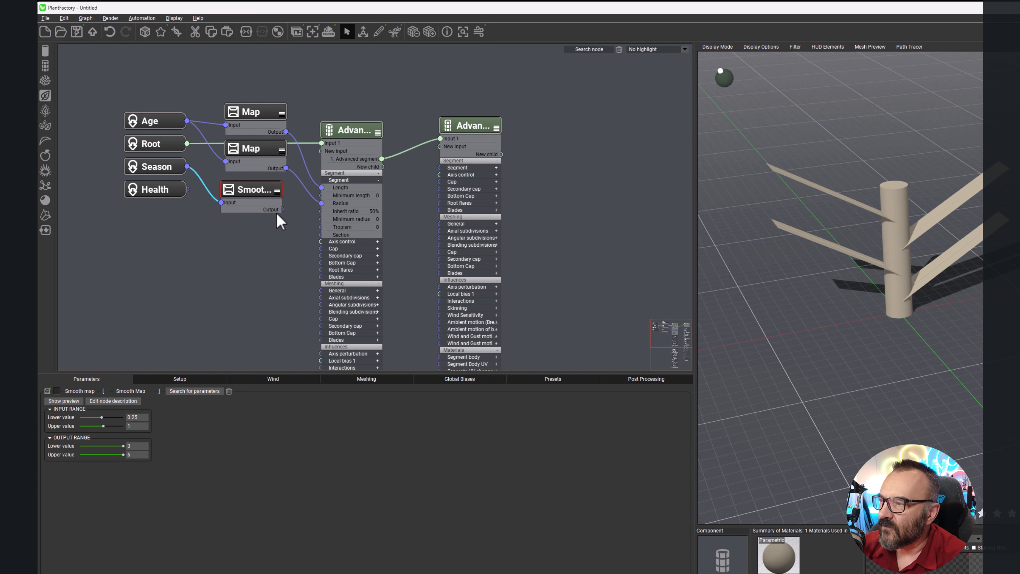
Expand the child segment node's Segment parameters and connect the Smooth Map output to its Length.
left_click(484, 167)
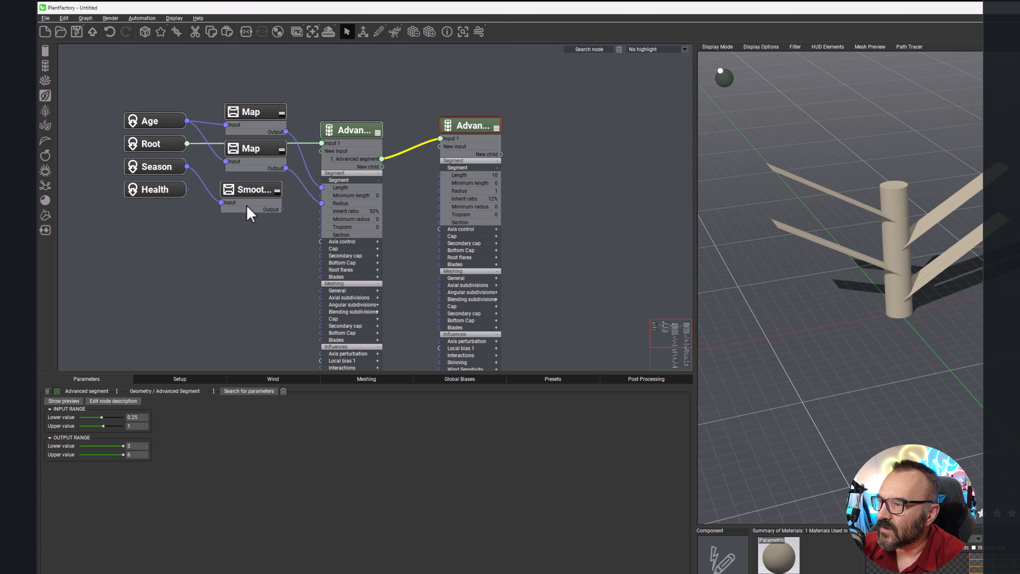
left_click_drag(283, 209, 440, 176)
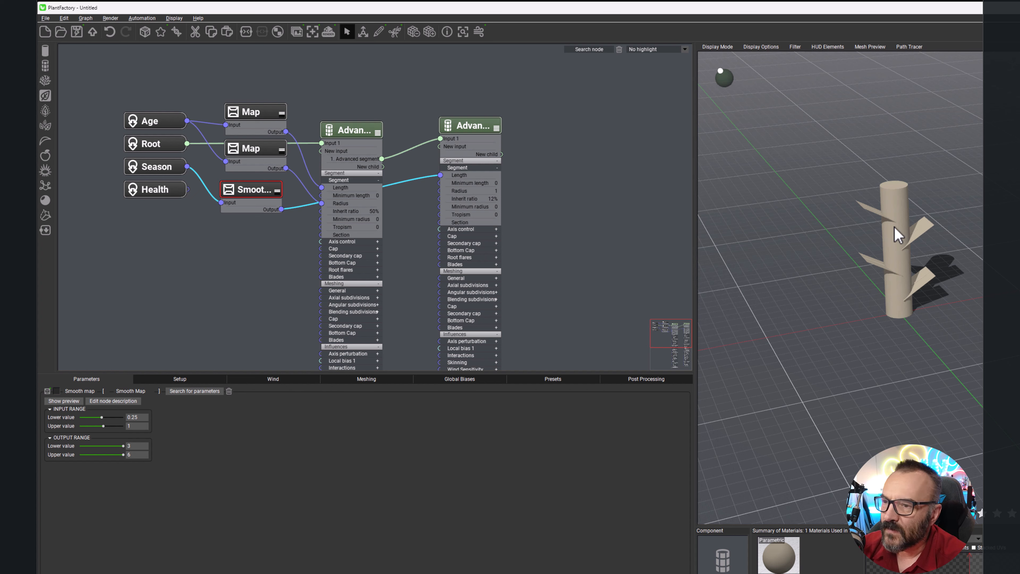
Test the season-driven branch length by setting the plant's Season to 0%, 23% and 58%.
left_click(184, 381)
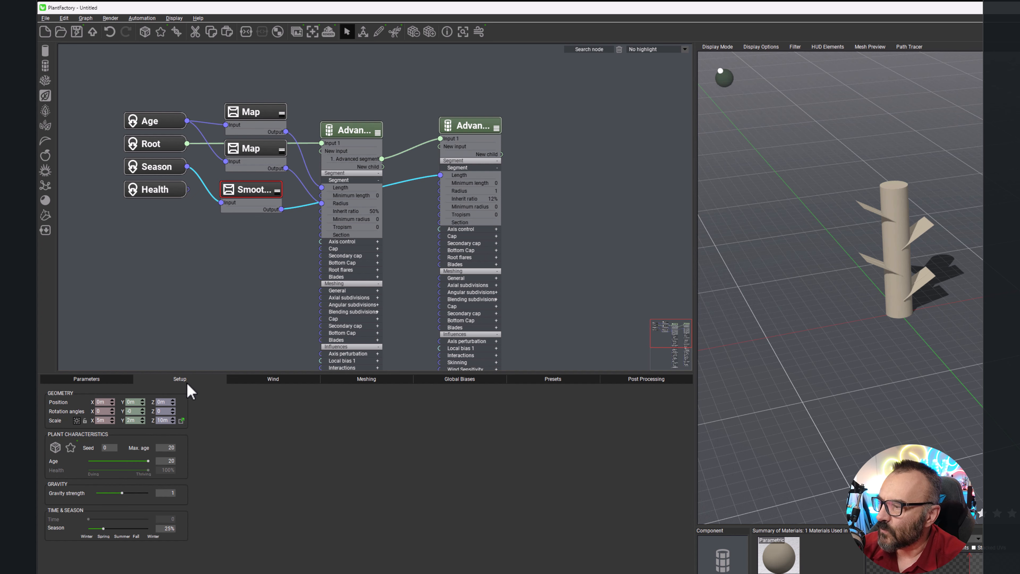
mouse_move(104, 528)
left_mouse_down()
mouse_move(155, 528)
mouse_move(84, 531)
left_mouse_up()
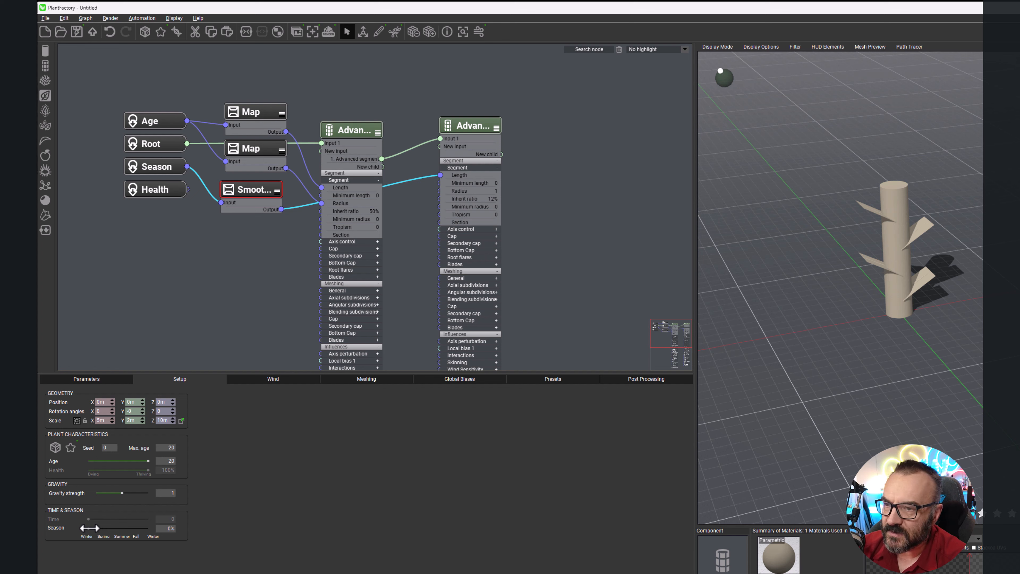
left_click_drag(89, 528, 103, 530)
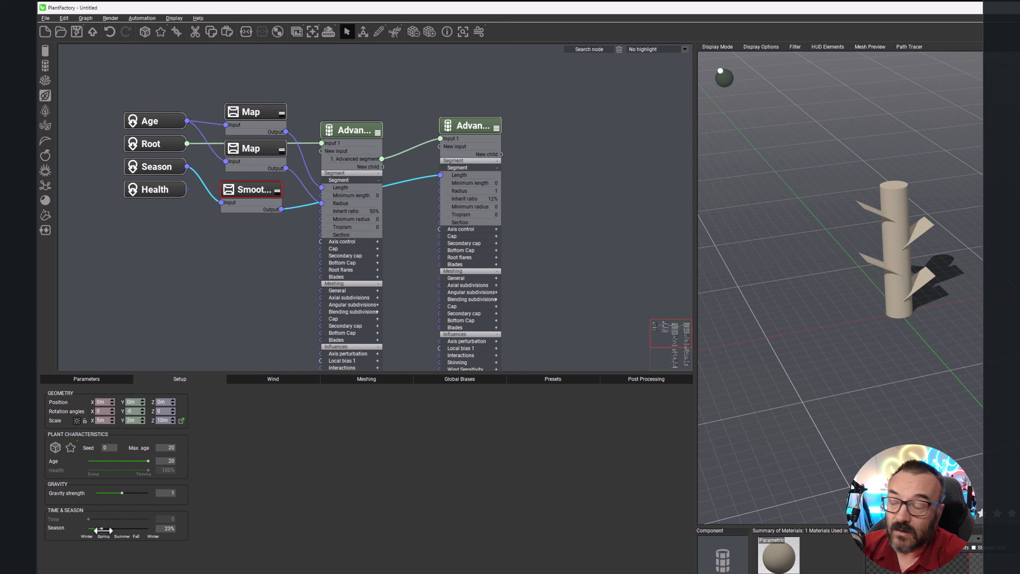
left_click_drag(103, 530, 124, 525)
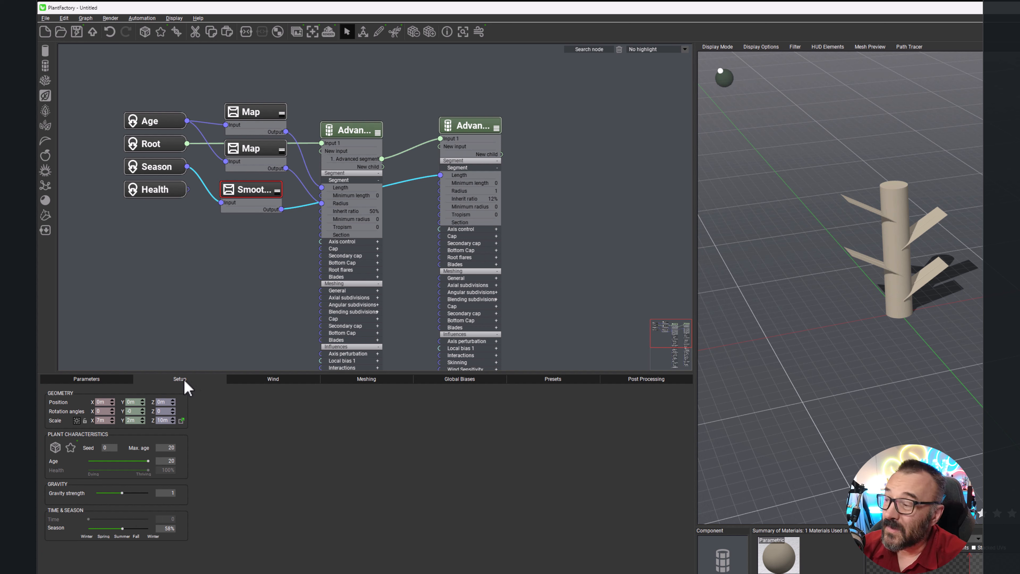
Set the upper value of the Smooth Map's input range to 0.6 and raise the plant's Season to 100%.
left_click(93, 383)
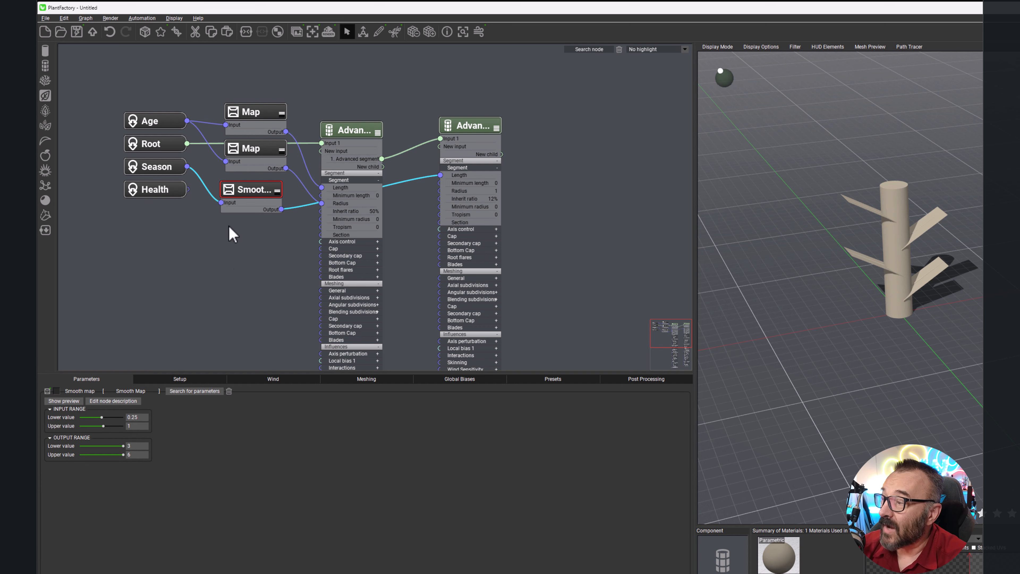
left_click(138, 425)
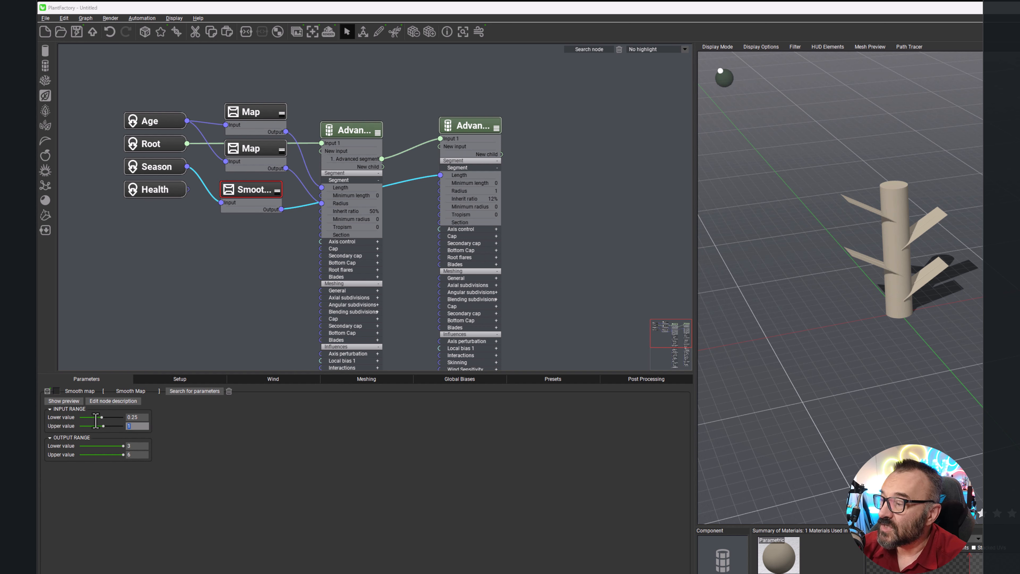
type("0.60")
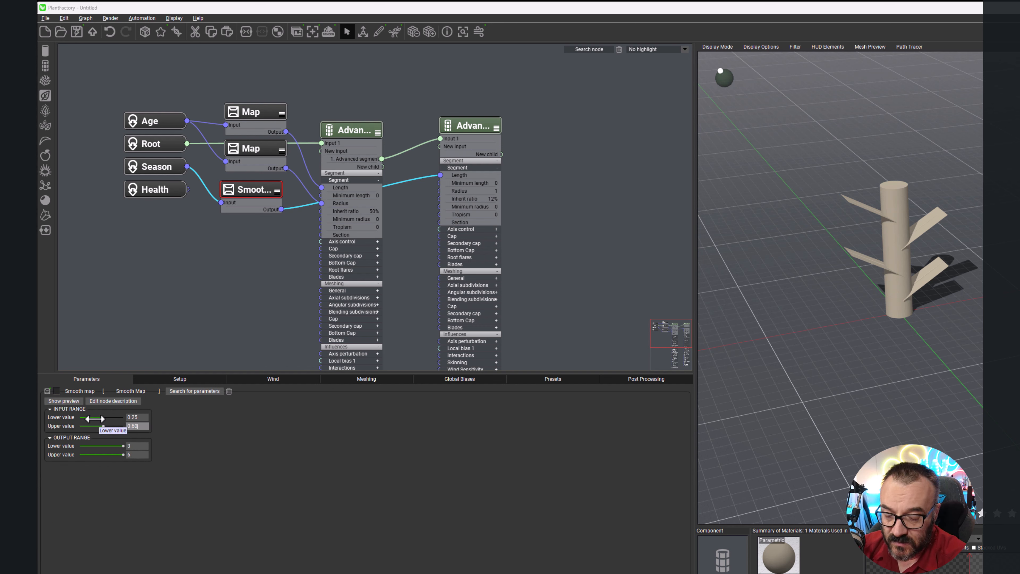
key("Return")
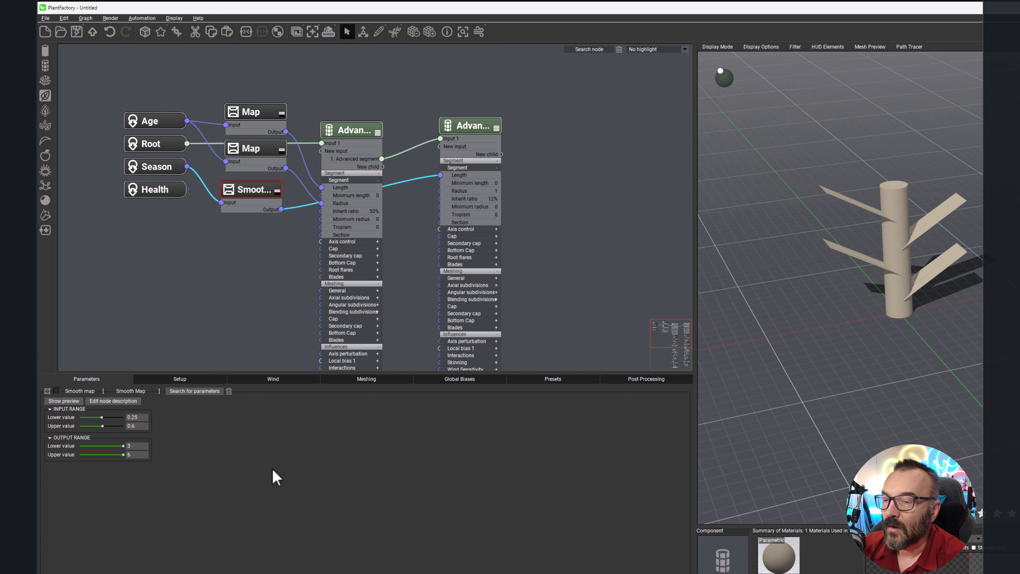
left_click(170, 379)
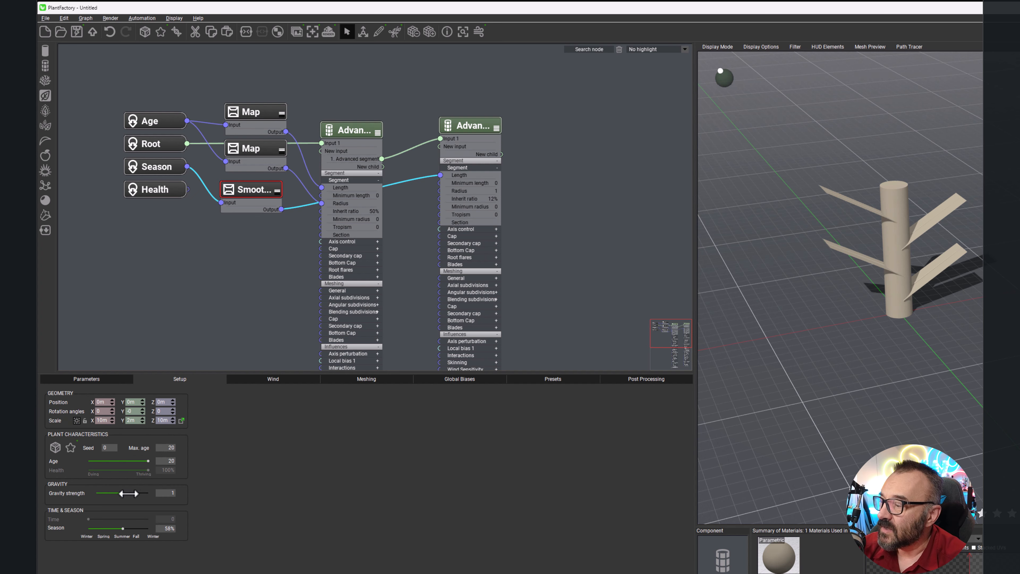
left_click_drag(123, 529, 163, 528)
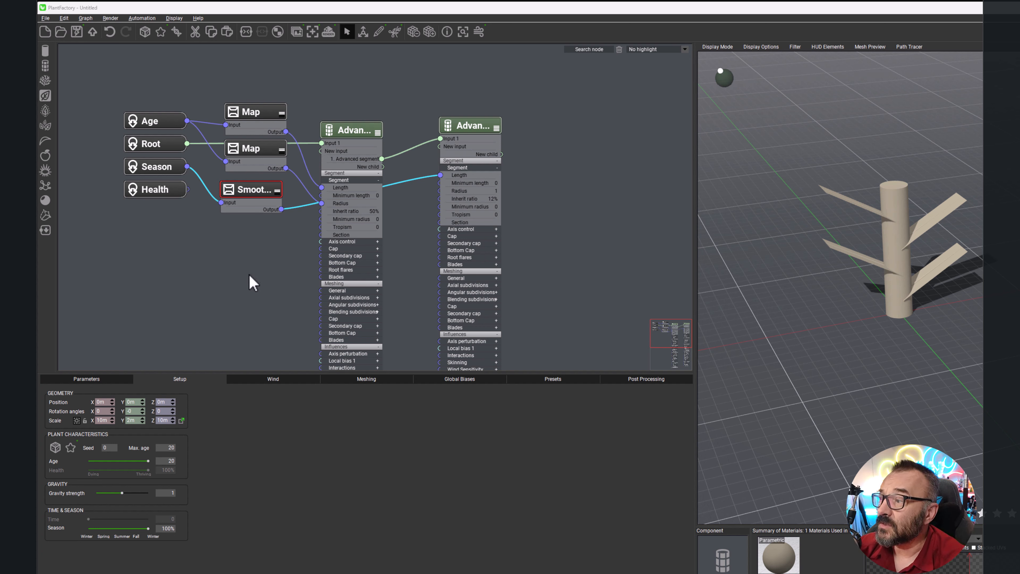
Move both advanced segment nodes together farther away from the Map nodes and clear the selection.
left_click_drag(597, 82, 319, 328)
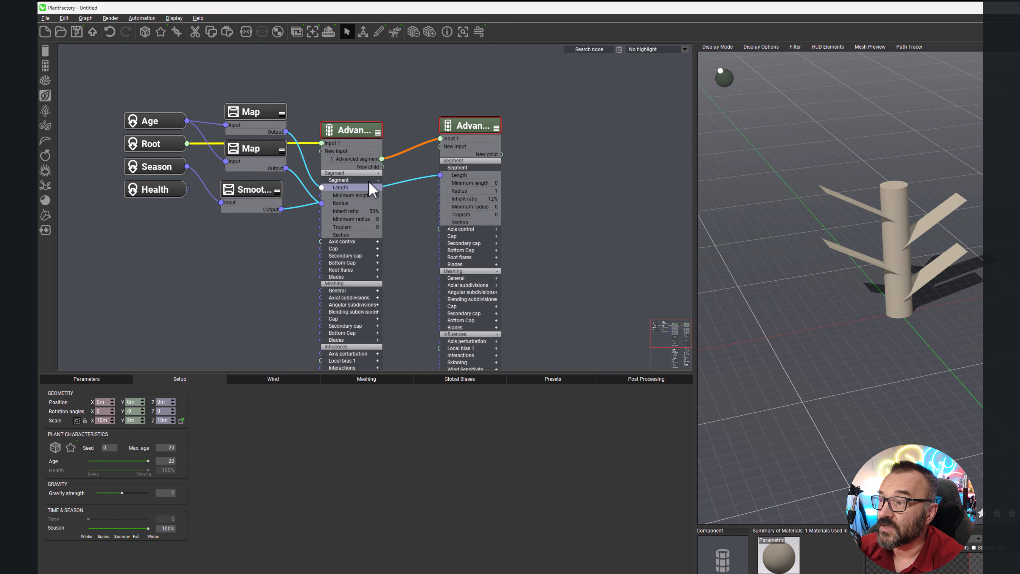
left_click_drag(346, 128, 445, 105)
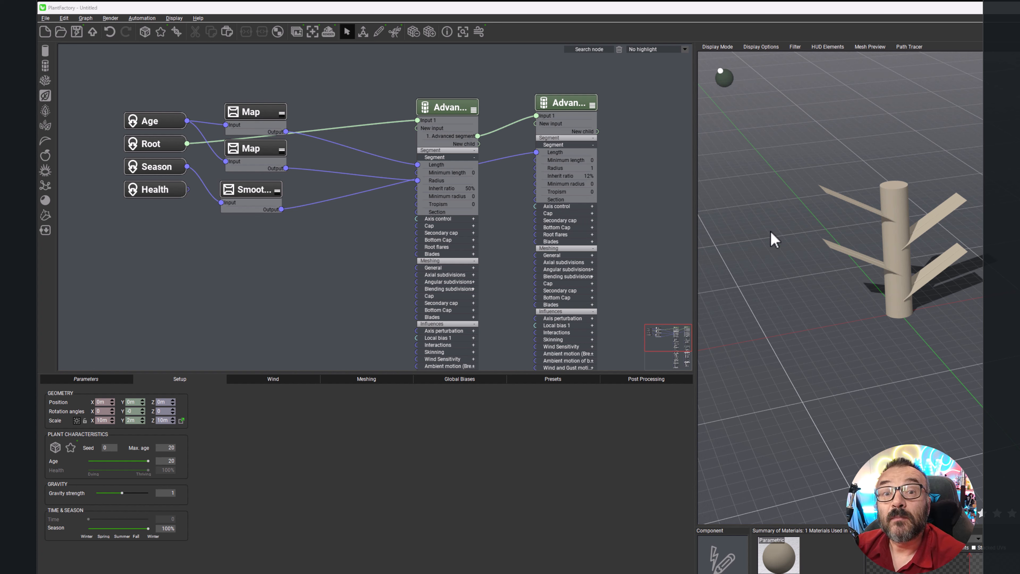
Add an Input Selector combiner node to the graph and place it below the Smooth Map node, toward the segment nodes.
right_click(318, 225)
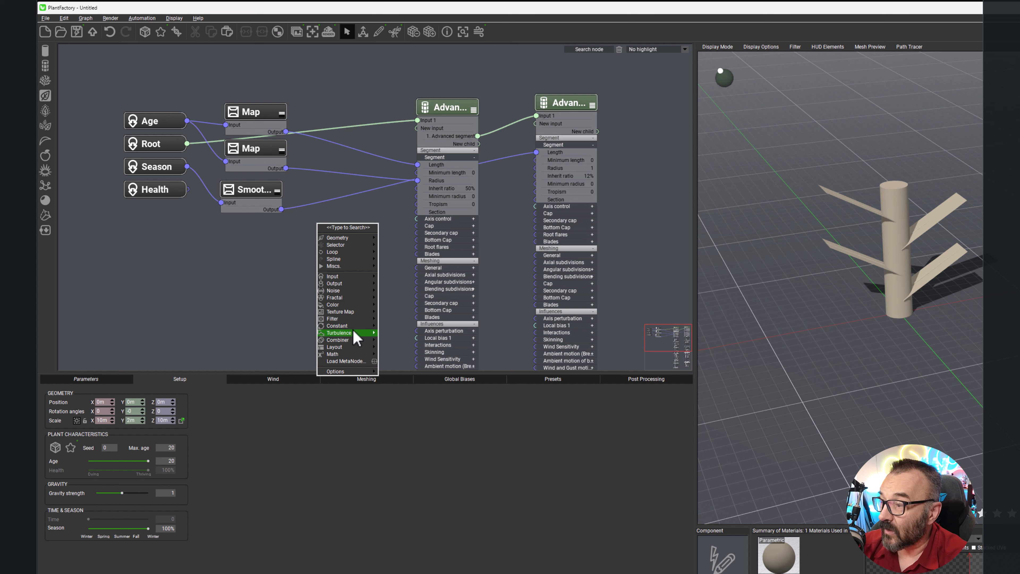
mouse_move(354, 340)
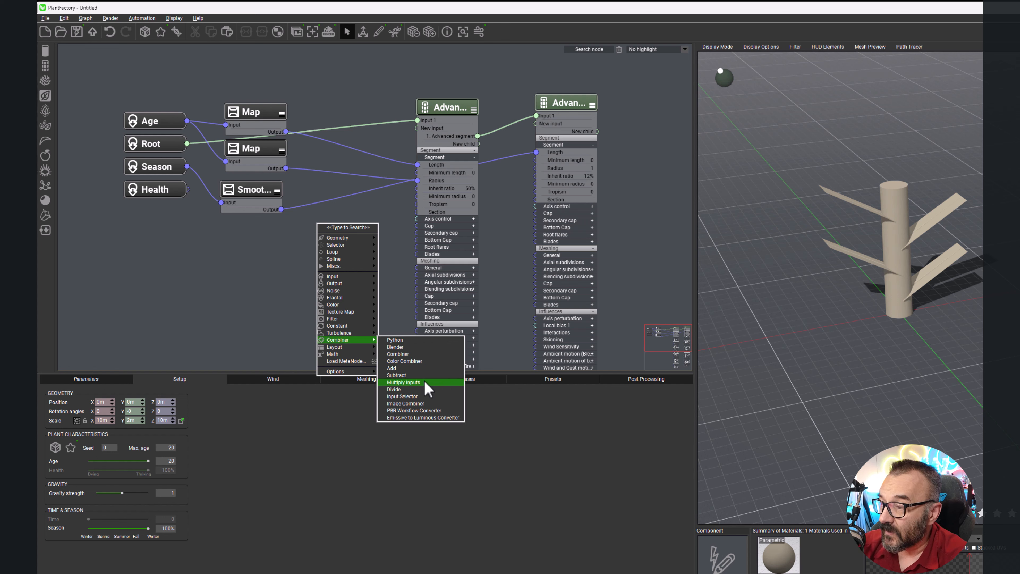
left_click(422, 396)
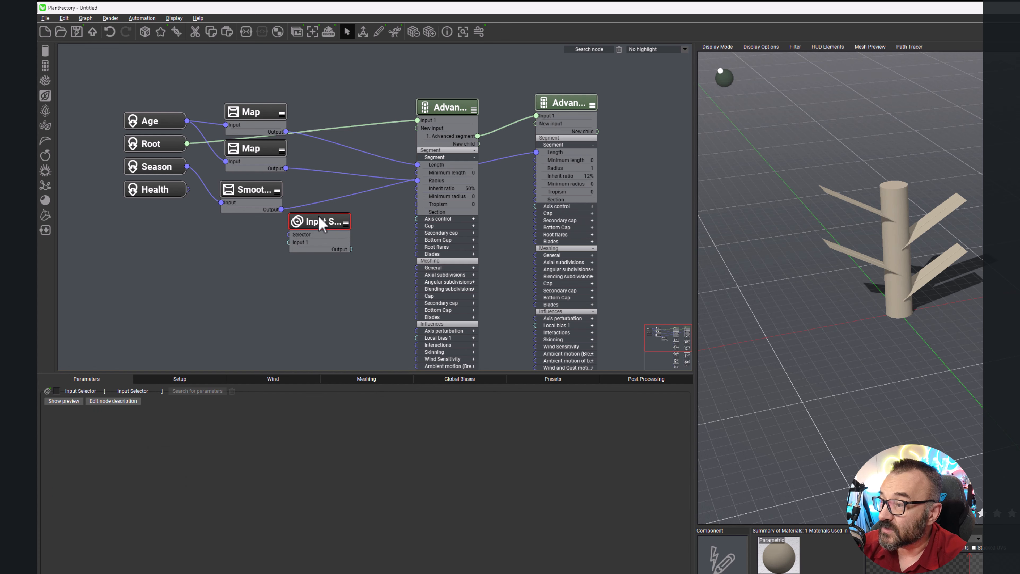
left_click_drag(323, 223, 344, 227)
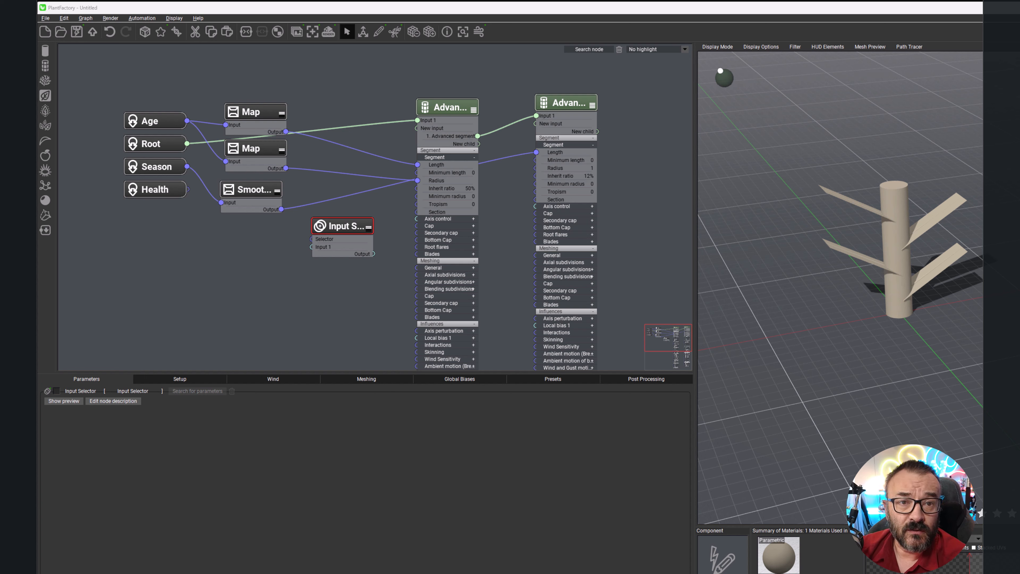
Add a Constant Number node below the Smooth Map and duplicate it twice, stacking the three constants vertically.
right_click(233, 261)
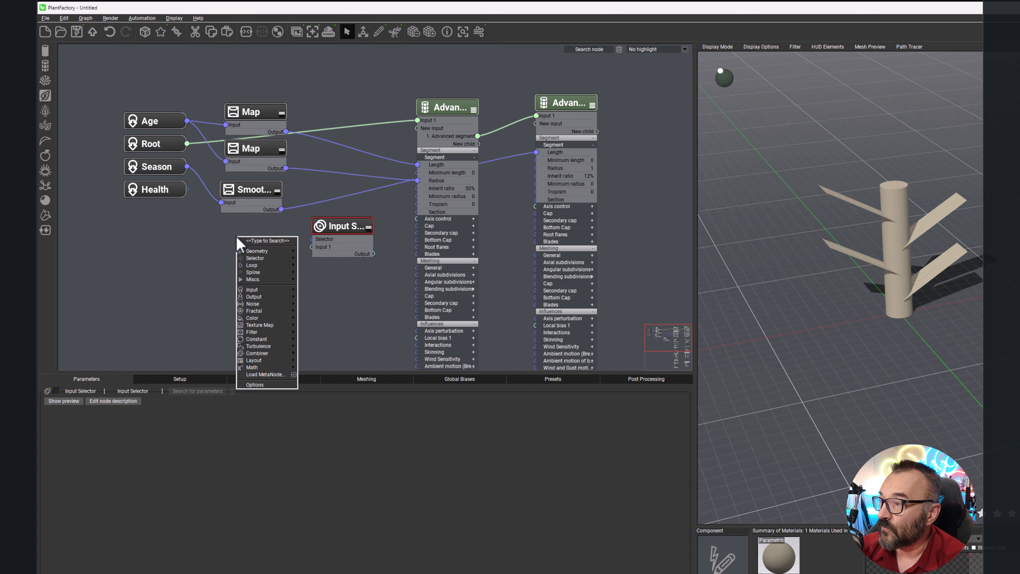
mouse_move(265, 340)
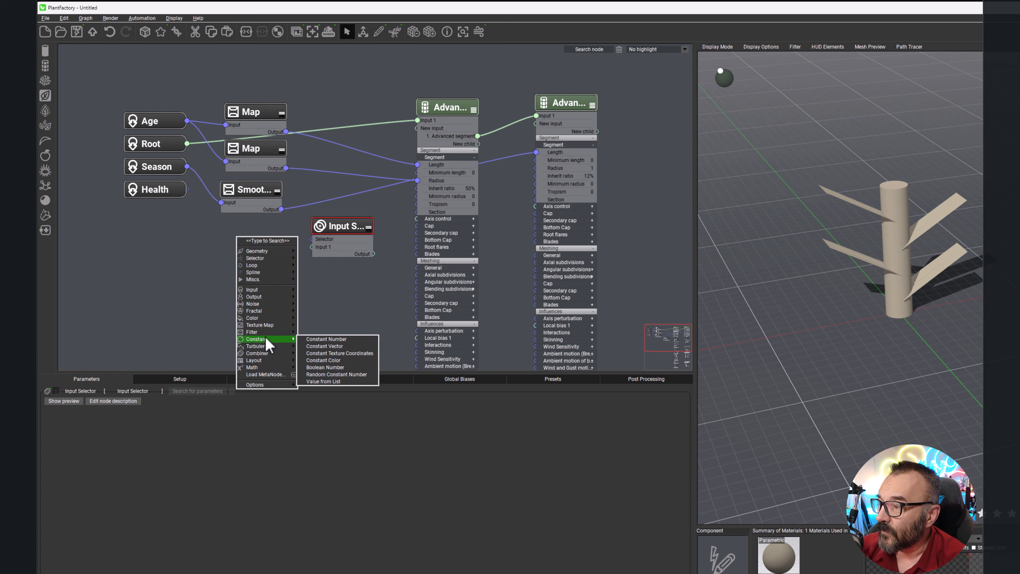
left_click(311, 343)
left_click_drag(246, 233, 260, 233)
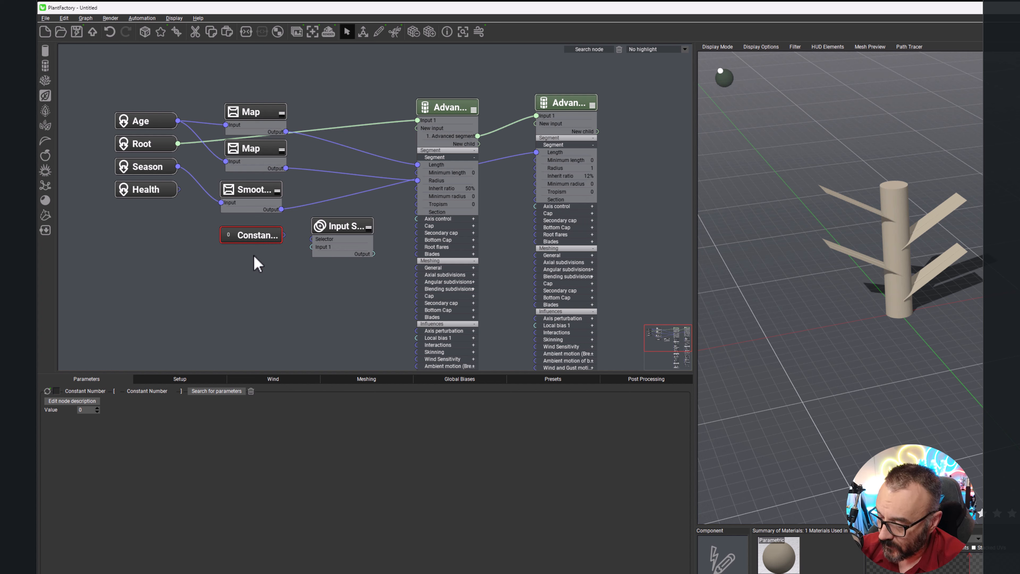
key("ctrl+d")
left_click_drag(270, 251, 283, 294)
key("ctrl+d")
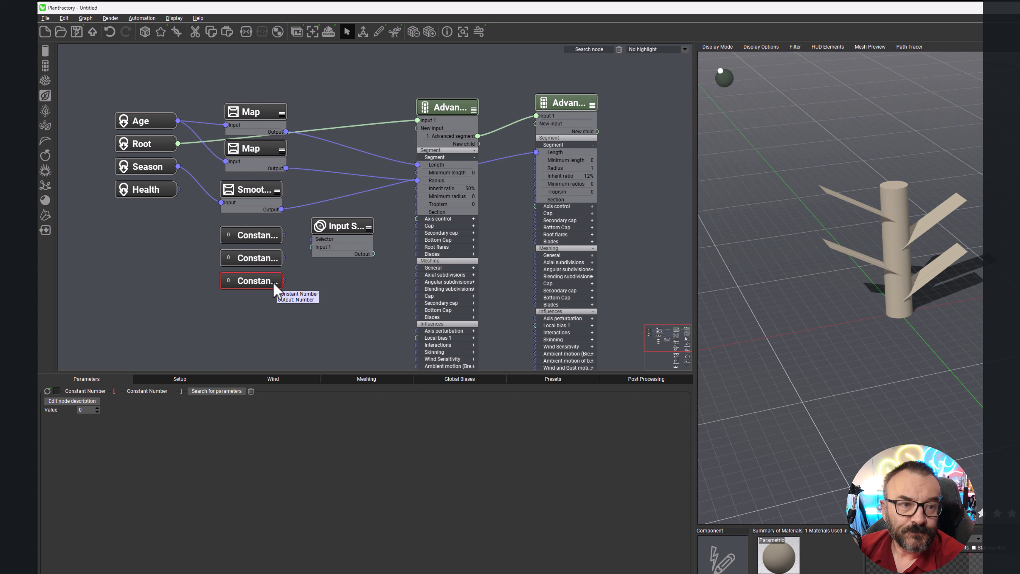
Set the value of the lowest Constant Number node to 10.
left_click(268, 259)
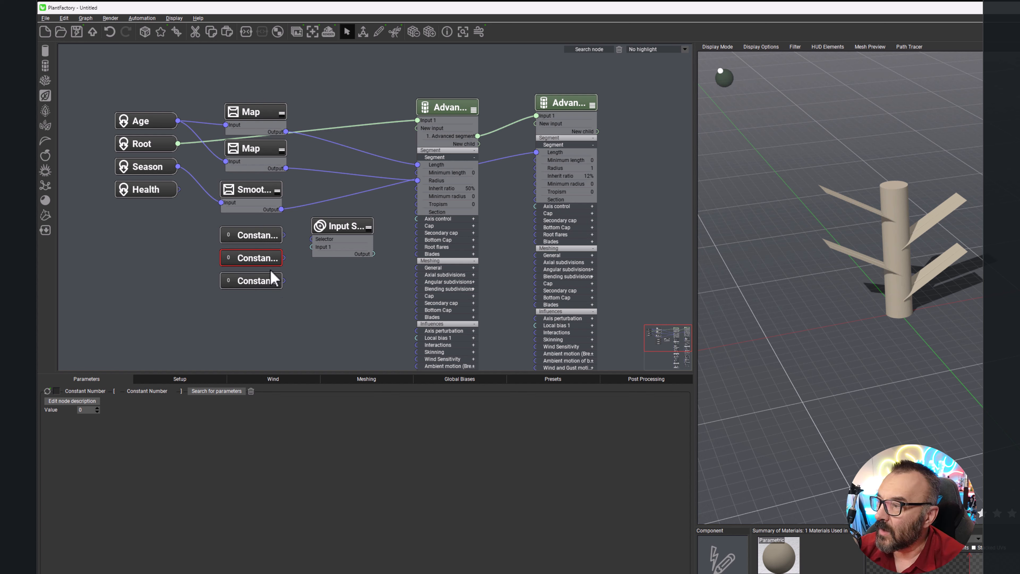
left_click(260, 282)
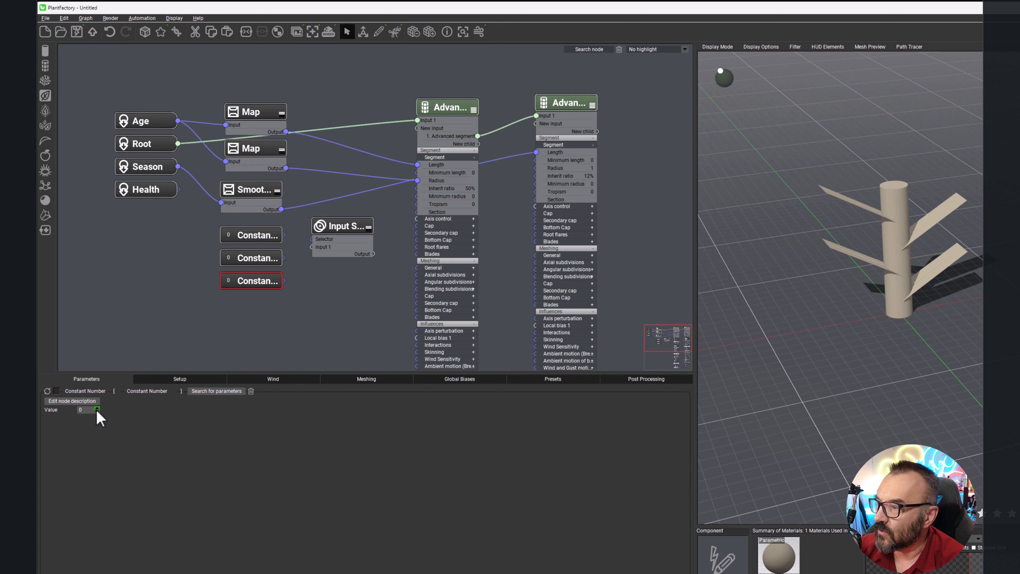
double_click(81, 410)
type("10")
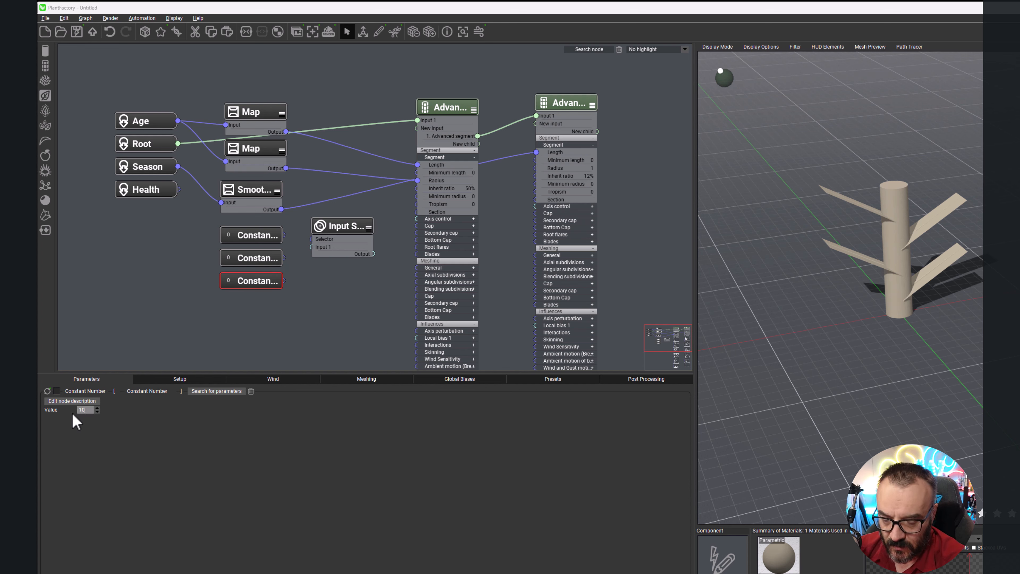
key("Return")
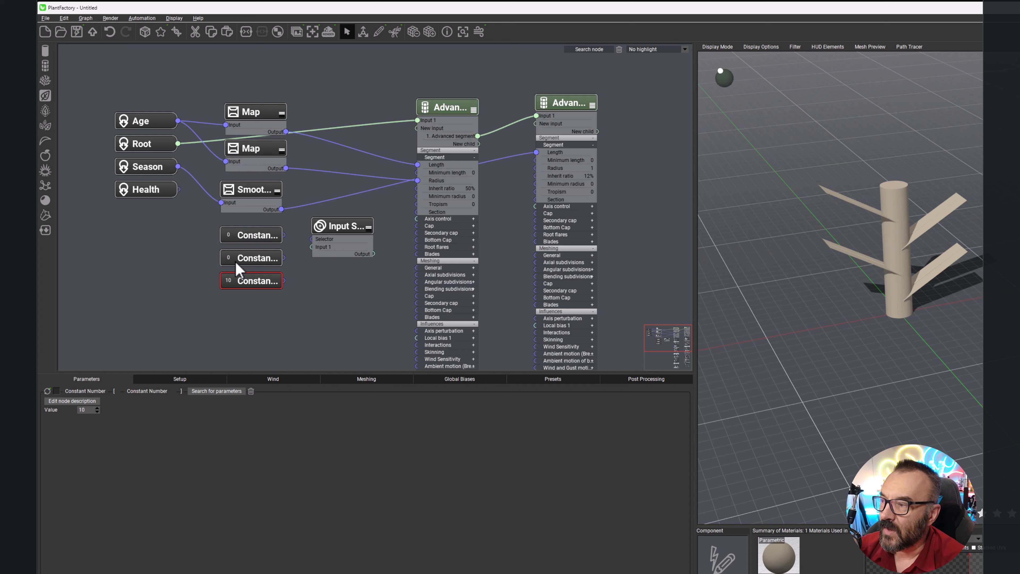
Rename the uppermost Constant Number node as "selector".
left_click(245, 237)
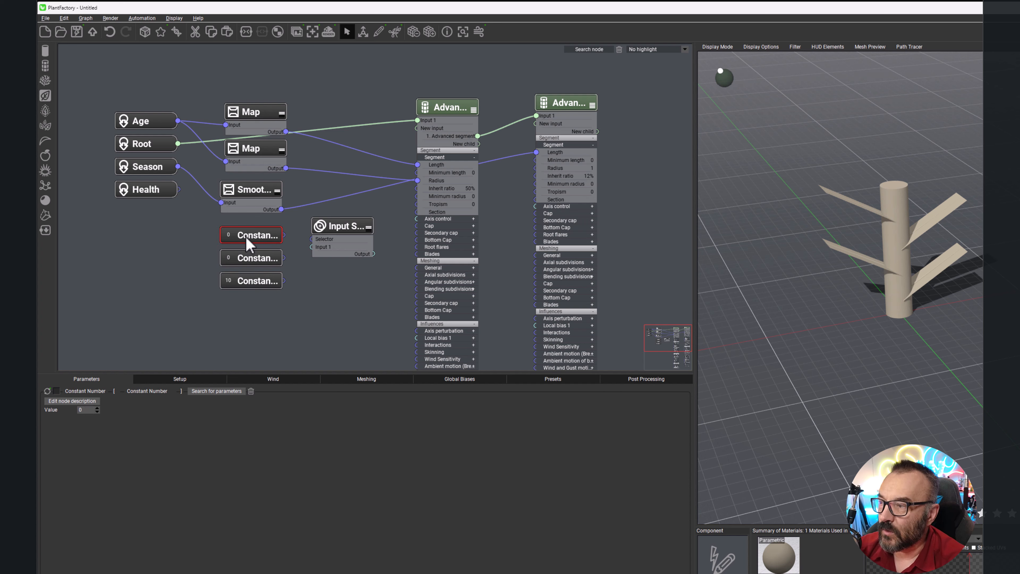
double_click(258, 237)
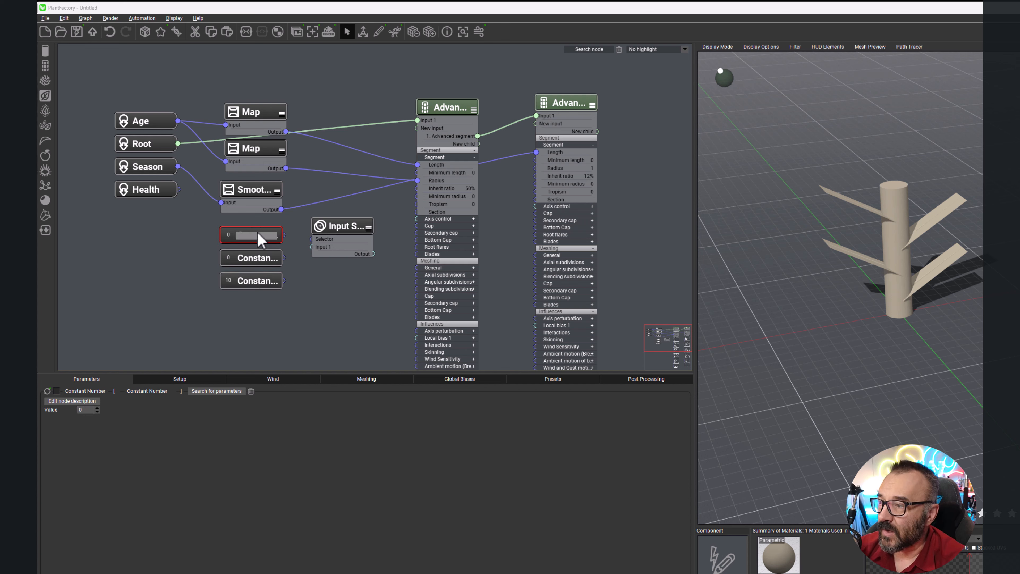
type("control")
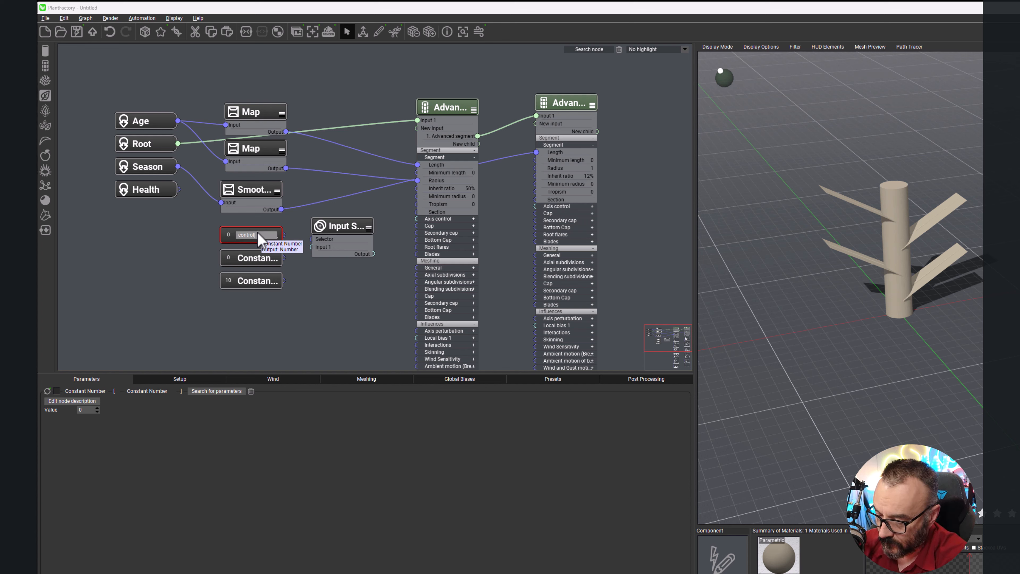
key("Return")
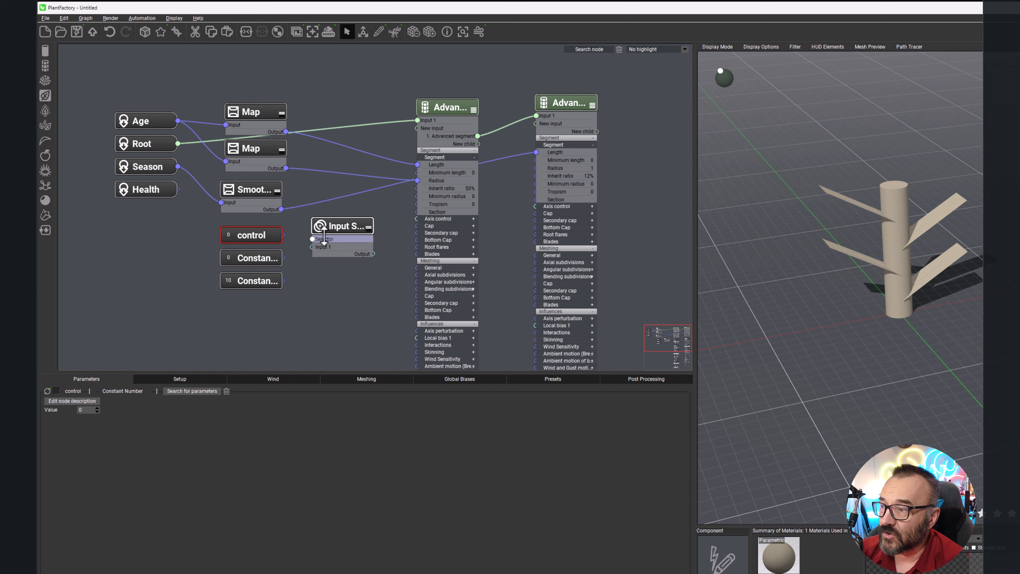
double_click(268, 242)
type("s")
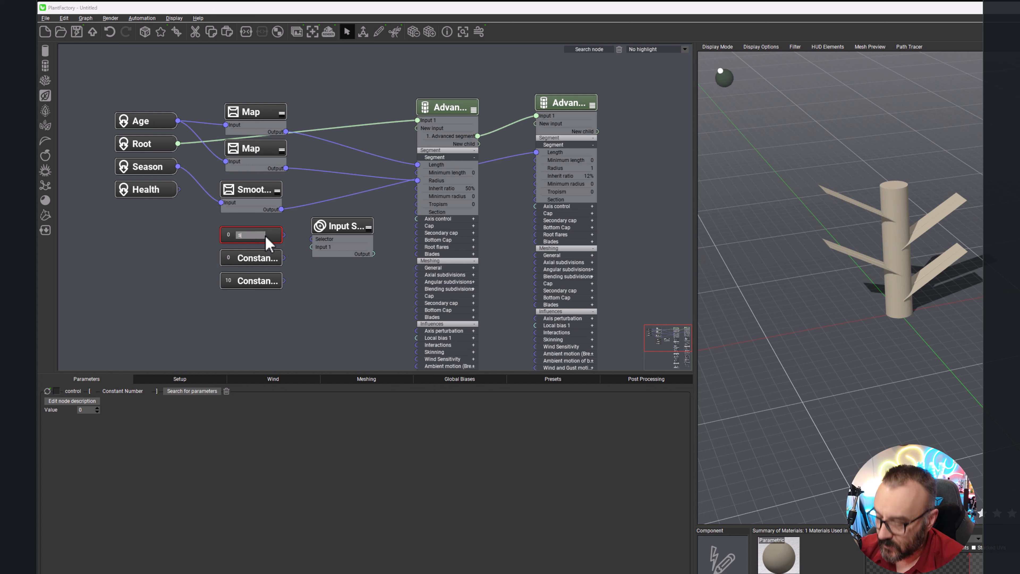
type("elector")
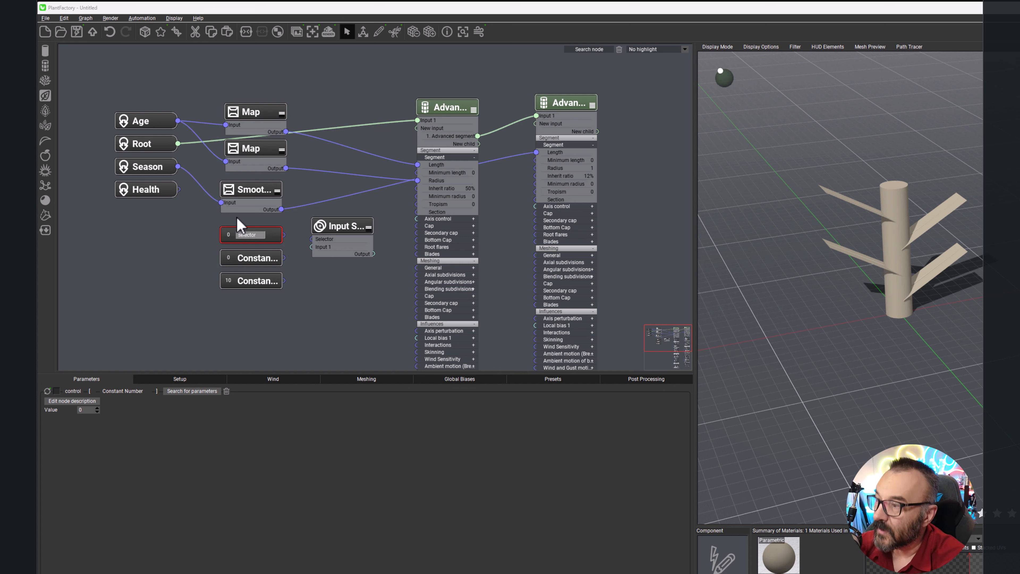
key("Return")
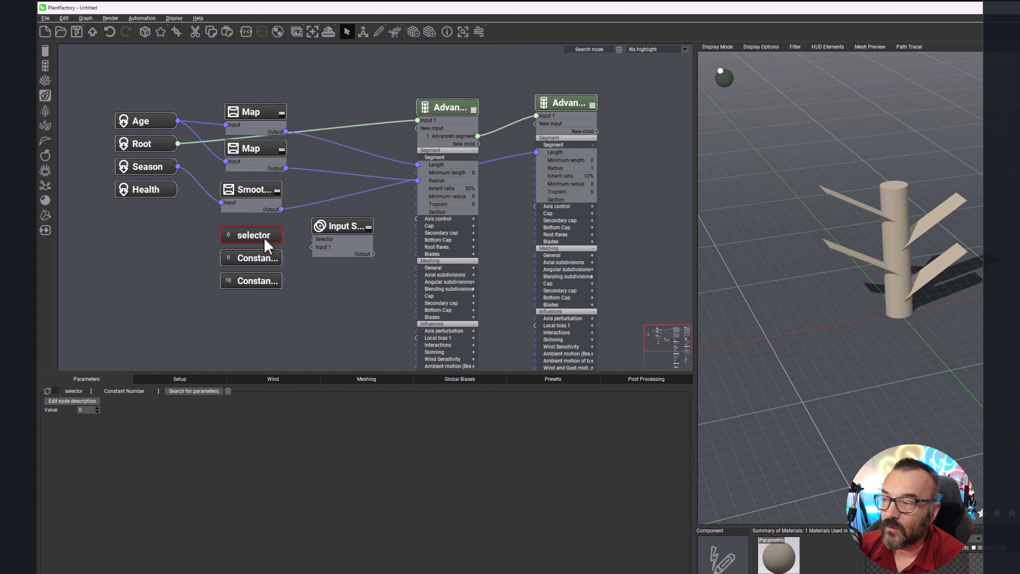
Connect the selector constant and the two other constants to the Input Selector's Selector, Input 1 and Input 2, and its Output to the child segment's Length.
left_click_drag(282, 235, 312, 239)
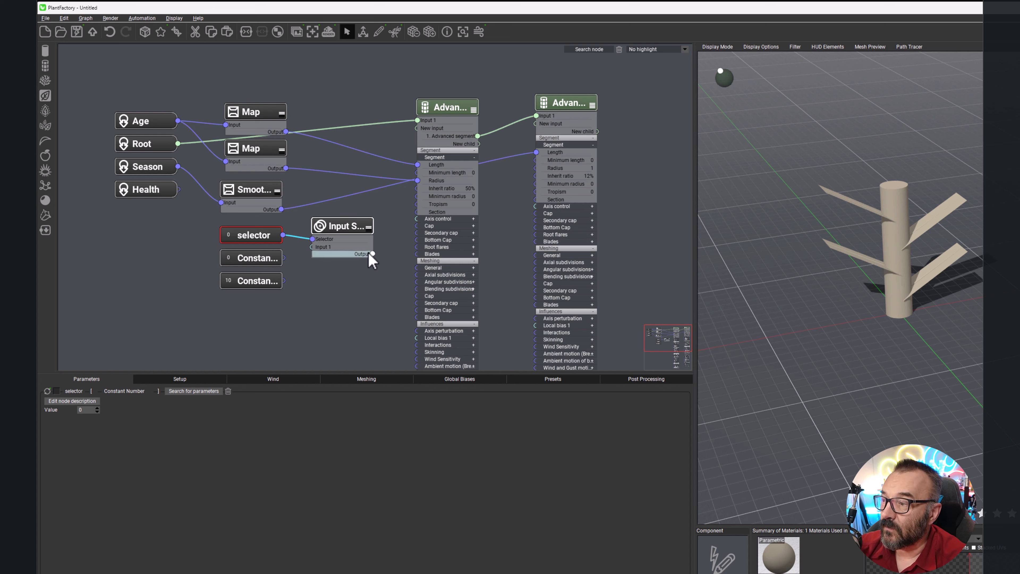
left_click_drag(281, 257, 313, 247)
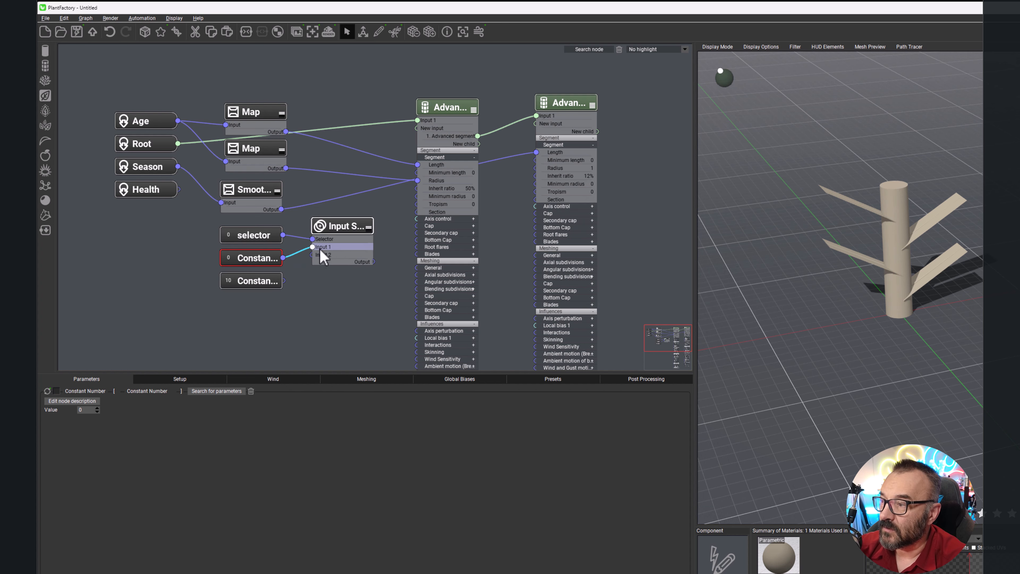
left_click(286, 280)
left_click_drag(283, 281, 312, 254)
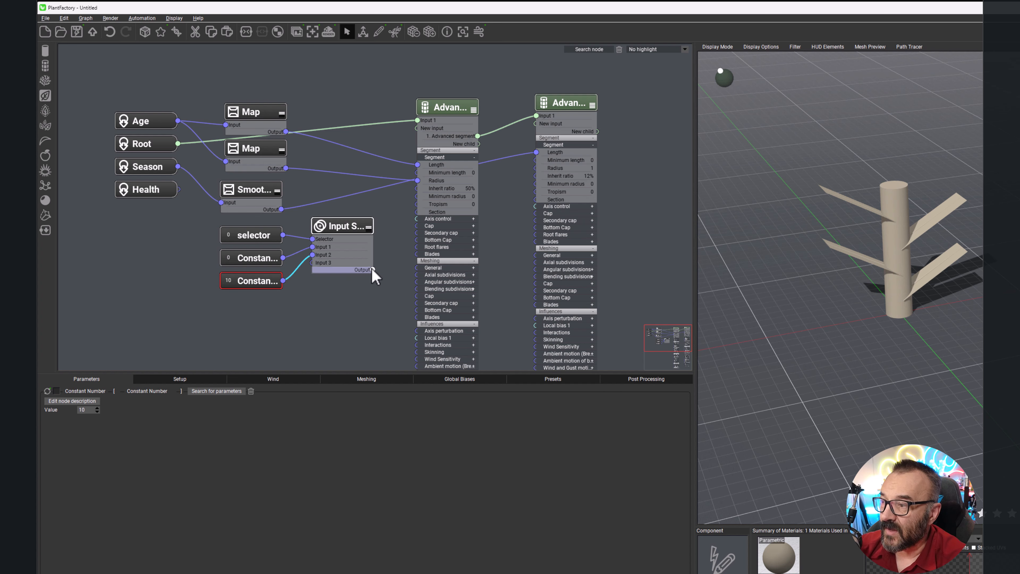
left_click_drag(372, 269, 536, 153)
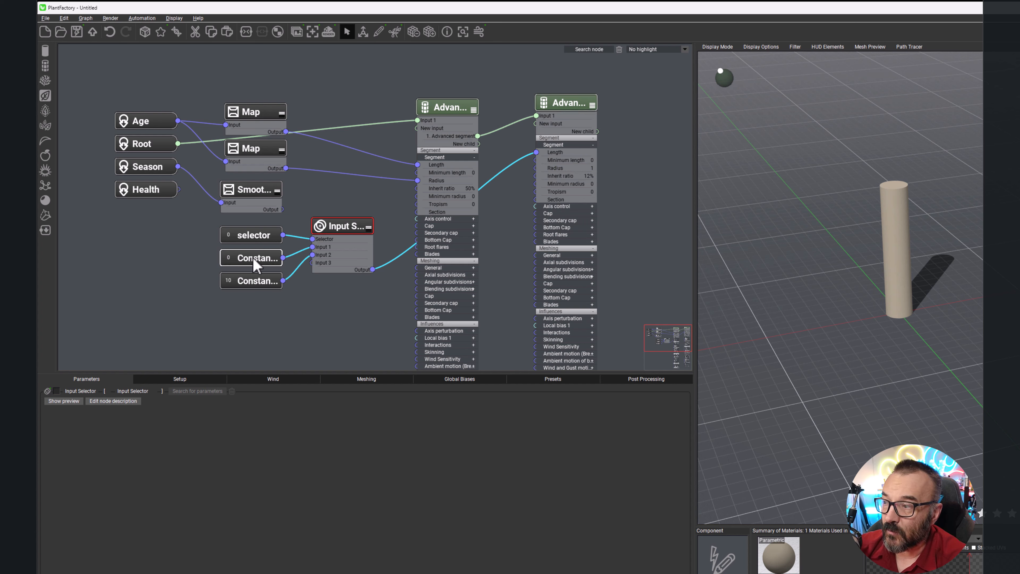
Test the Input 1 constant's effect on branch length by setting its value to 10 and back to 0.
left_click(256, 264)
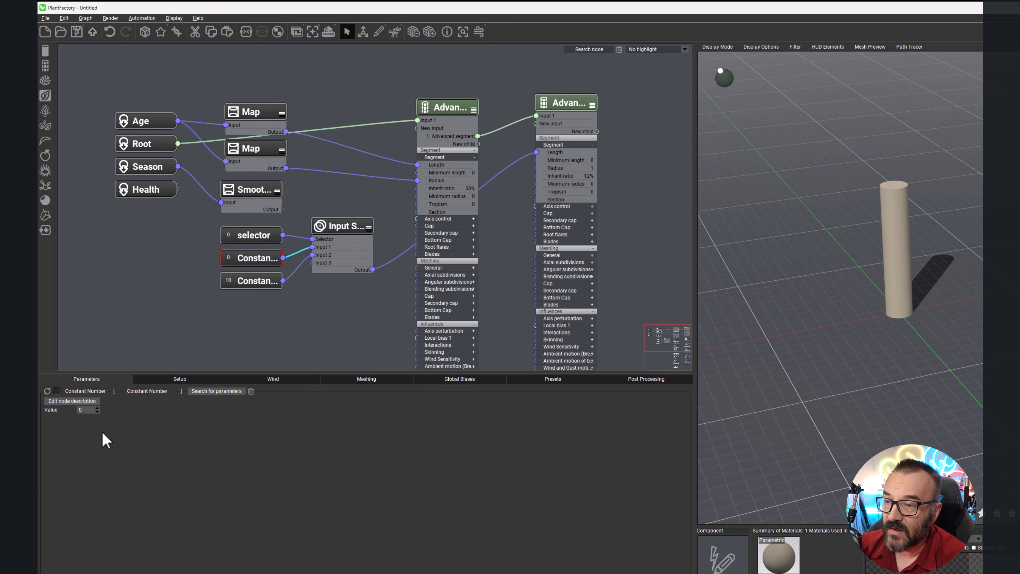
double_click(79, 410)
type("10")
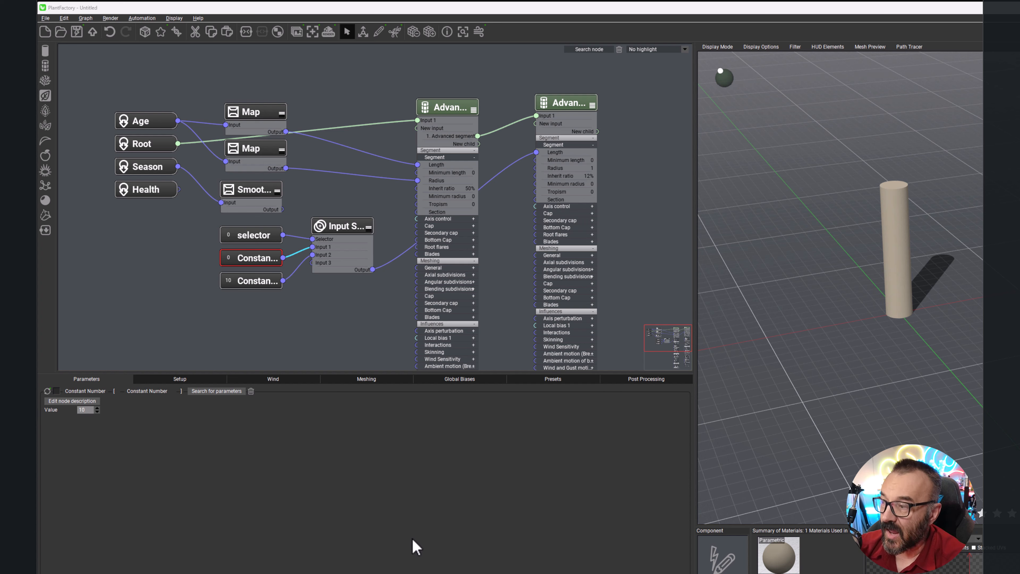
key("Return")
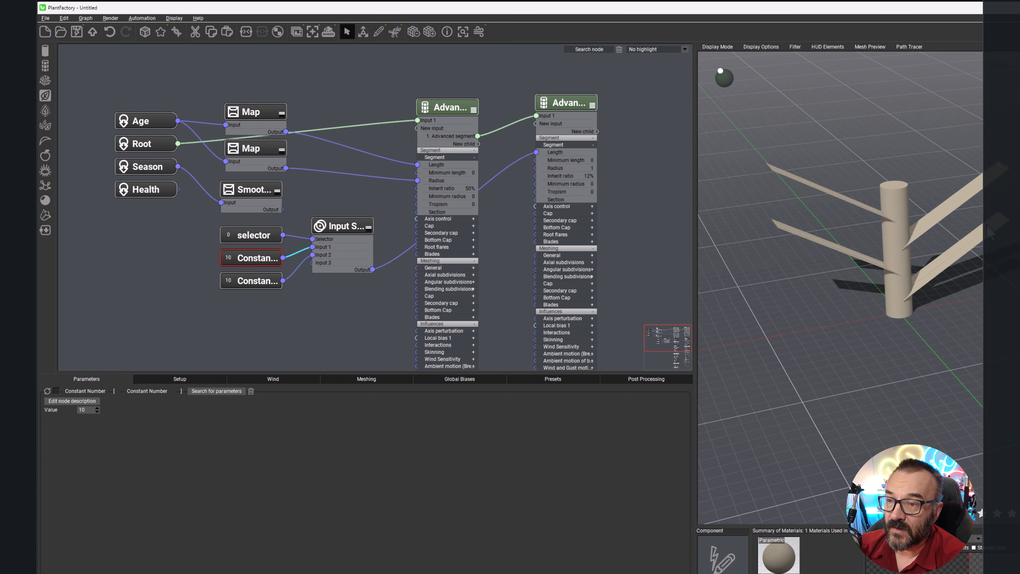
double_click(82, 410)
type("0")
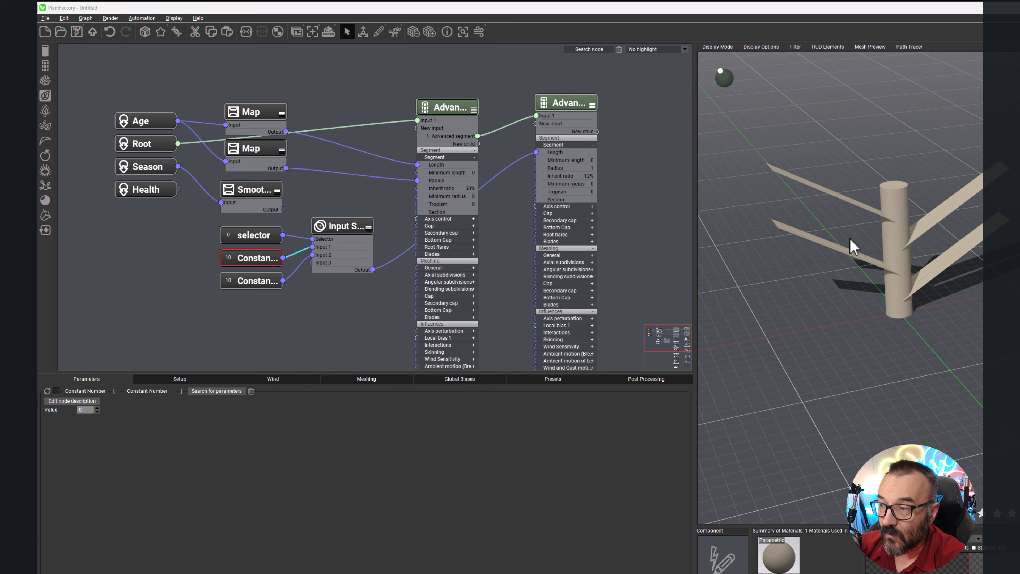
key("Return")
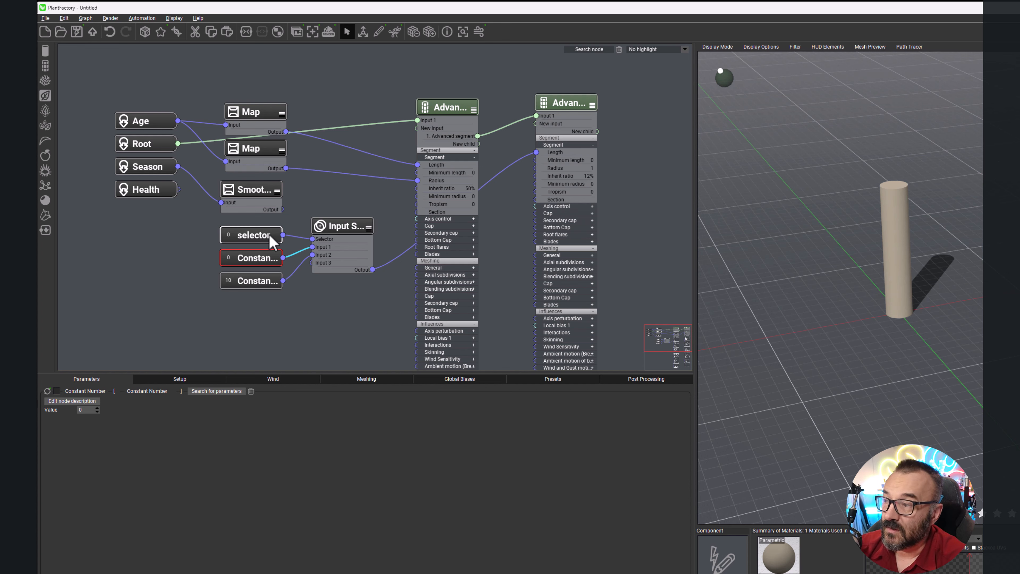
Test switching between the two inputs by setting the selector constant's value to 0.5 and finally 0.1.
left_click(272, 241)
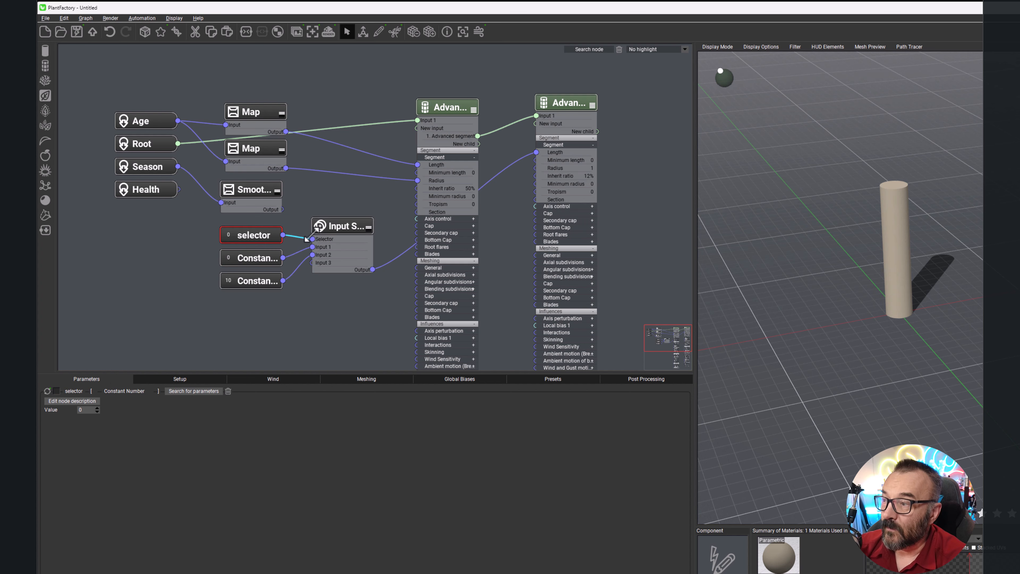
double_click(90, 410)
type("0.5")
key("Return")
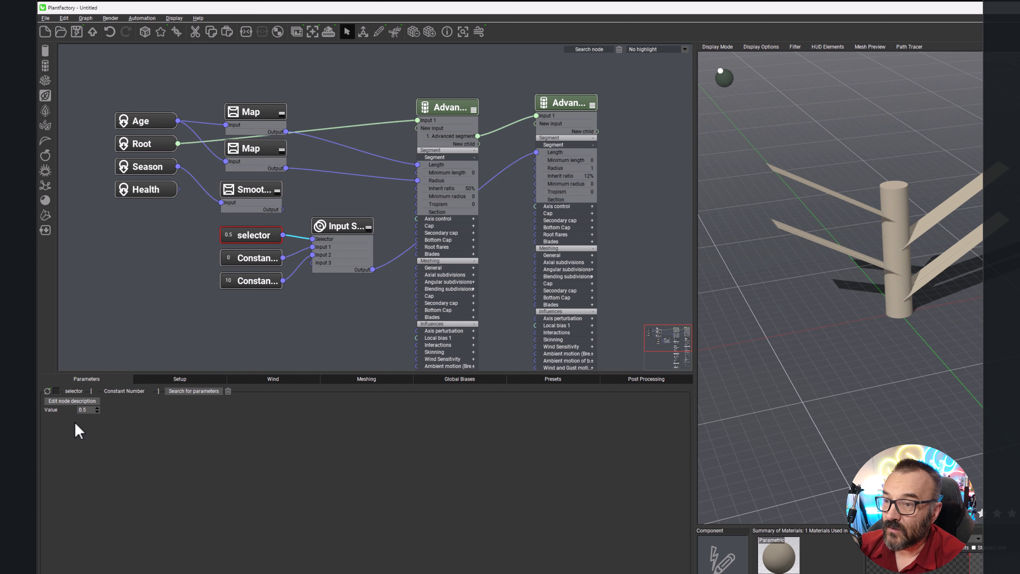
double_click(86, 410)
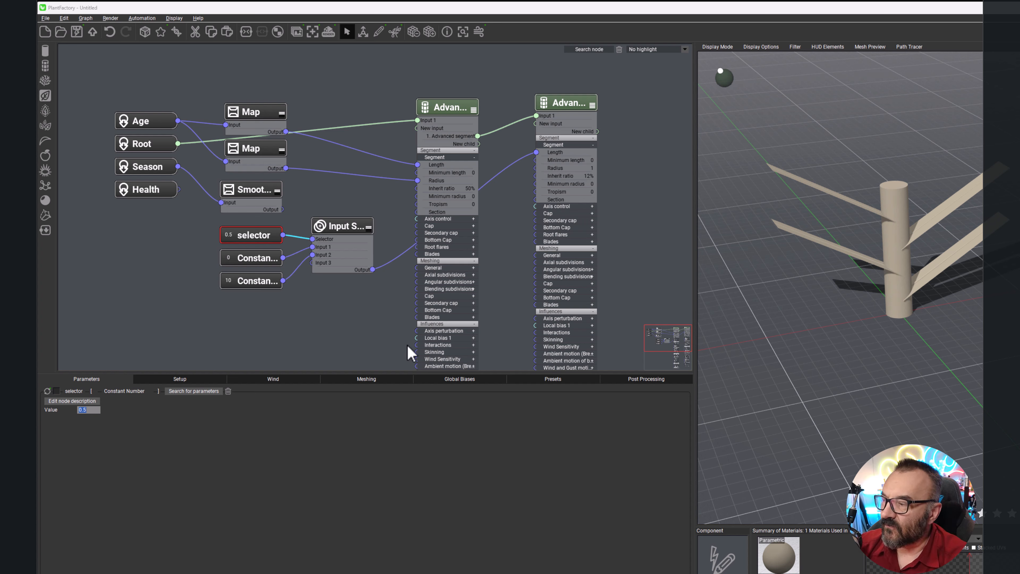
type("0.1")
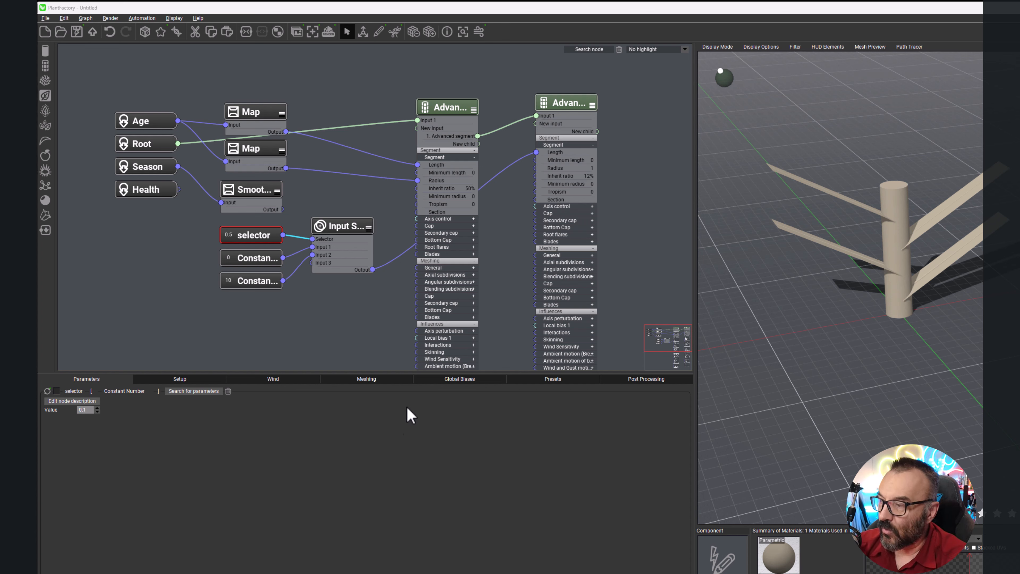
key("Return")
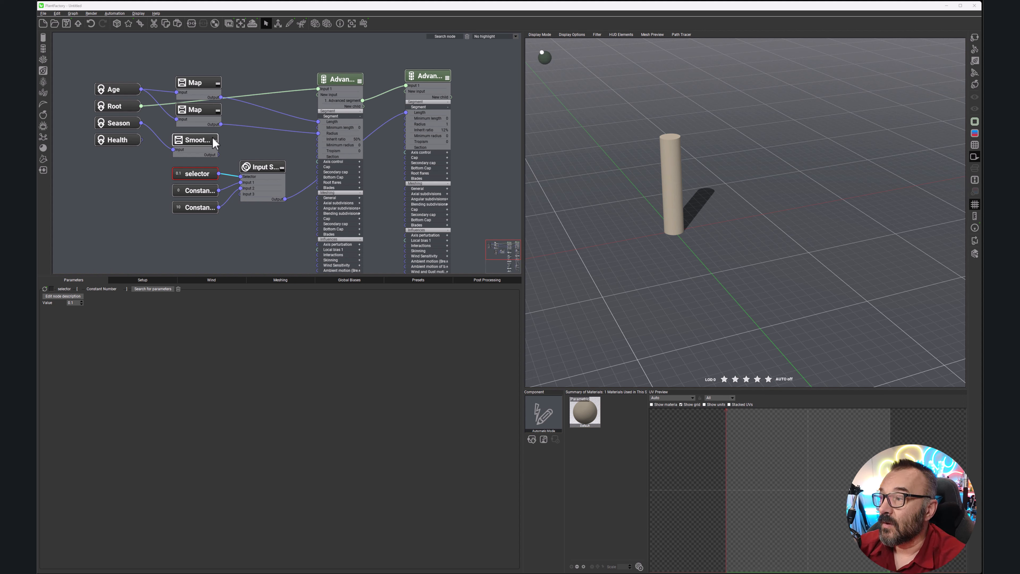
Connect the Smooth Map output to the Input Selector's Selector in place of the selector constant, and move that constant aside.
left_click(207, 147)
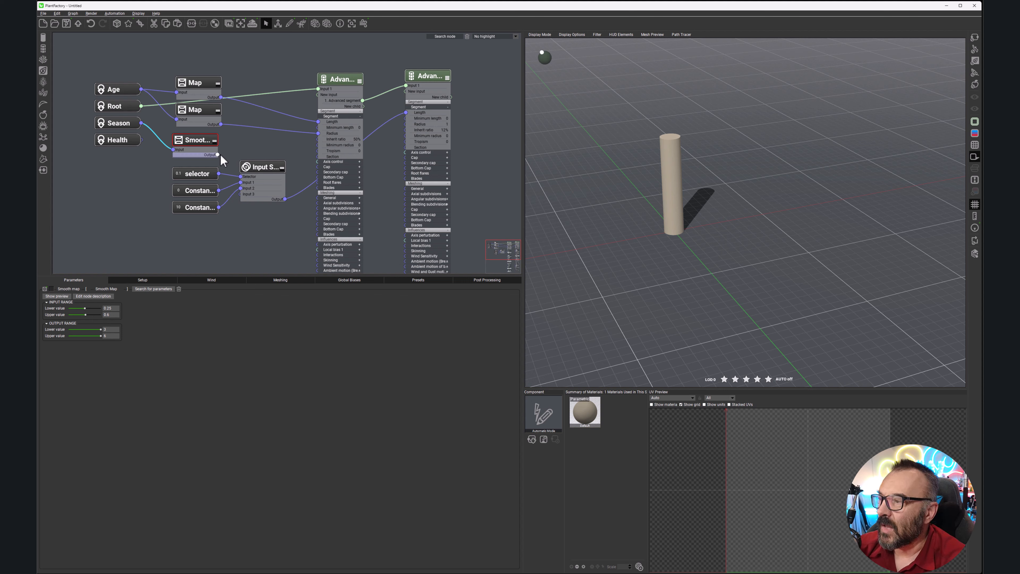
left_click_drag(217, 155, 189, 177)
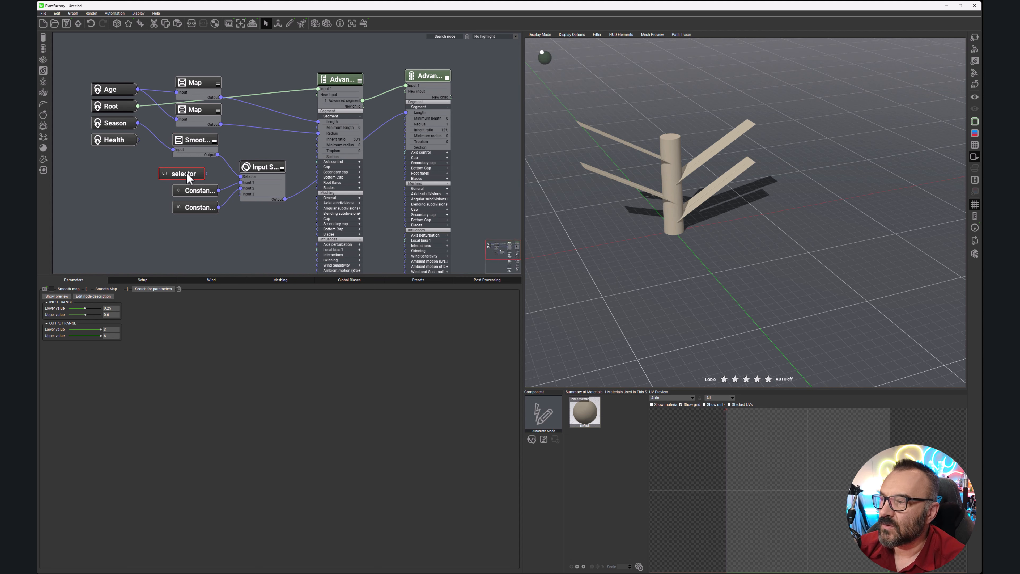
Test the Smooth Map's effect on the branches by lowering the plant's Season to 27%.
left_click(196, 140)
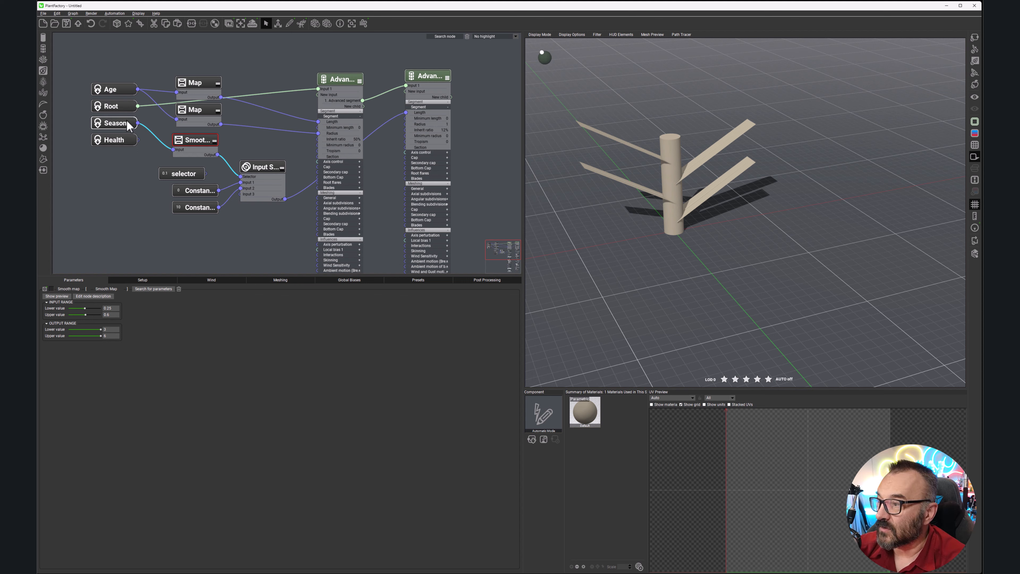
left_click(145, 280)
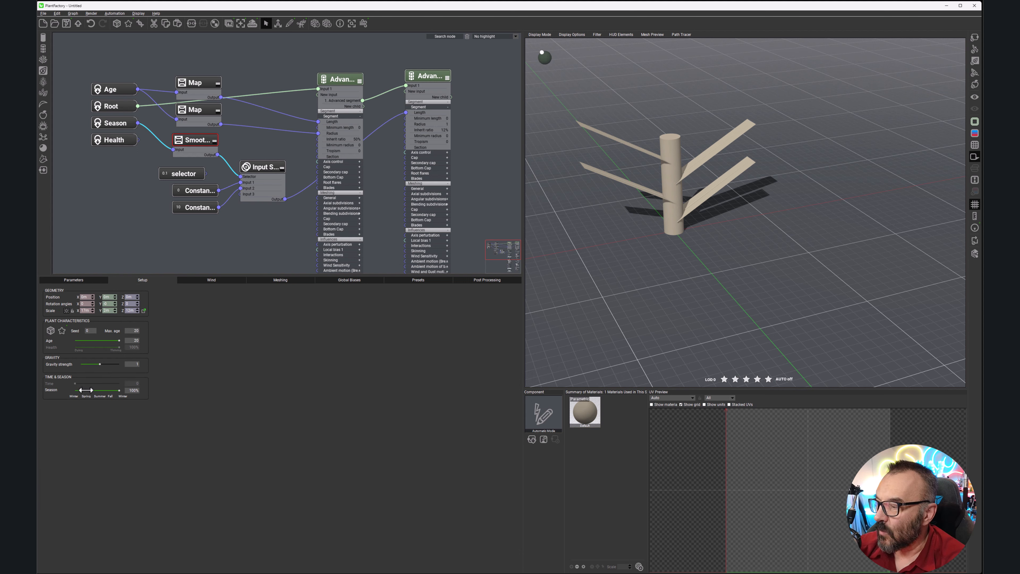
left_click_drag(116, 390, 84, 396)
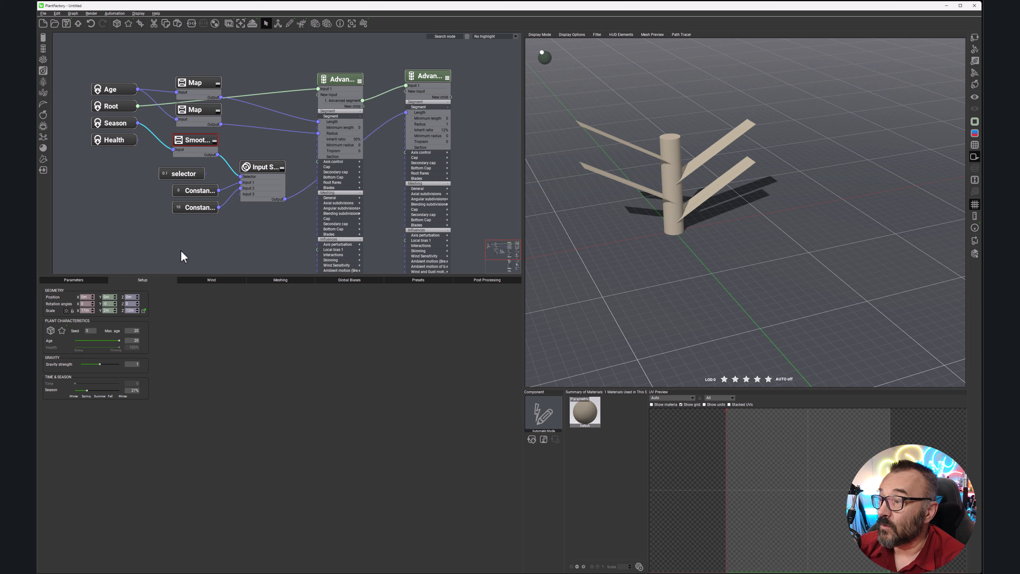
Set the lower value of the Smooth Map's input range to 0.17.
left_click(73, 280)
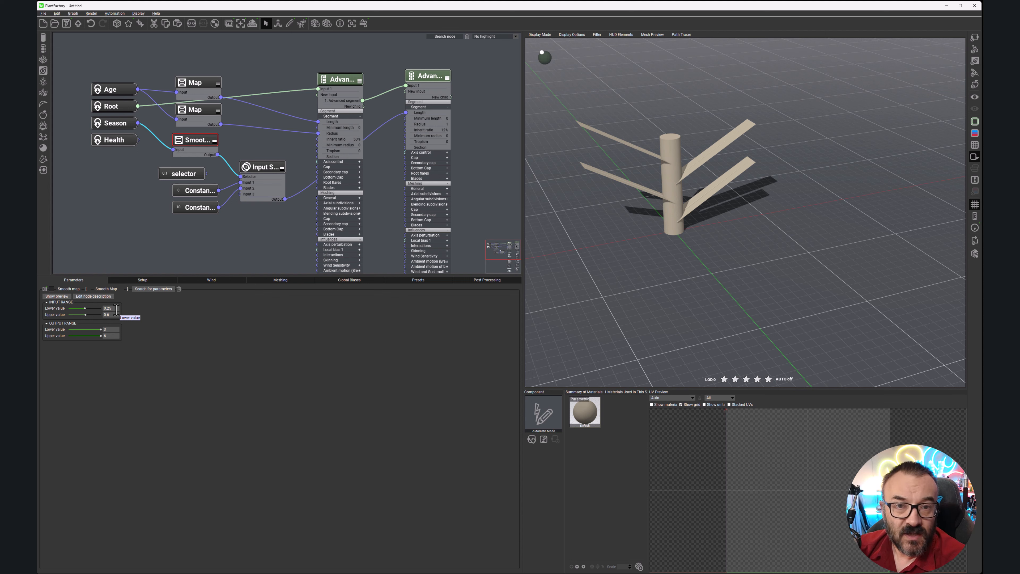
left_click_drag(116, 309, 64, 309)
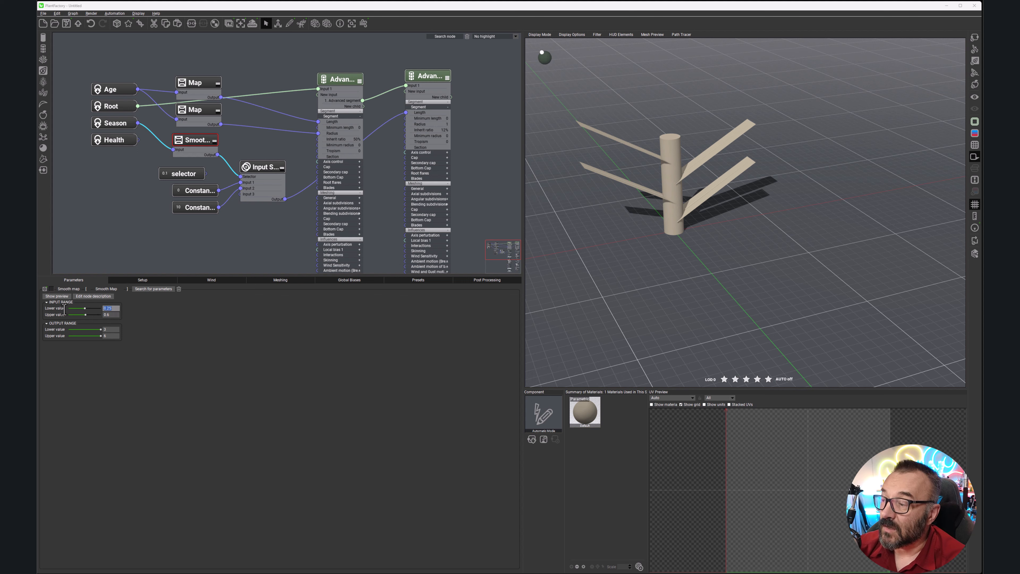
type("0.")
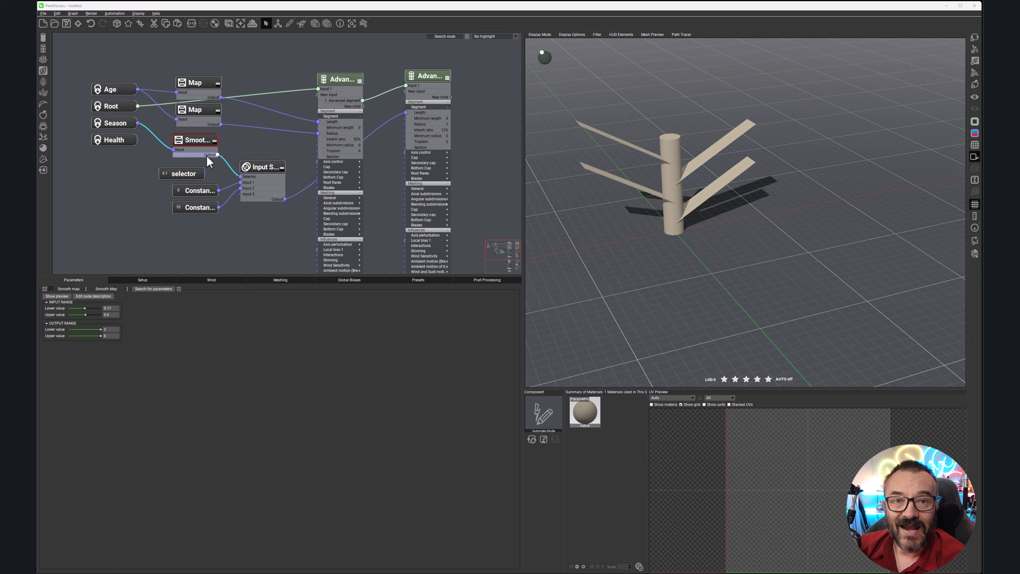
Add a Threshold filter node near the selector constant and connect Season to its Input.
right_click(266, 226)
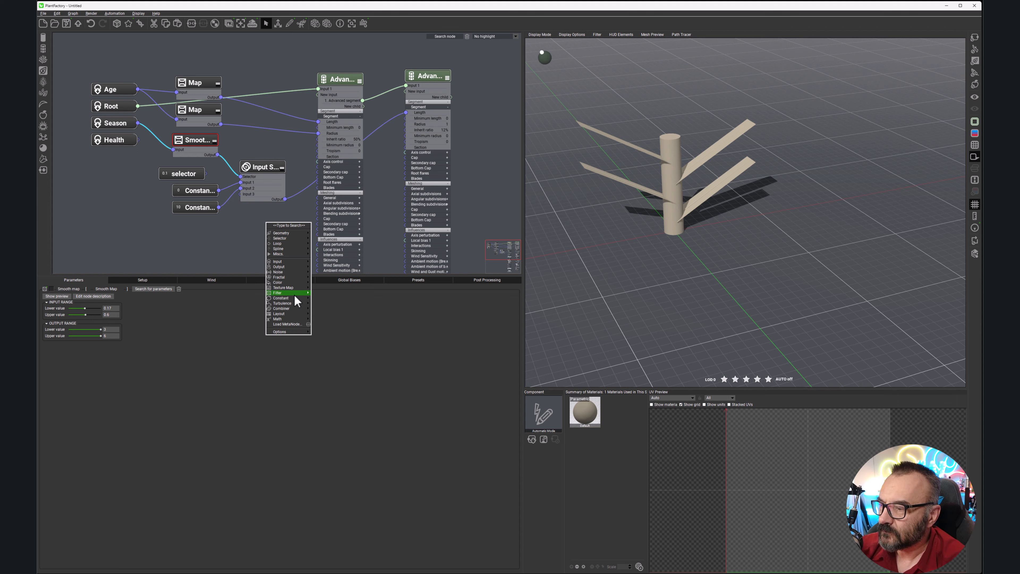
mouse_move(295, 293)
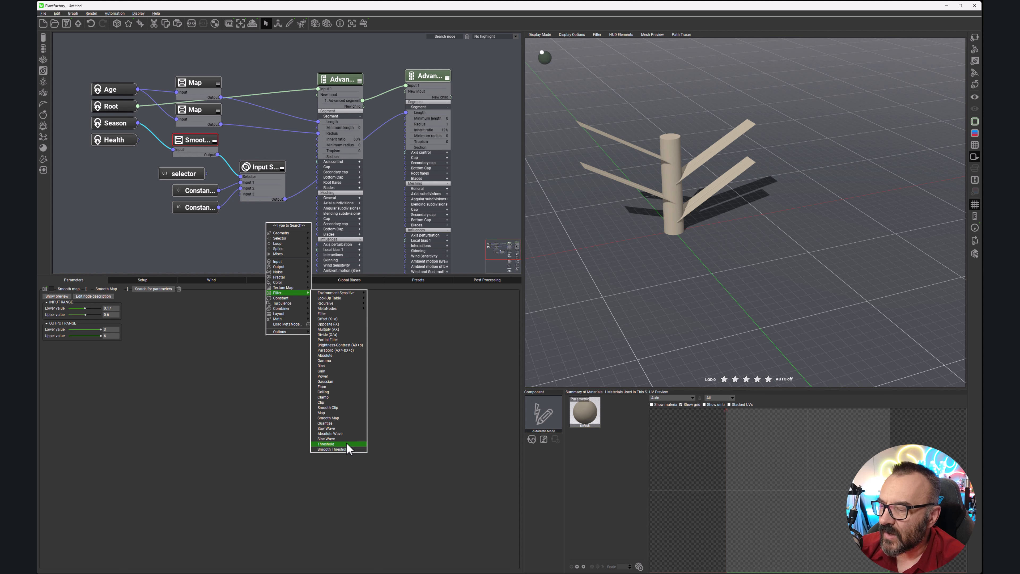
left_click(334, 443)
mouse_move(215, 225)
left_mouse_down()
mouse_move(151, 160)
mouse_move(105, 181)
left_mouse_up()
left_click_drag(88, 123, 111, 184)
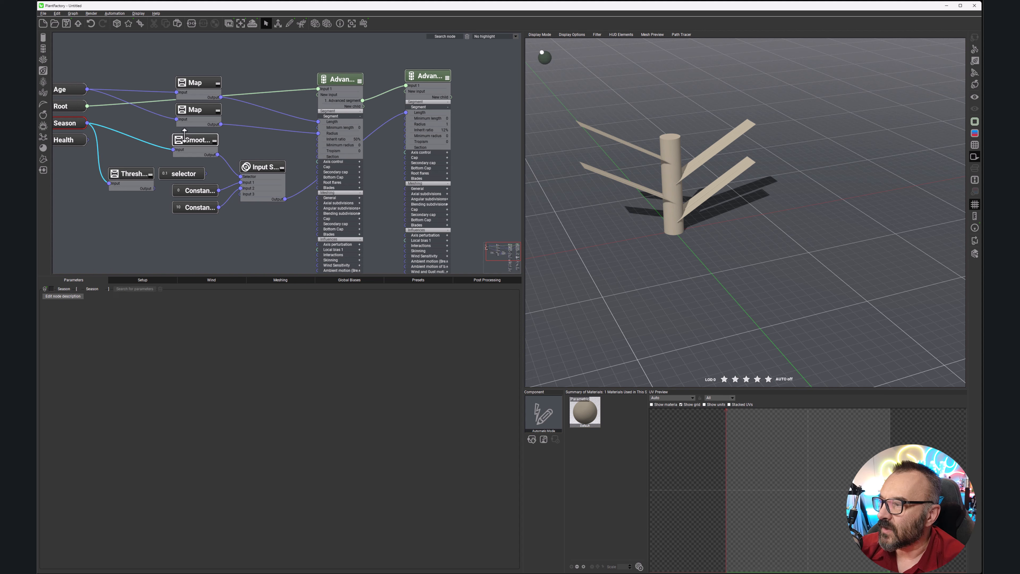
Disconnect the Smooth Map from Season and the Input Selector, and connect the Threshold output to the Selector in its place.
left_click(159, 147)
key("Delete")
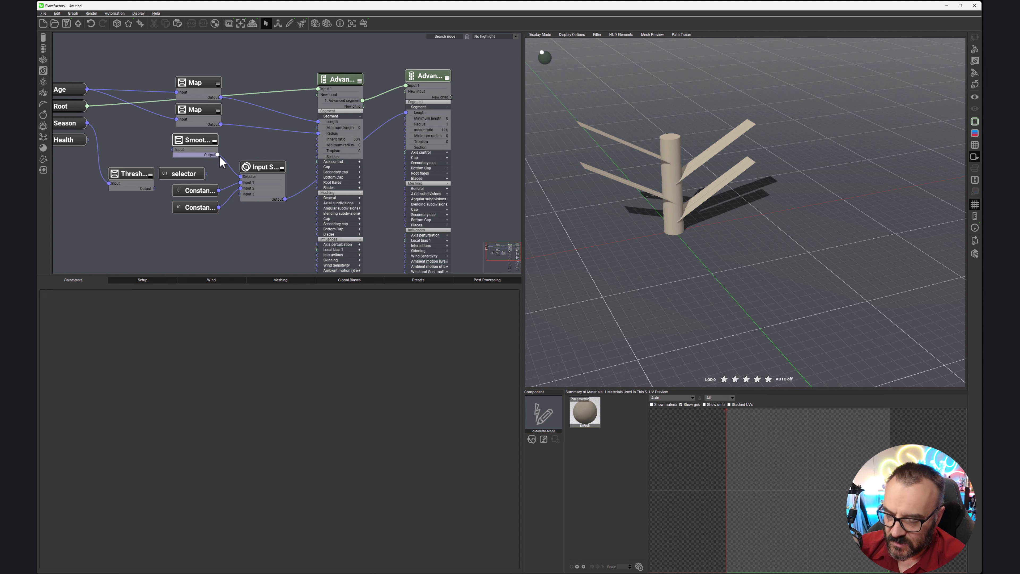
left_click(235, 163)
key("Delete")
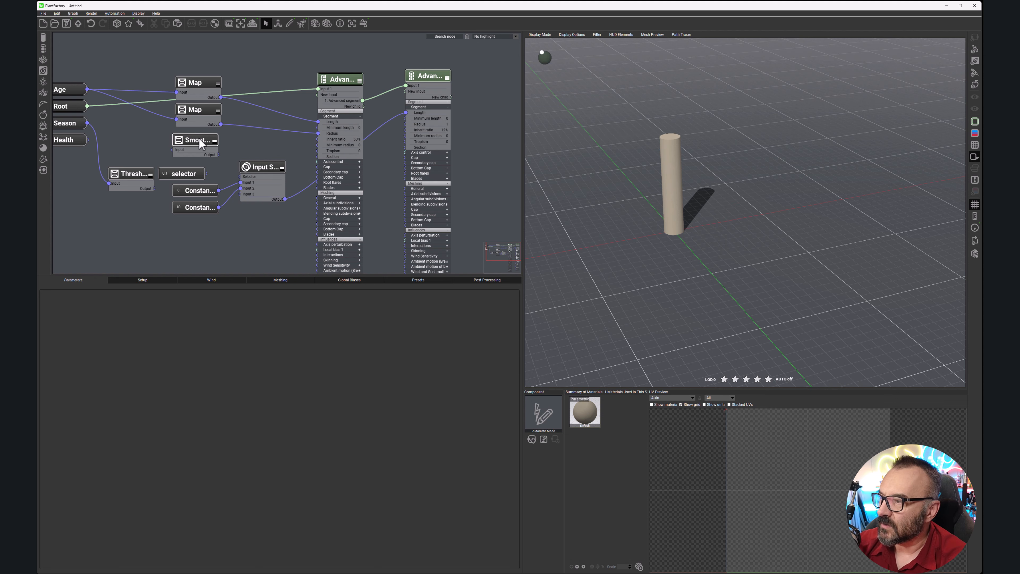
left_click_drag(188, 138, 175, 233)
left_click_drag(133, 168, 240, 176)
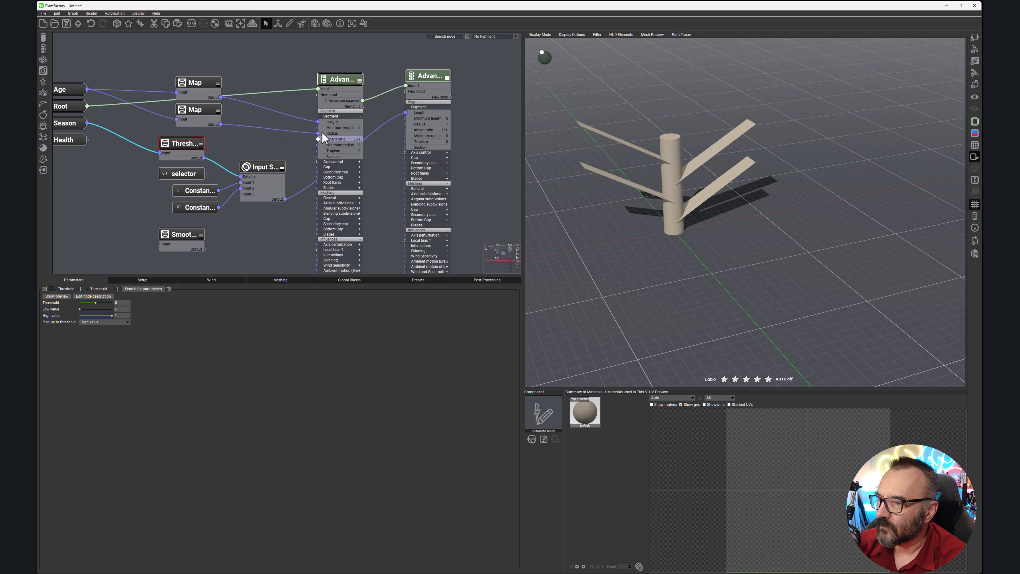
Set the Threshold node's threshold to 0.25 and its low value to 0.
left_click(121, 303)
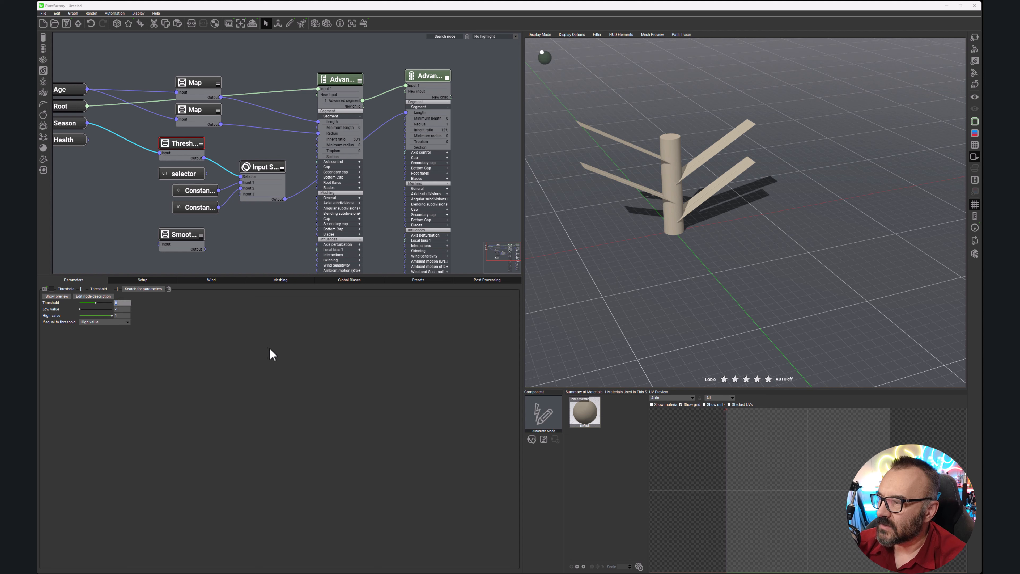
type("0.25")
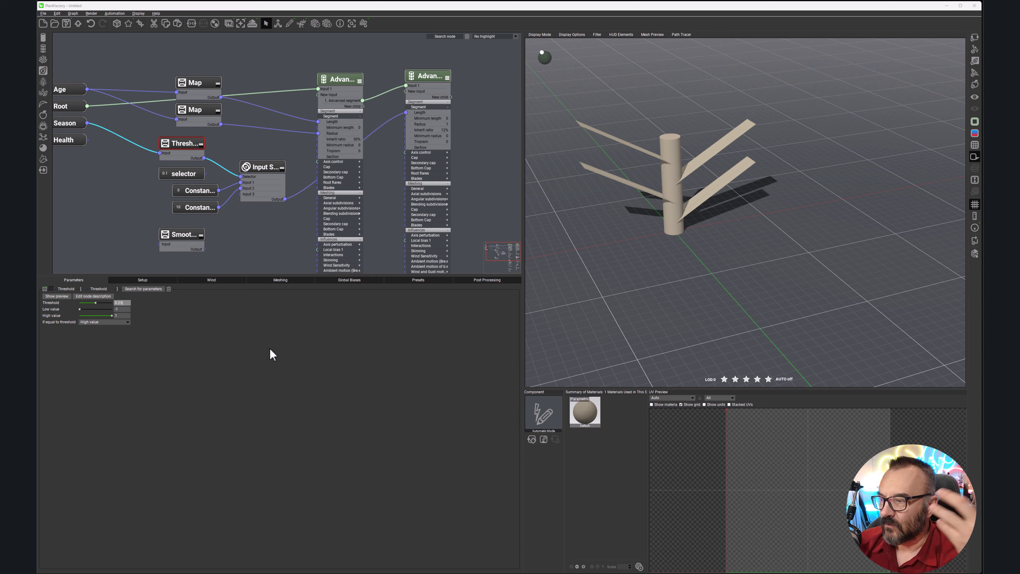
left_click(120, 309)
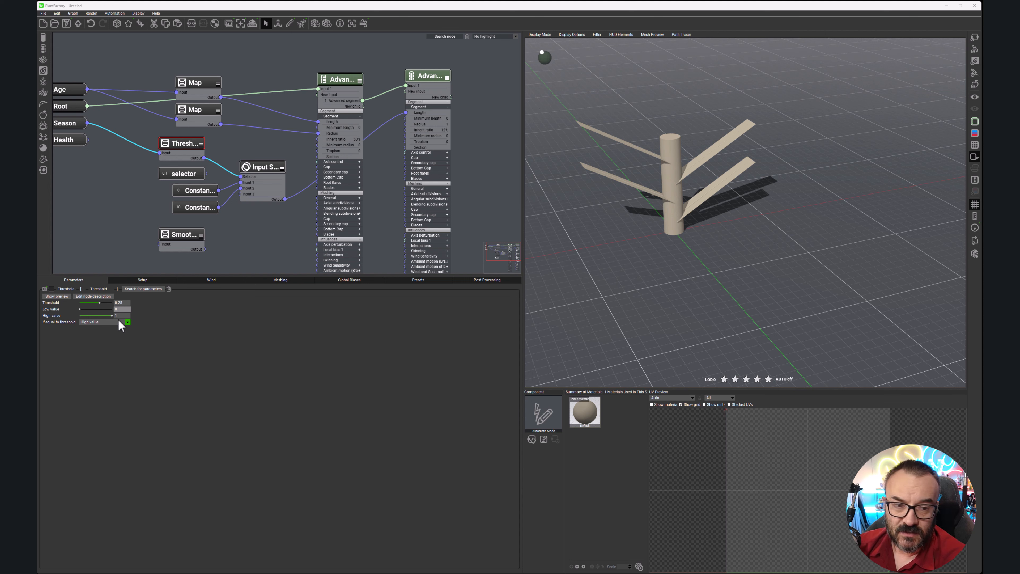
key("Return")
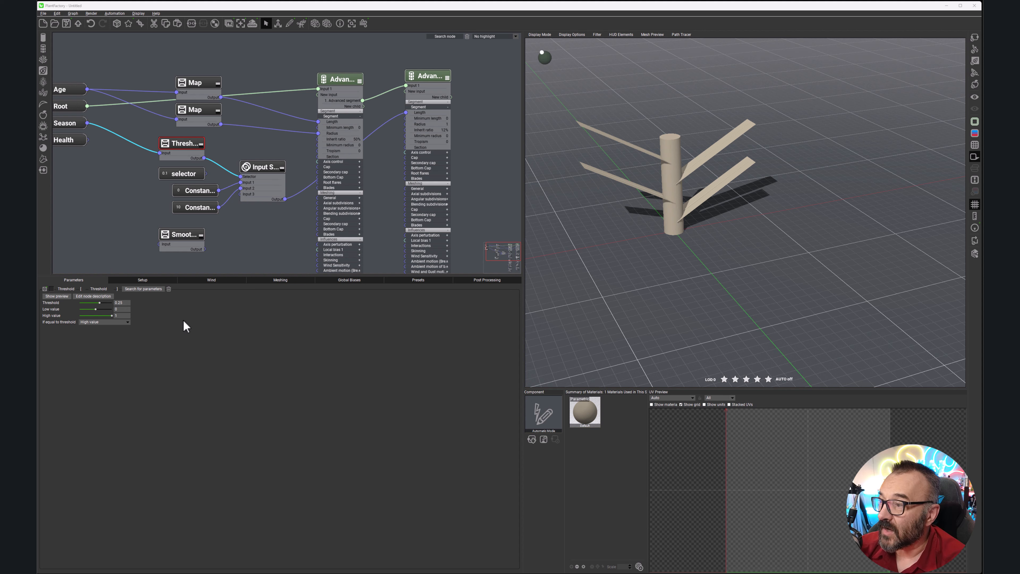
Test the Threshold switching by varying the plant's Season around spring, ending at 28%.
left_click(145, 280)
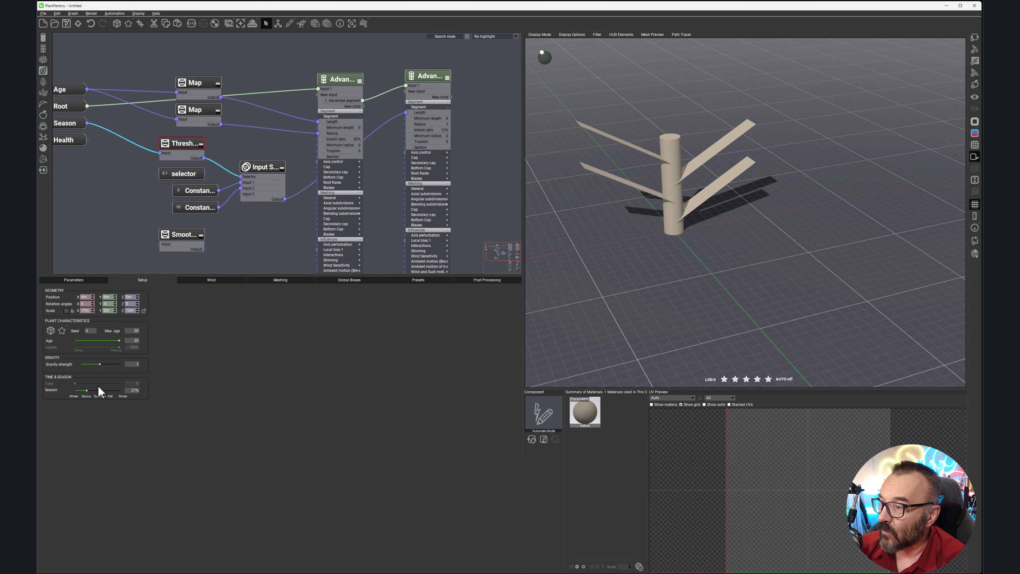
mouse_move(93, 390)
left_mouse_down()
mouse_move(129, 389)
mouse_move(87, 391)
left_mouse_up()
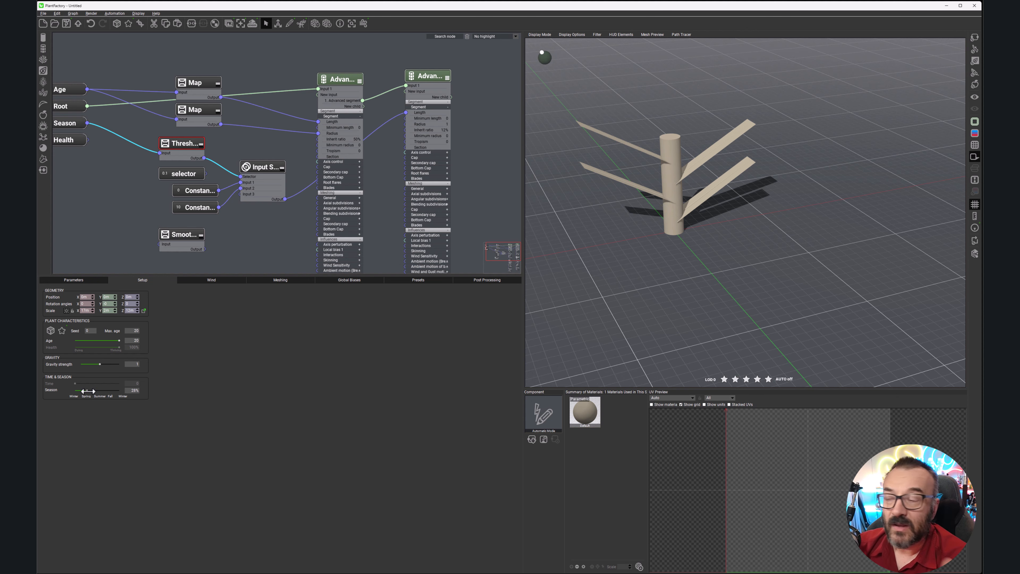
Connect Season to the Smooth Map and the Smooth Map output to the Input Selector's Input 2, replacing the 10 constant.
middle_click_drag(258, 249, 299, 237)
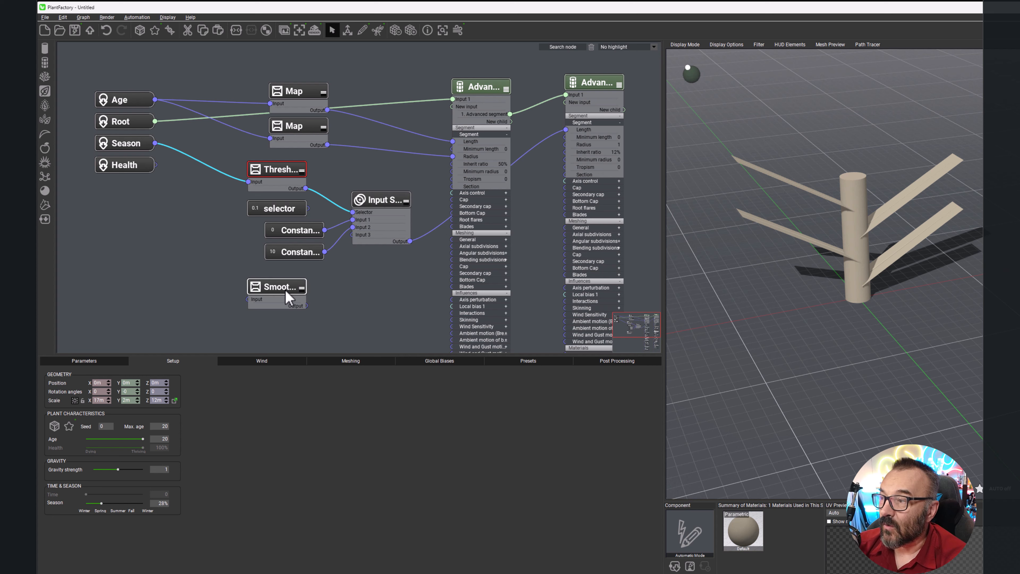
left_click(289, 297)
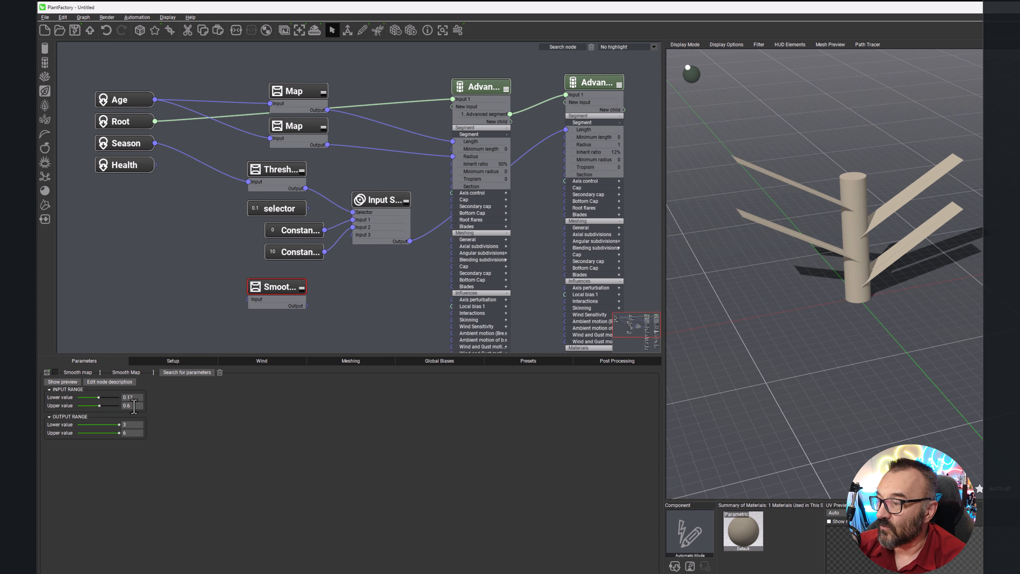
left_click_drag(156, 143, 352, 235)
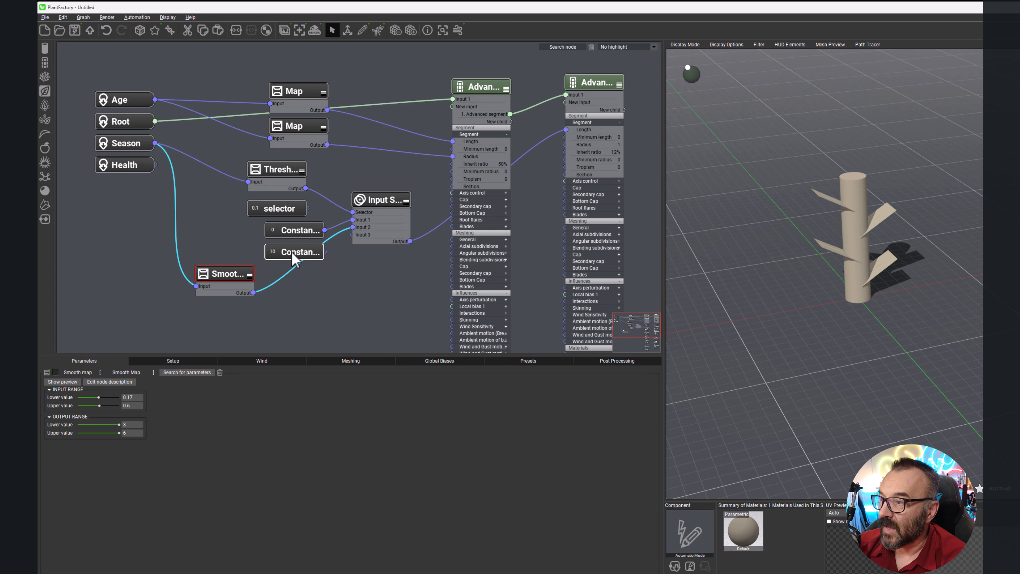
Move the unused selector and 10 constants aside, and place the 0 constant and Smooth Map together beside the Input Selector.
left_click_drag(292, 253, 353, 324)
left_click_drag(232, 279, 286, 261)
left_click_drag(284, 215, 366, 309)
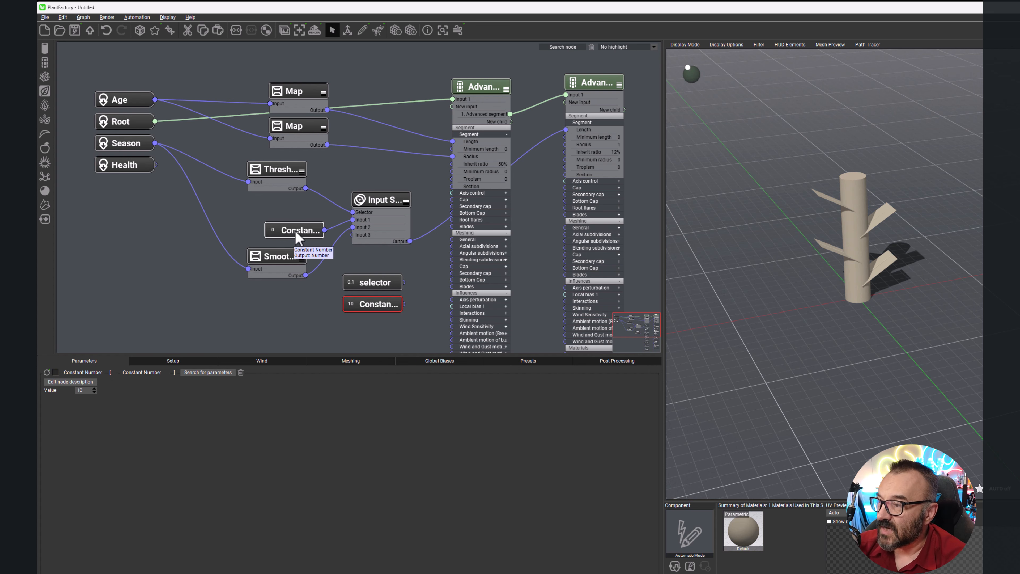
left_click_drag(295, 231, 274, 218)
left_click_drag(282, 260, 277, 242)
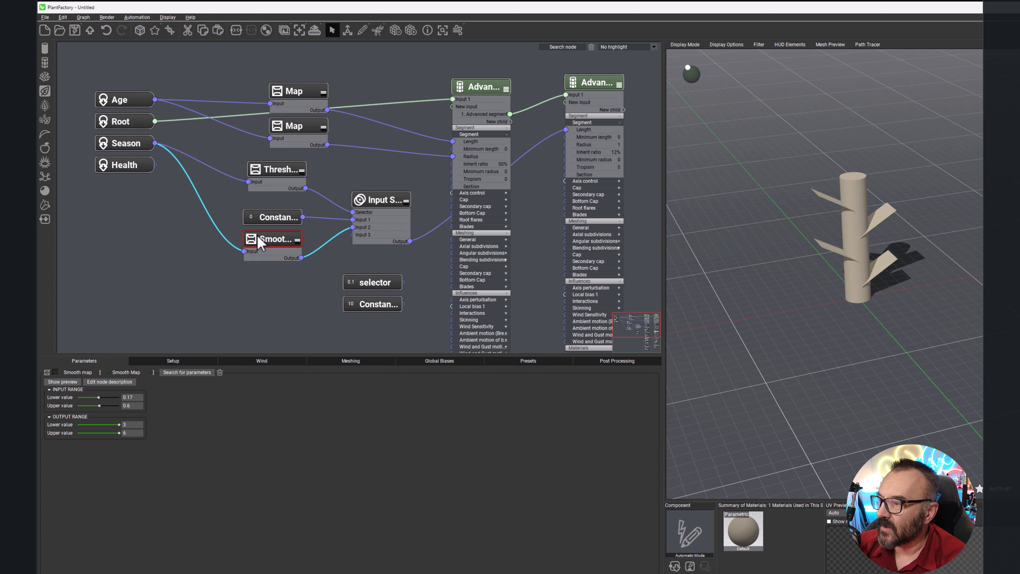
Test the seasonal branch growth by varying the plant's Season, ending at 46%.
left_click(172, 361)
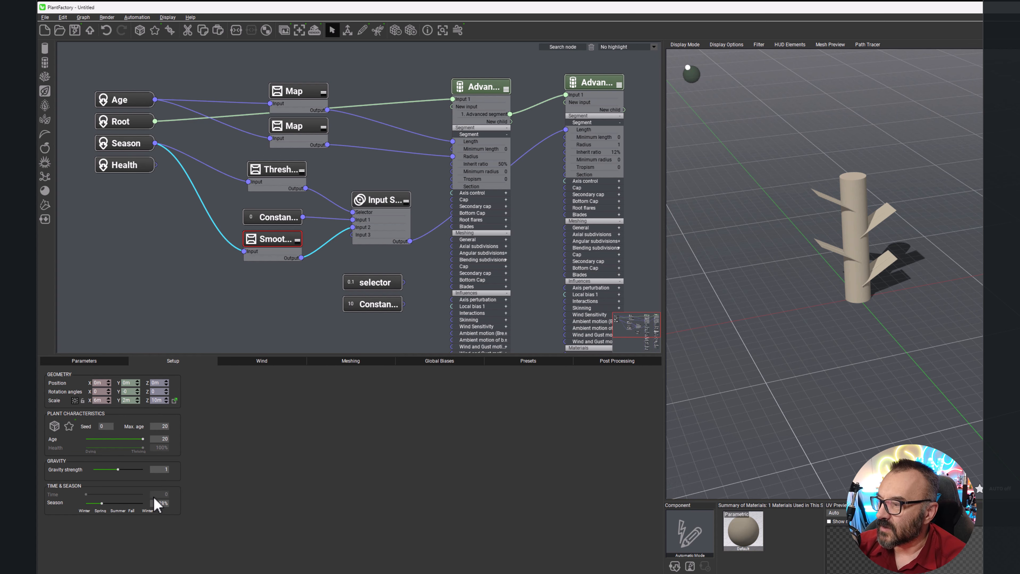
left_click_drag(144, 505, 111, 505)
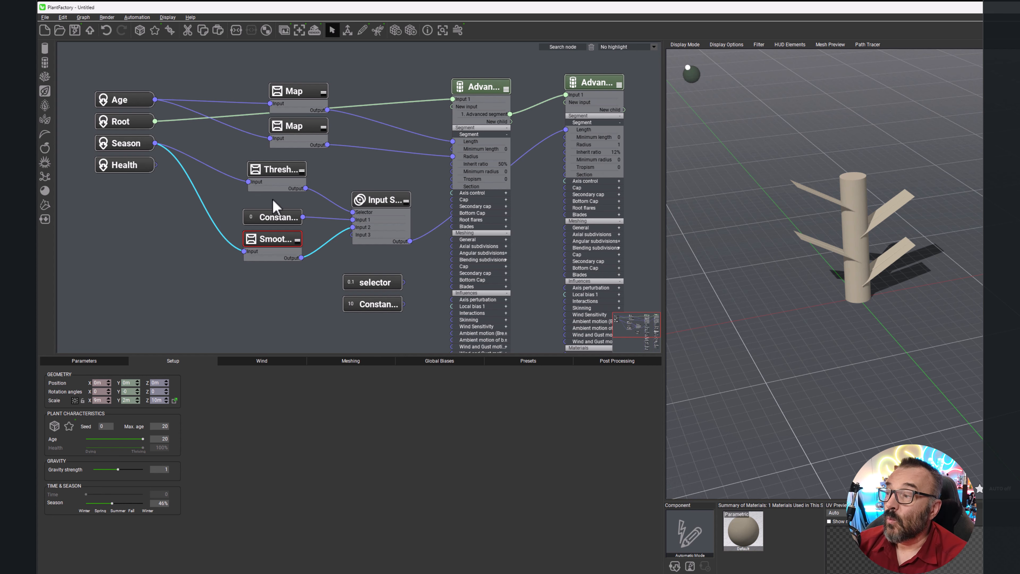
Align the 0 constant beneath the Threshold node and show the Smooth Map's parameters.
left_click(279, 217)
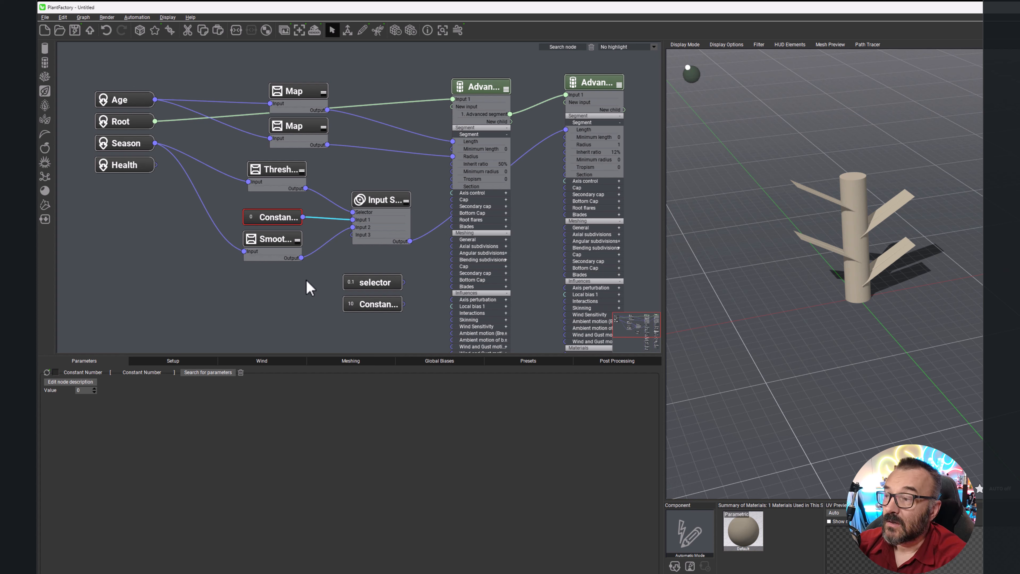
mouse_move(270, 217)
left_mouse_down()
mouse_move(274, 206)
mouse_move(278, 241)
mouse_move(289, 243)
mouse_move(278, 243)
left_mouse_up()
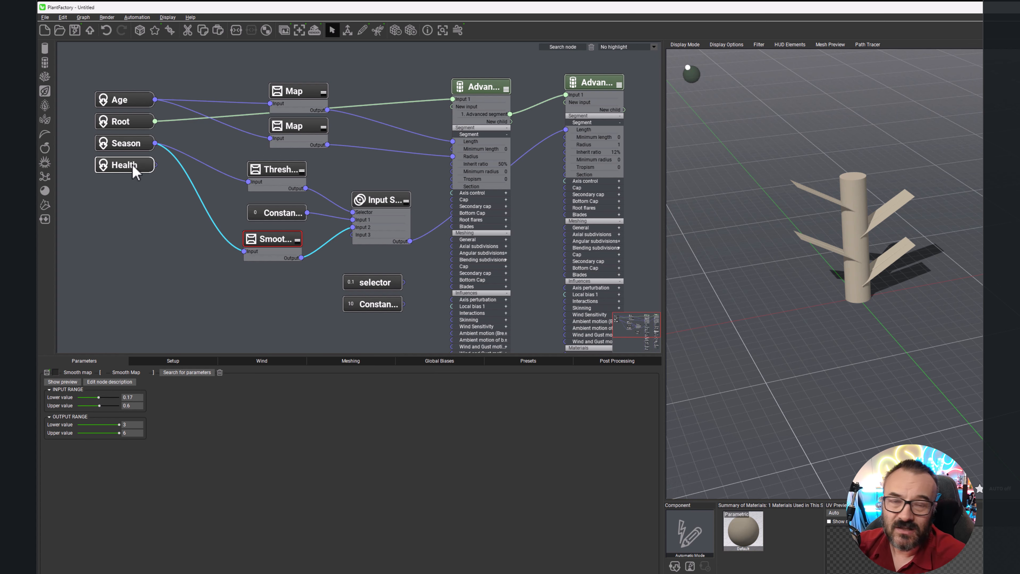
Add another Health input node below the existing one and delete the duplicate.
right_click(131, 205)
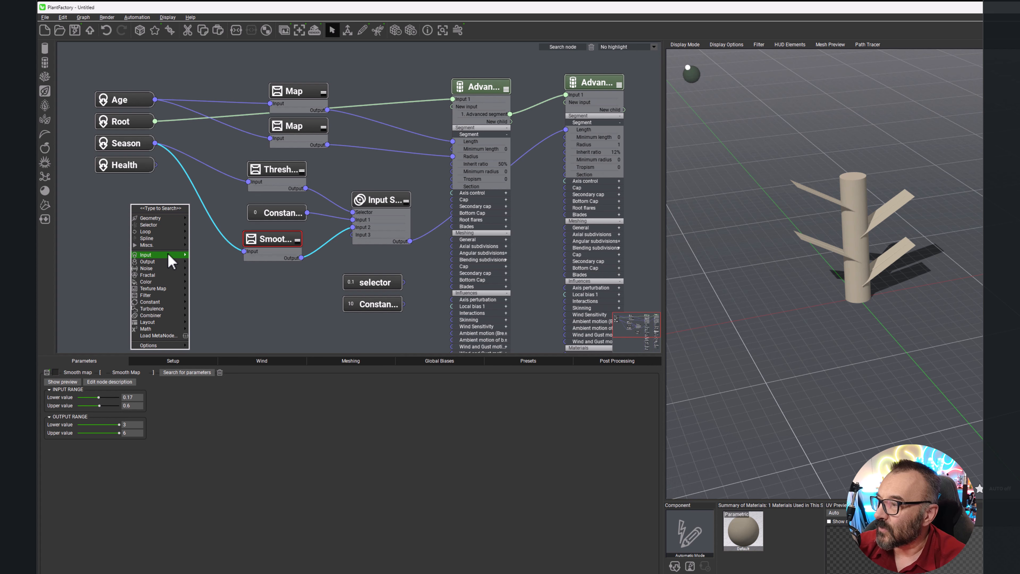
mouse_move(168, 254)
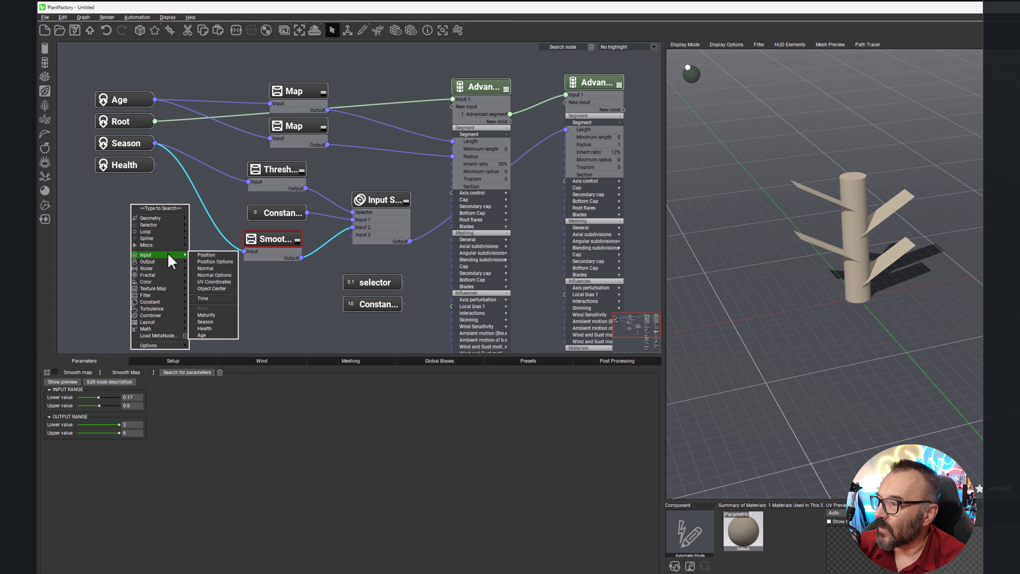
left_click(212, 328)
left_click(134, 164)
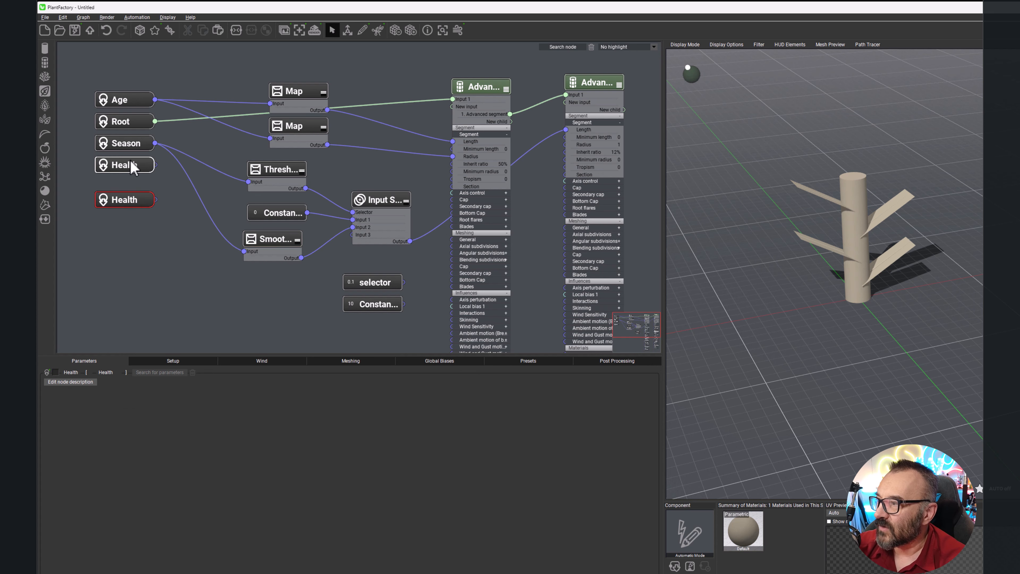
left_click(133, 204)
key("Delete")
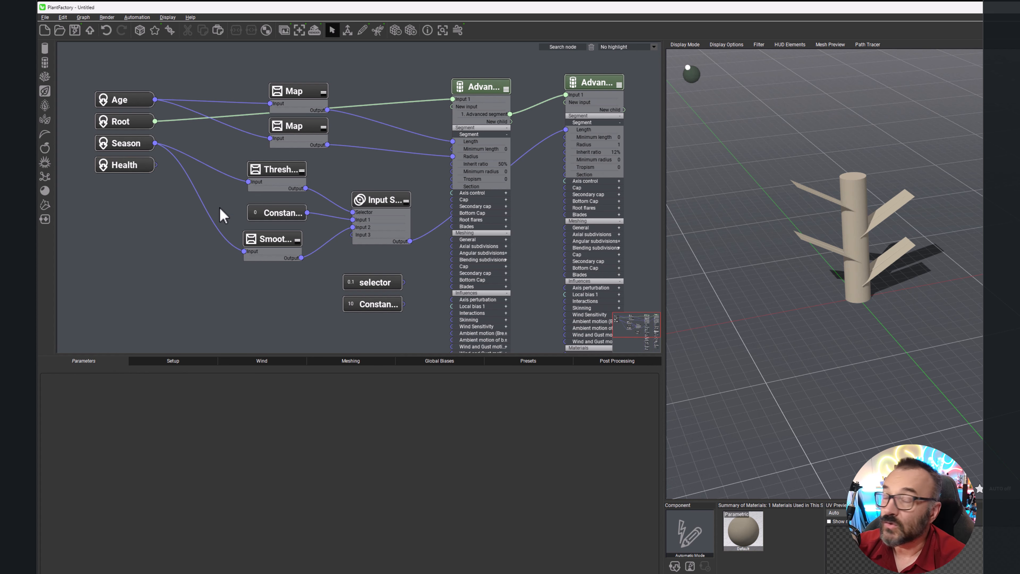
Add a second Smooth Map below the existing one and connect the Health input to it.
left_click(144, 168)
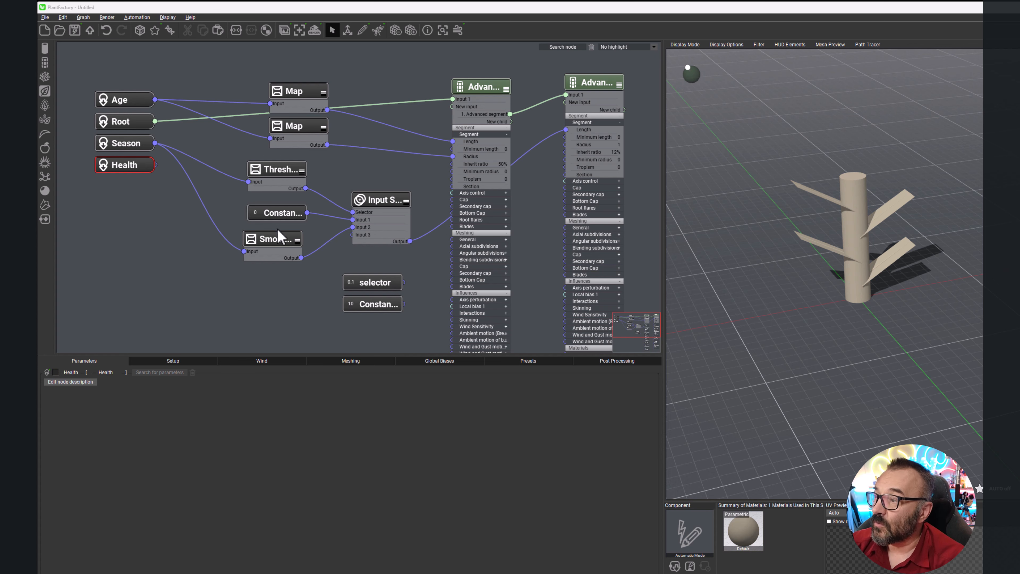
left_click(280, 238)
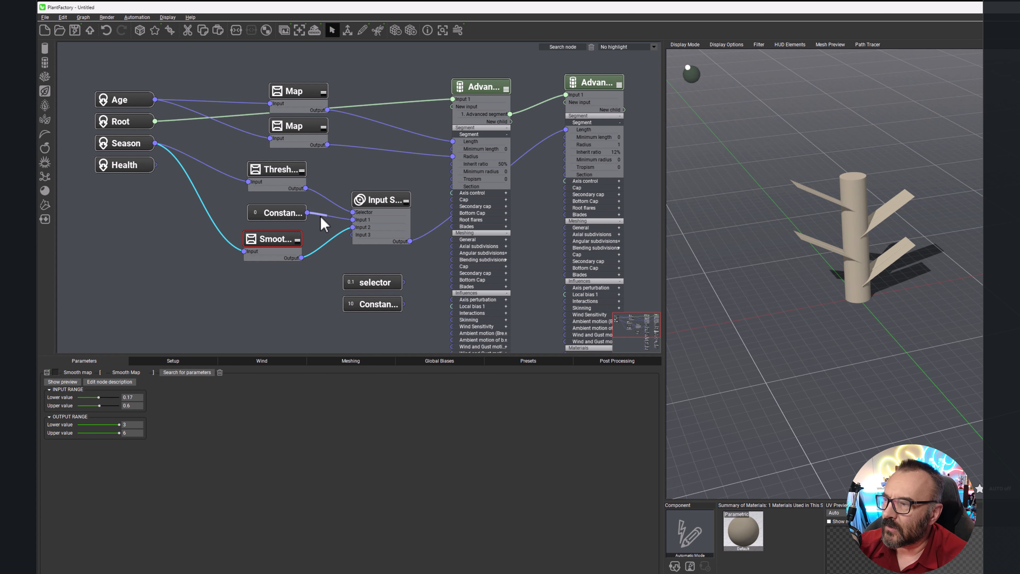
mouse_move(277, 240)
left_mouse_down()
mouse_move(273, 227)
mouse_move(264, 240)
left_mouse_up()
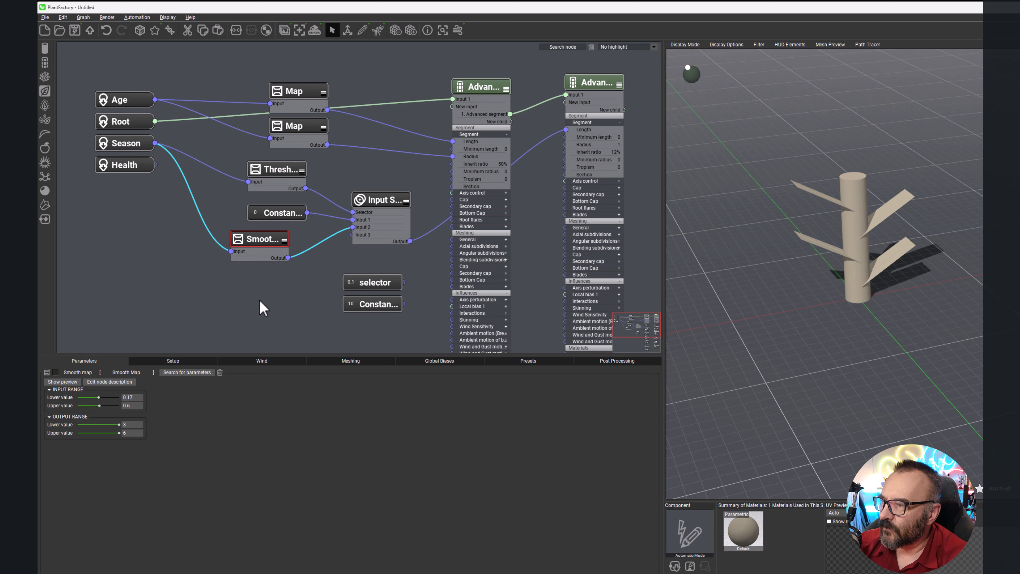
right_click(273, 285)
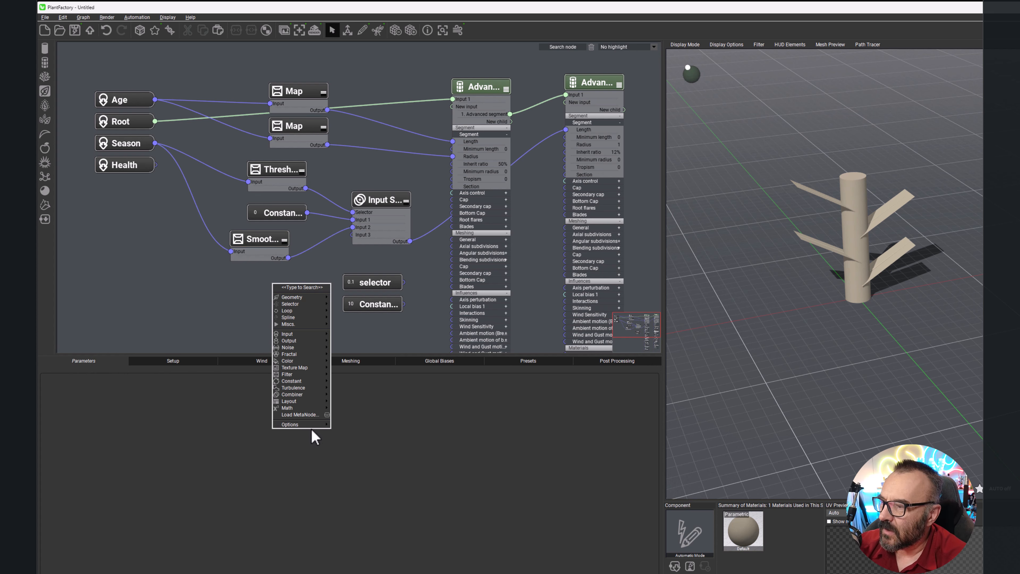
mouse_move(303, 375)
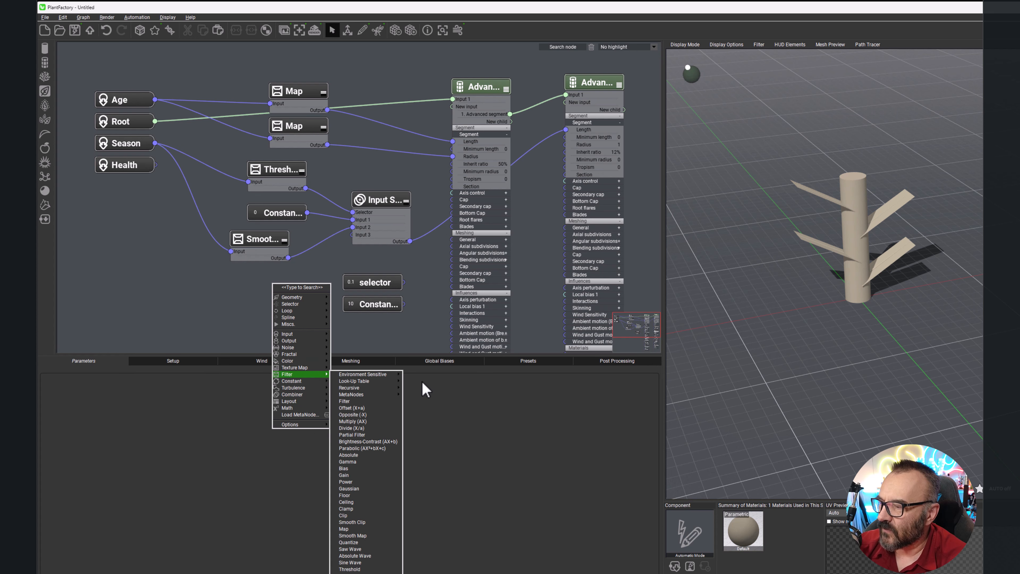
left_click(373, 536)
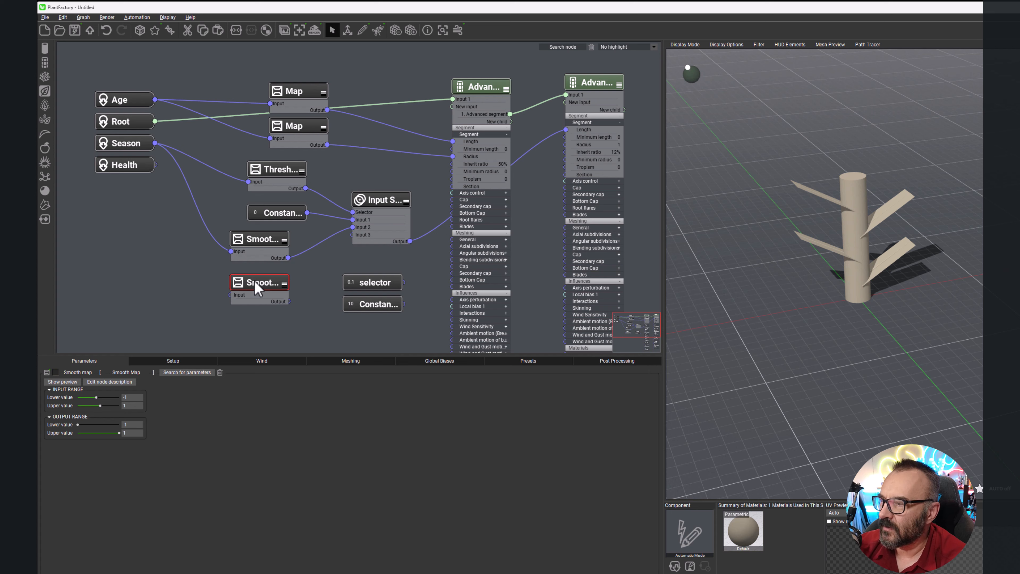
mouse_move(156, 164)
left_mouse_down()
mouse_move(218, 291)
mouse_move(232, 295)
left_mouse_up()
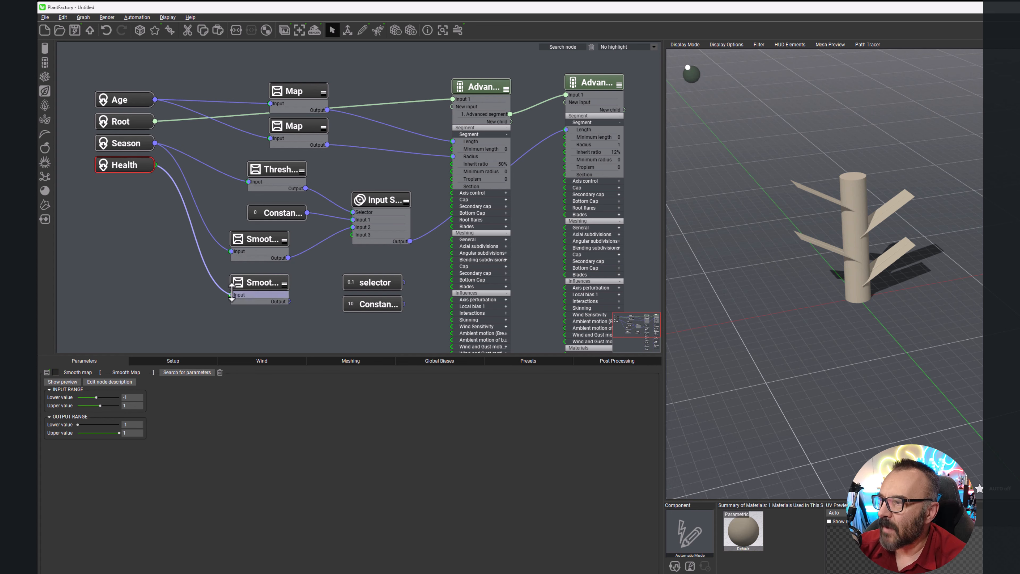
Check the plant's Health range and set the Health Smooth Map's input range lower value to 0.
left_click(191, 363)
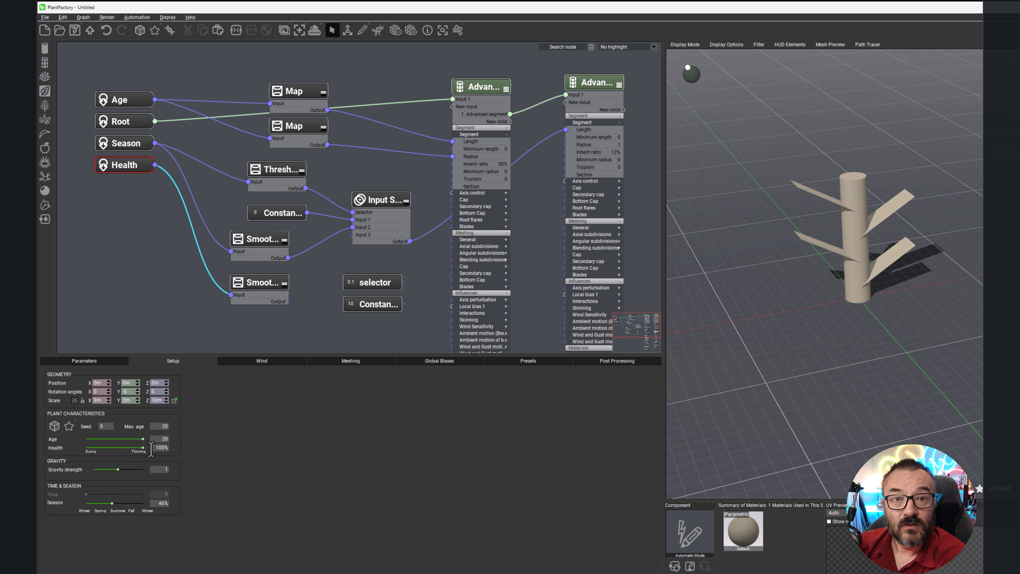
left_click(261, 286)
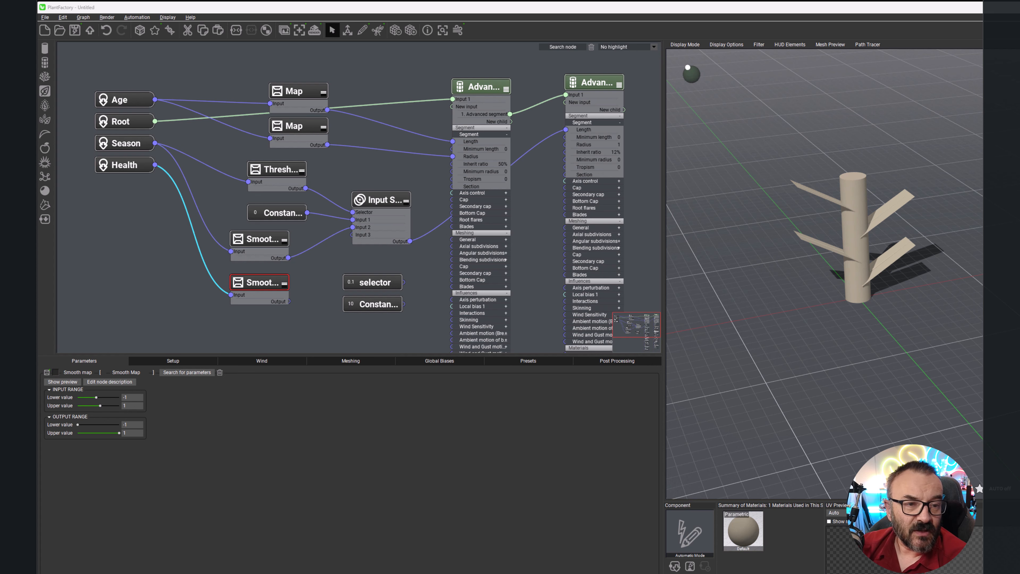
left_click(135, 398)
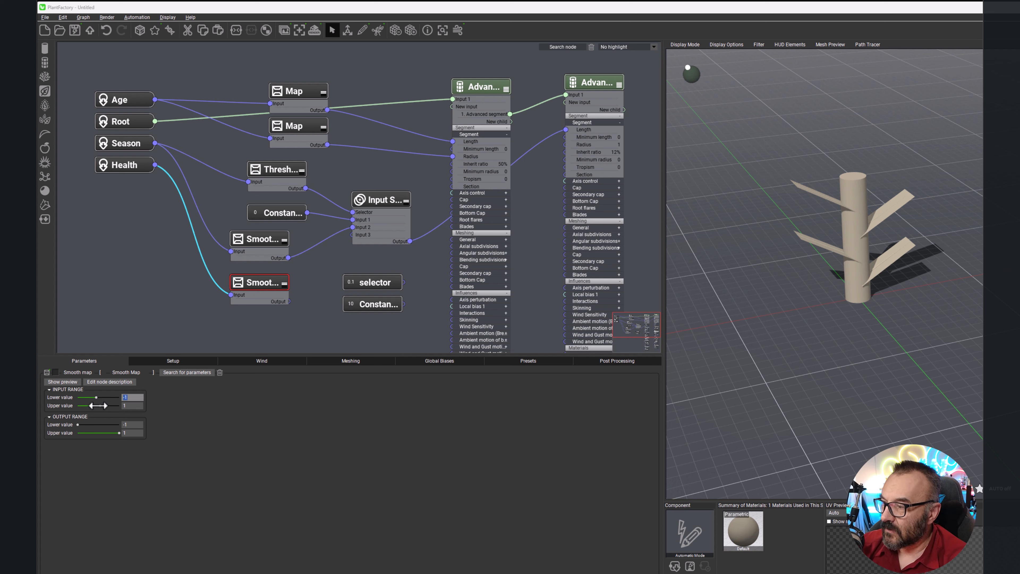
type("0.17")
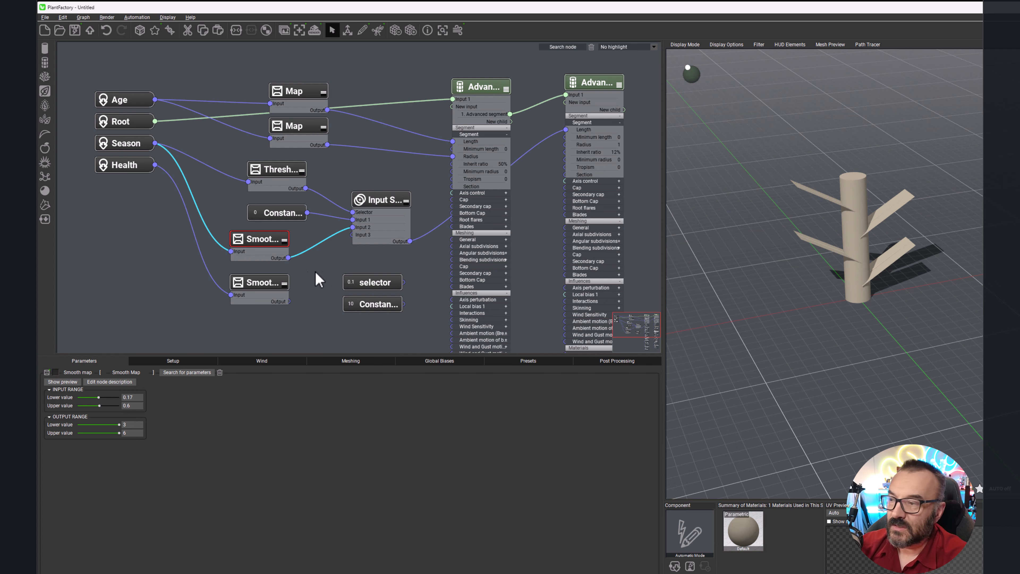
Add a Divide math node and spread out the two Smooth Maps so it sits between them and the Input Selector.
right_click(318, 256)
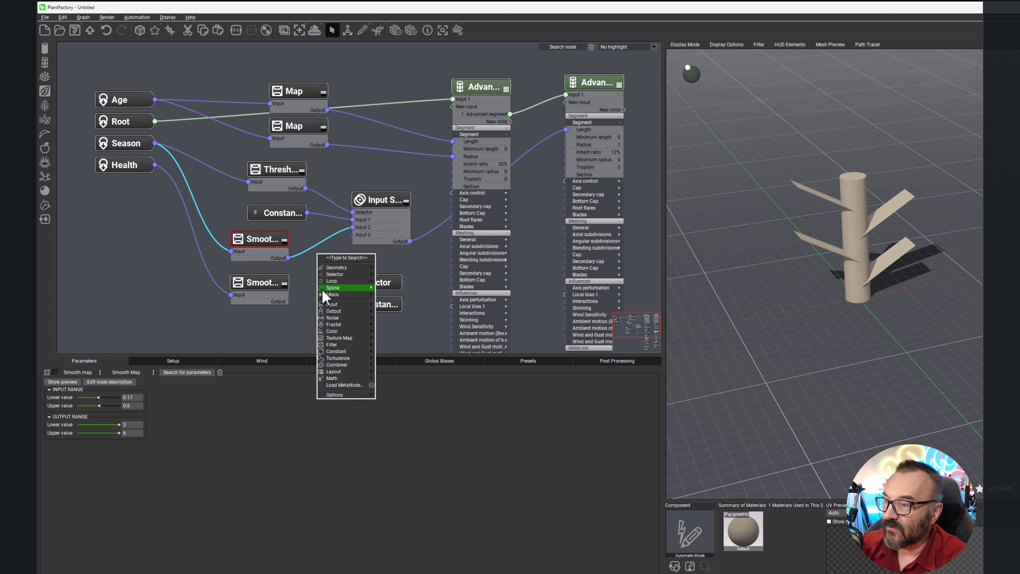
mouse_move(352, 378)
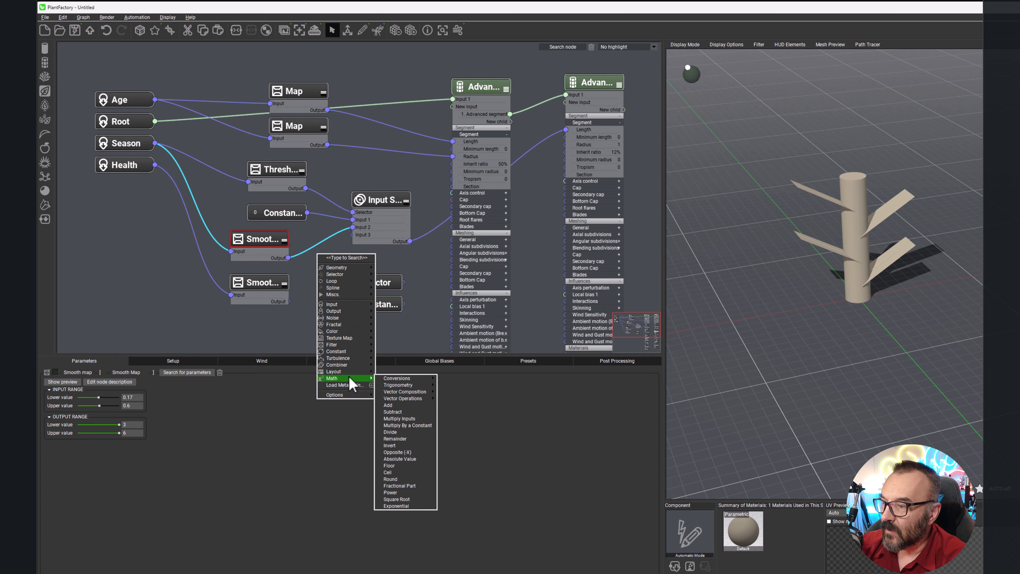
left_click(408, 432)
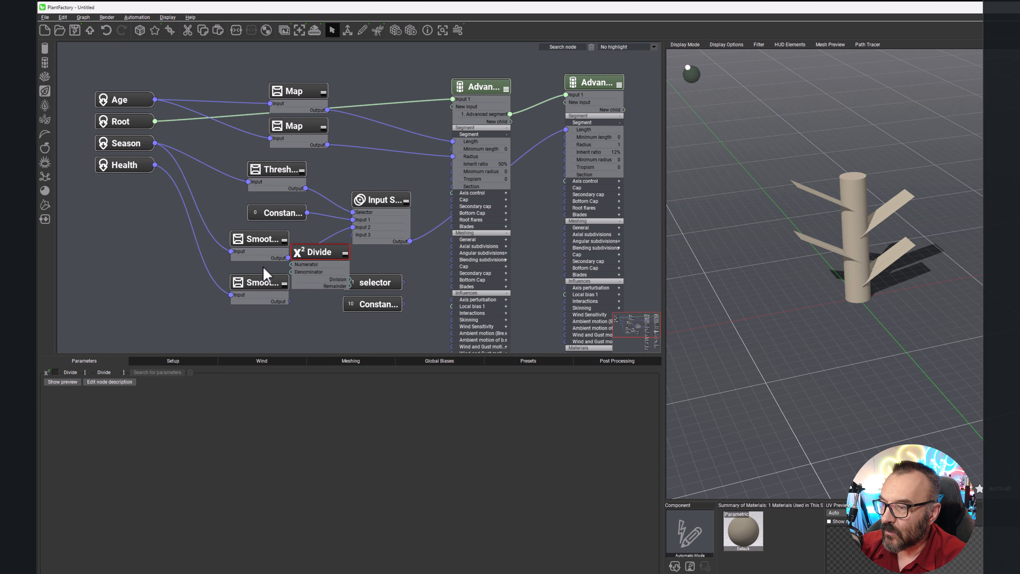
left_click_drag(268, 286, 176, 312)
left_click_drag(259, 241, 193, 228)
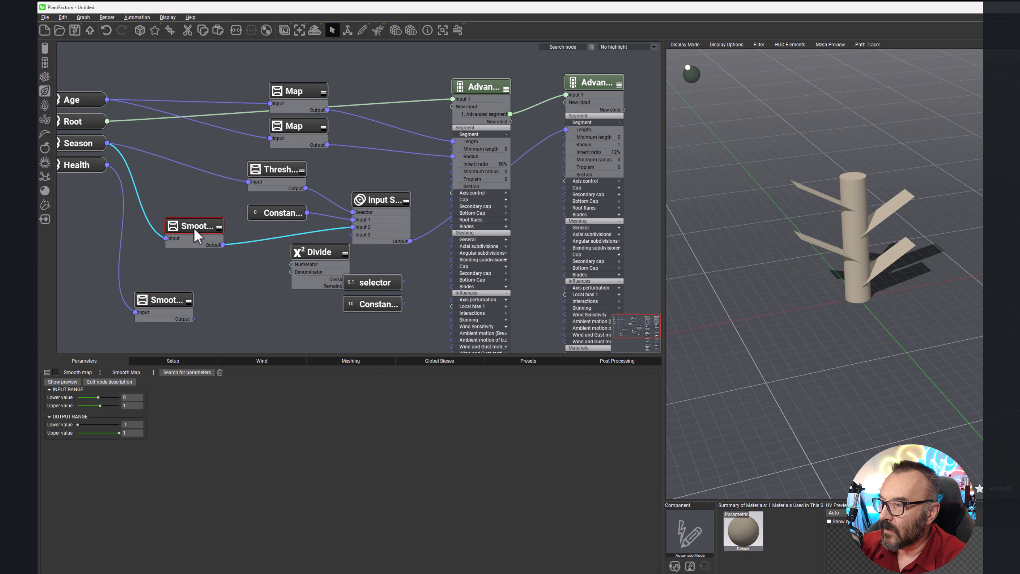
left_click(321, 265)
left_click_drag(321, 265, 281, 279)
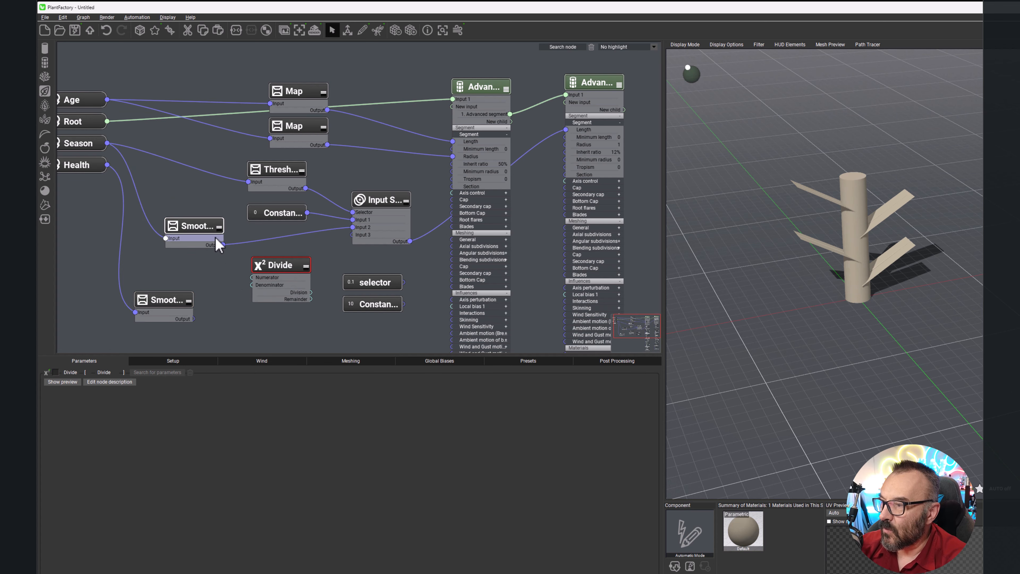
Wire the Season Smooth Map to Divide's Numerator, the Health Smooth Map to its Denominator, and Division to the Input Selector's Input 2.
left_click_drag(223, 244, 253, 277)
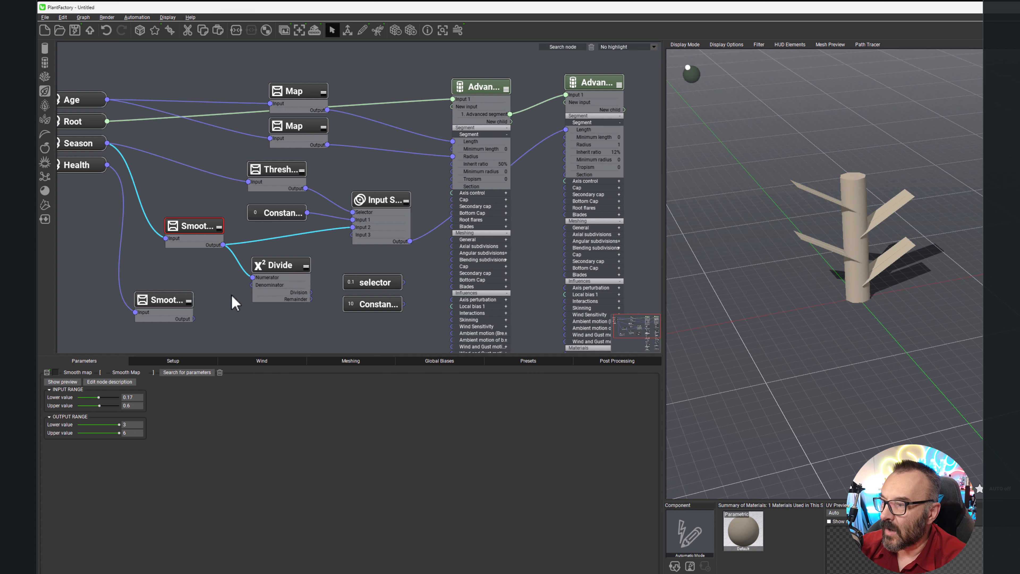
left_click_drag(161, 303, 352, 227)
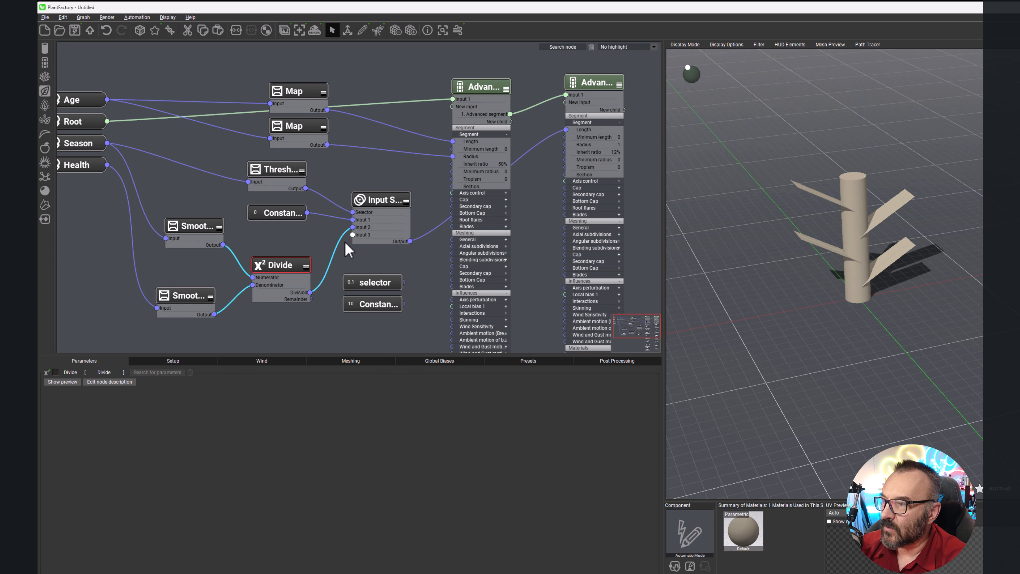
left_click(199, 230)
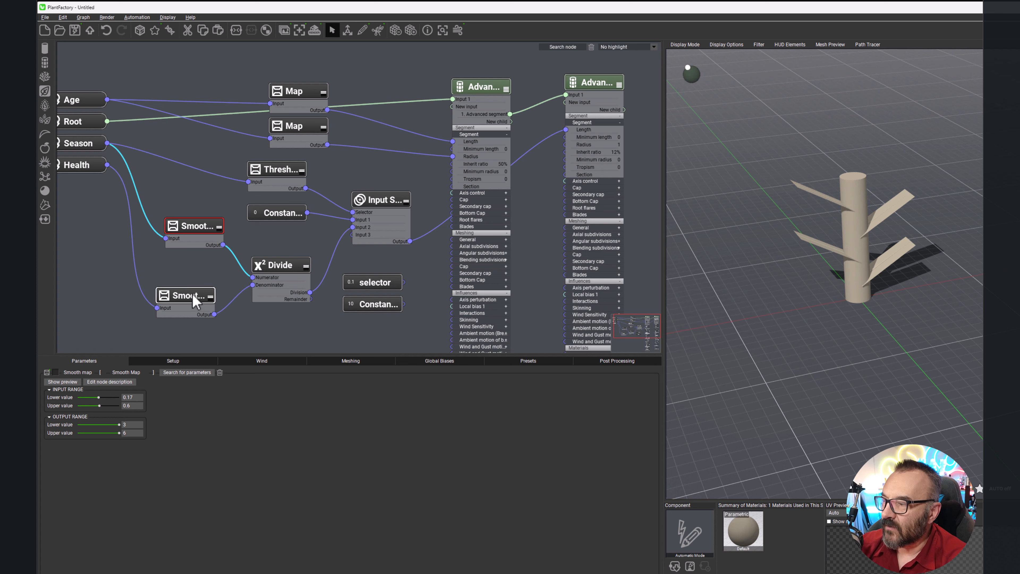
left_click_drag(194, 296, 208, 283)
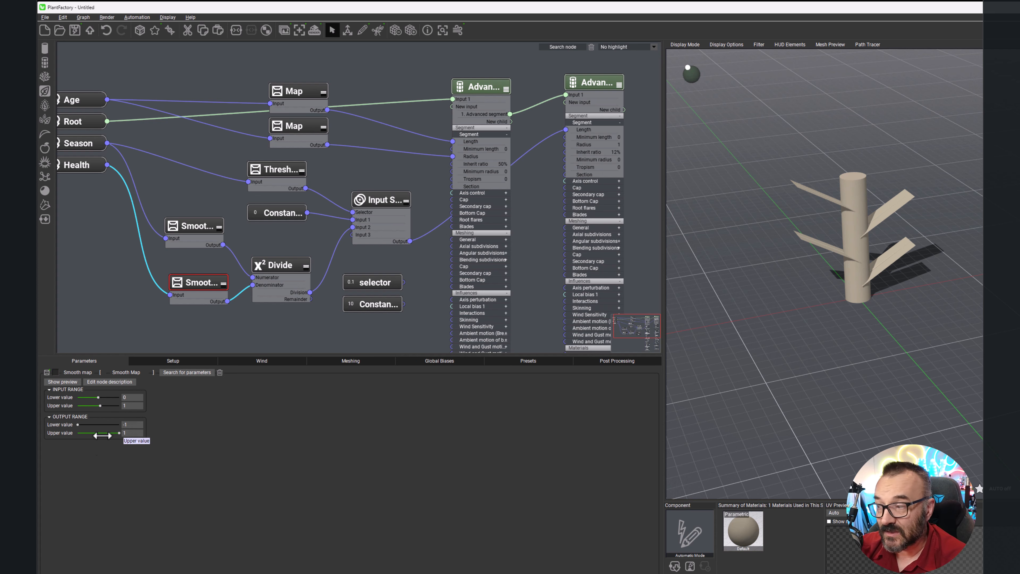
Set the Health Smooth Map's output range lower value to 2 and test it by varying the plant's Health.
left_click(133, 424)
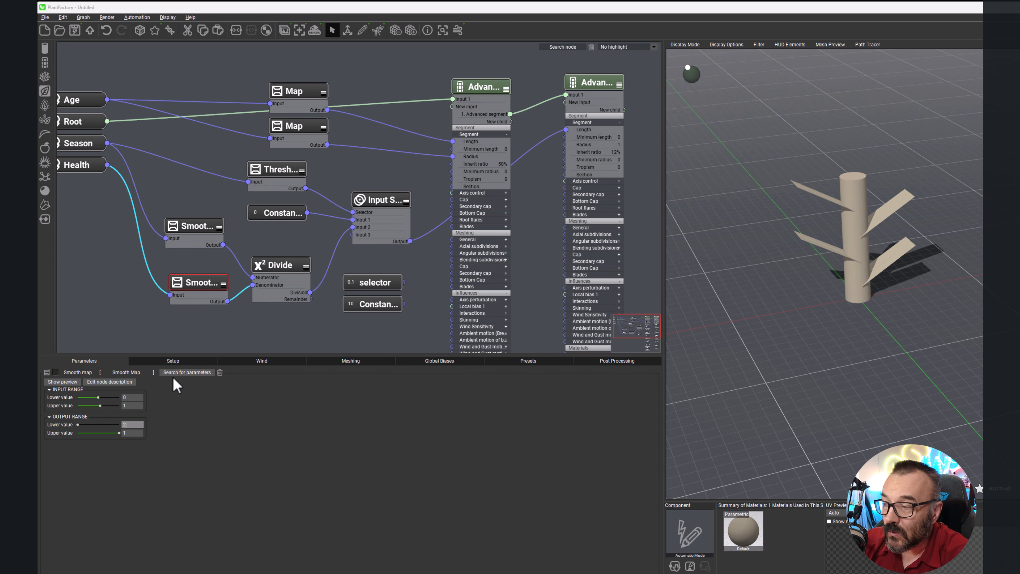
key("Return")
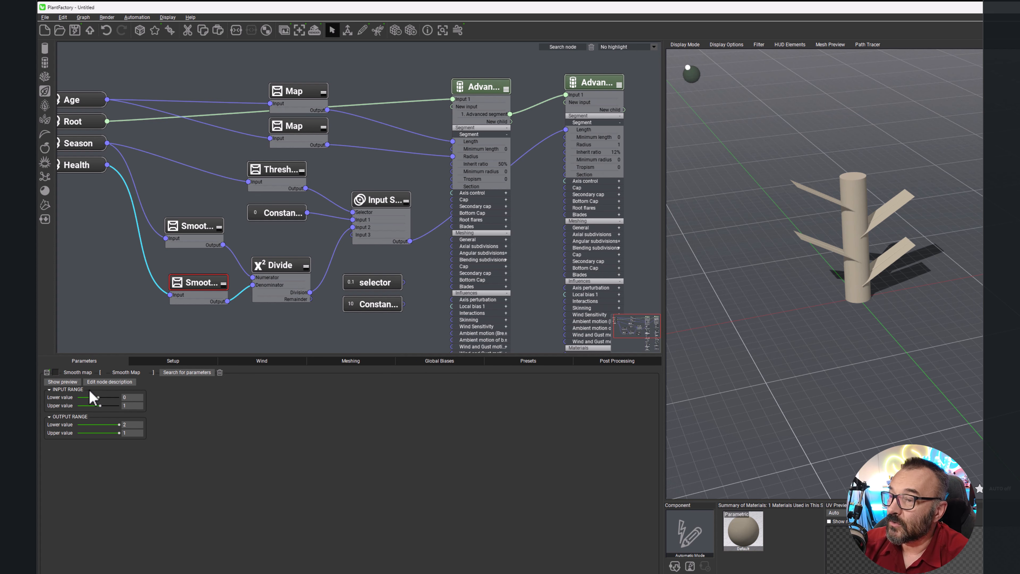
left_click(172, 362)
mouse_move(142, 446)
left_mouse_down()
mouse_move(76, 448)
mouse_move(170, 447)
left_mouse_up()
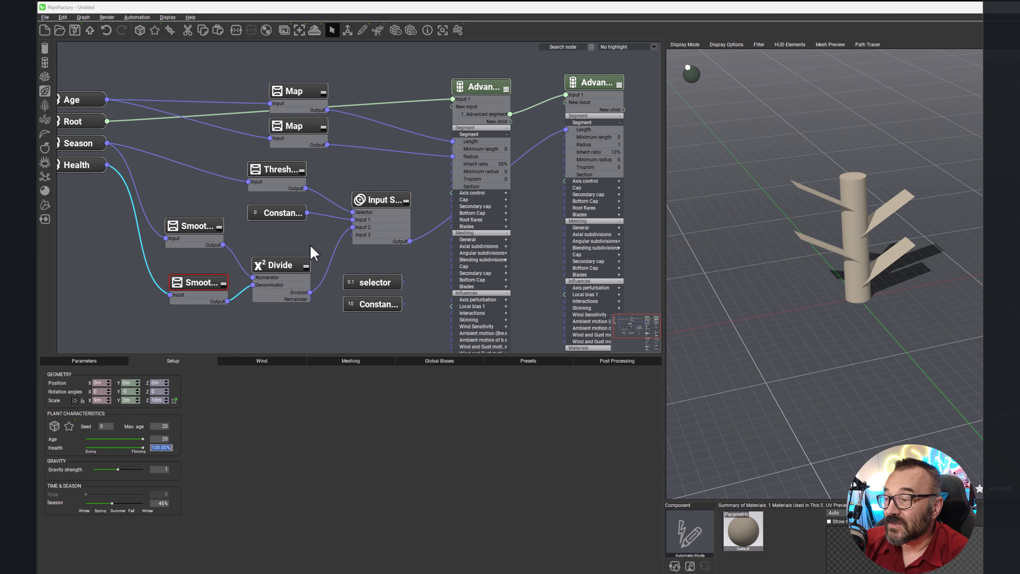
Set the Health Smooth Map's output range lower value to 1.2 and test it with the plant's Health, ending at 100%.
left_click(92, 360)
left_click_drag(131, 426, 89, 424)
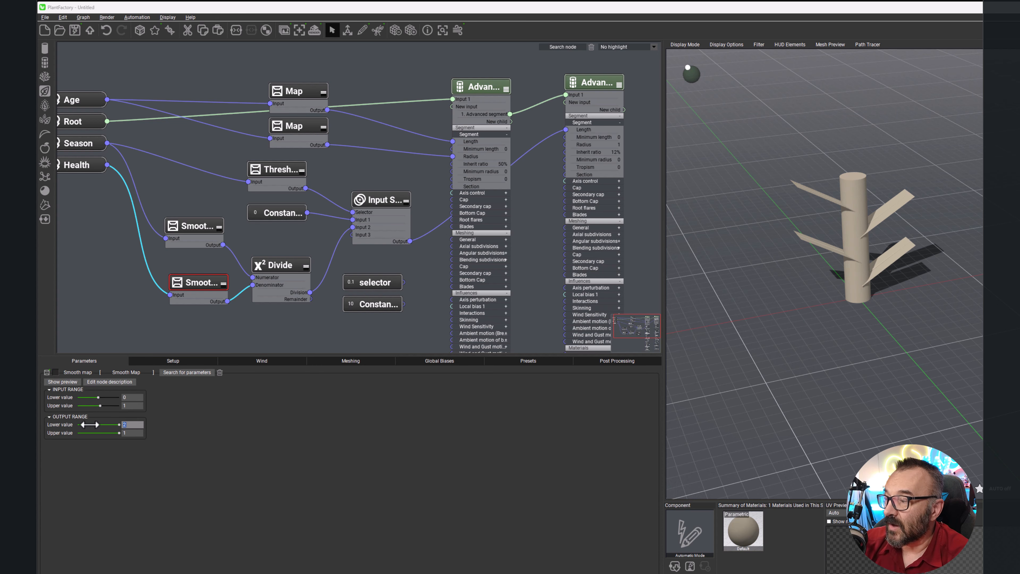
type("1.")
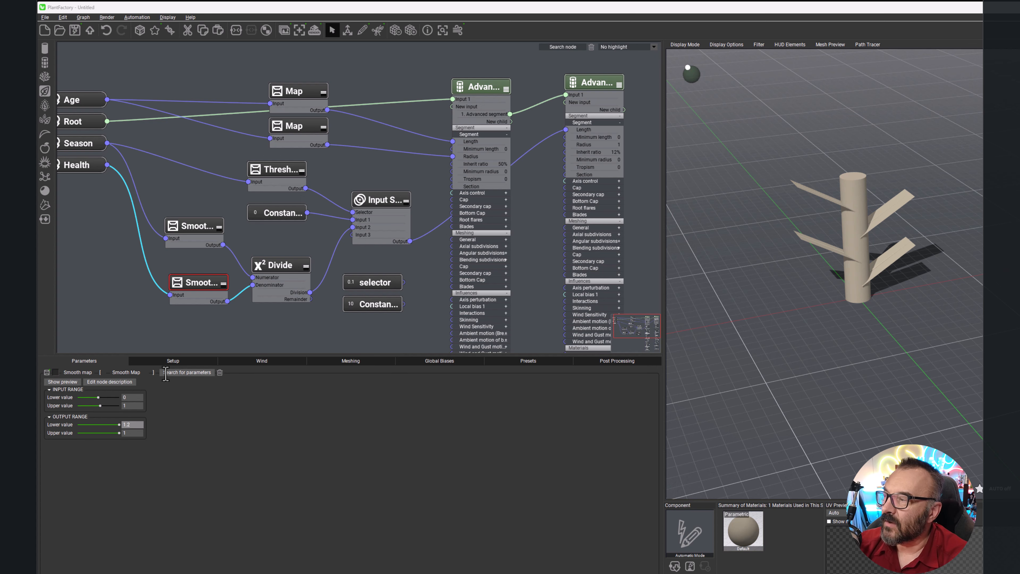
left_click(172, 361)
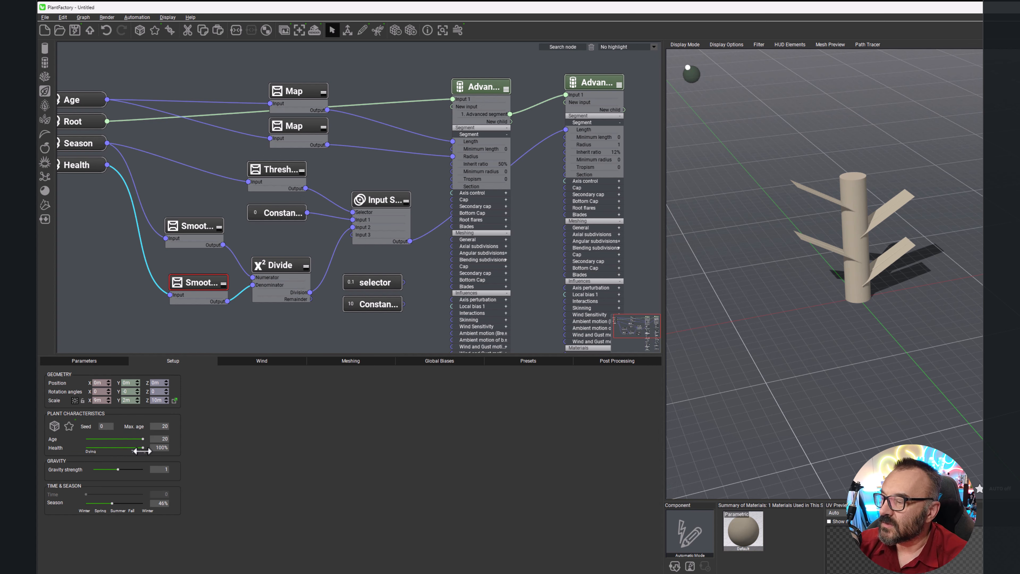
mouse_move(143, 449)
left_mouse_down()
mouse_move(93, 448)
mouse_move(144, 448)
left_mouse_up()
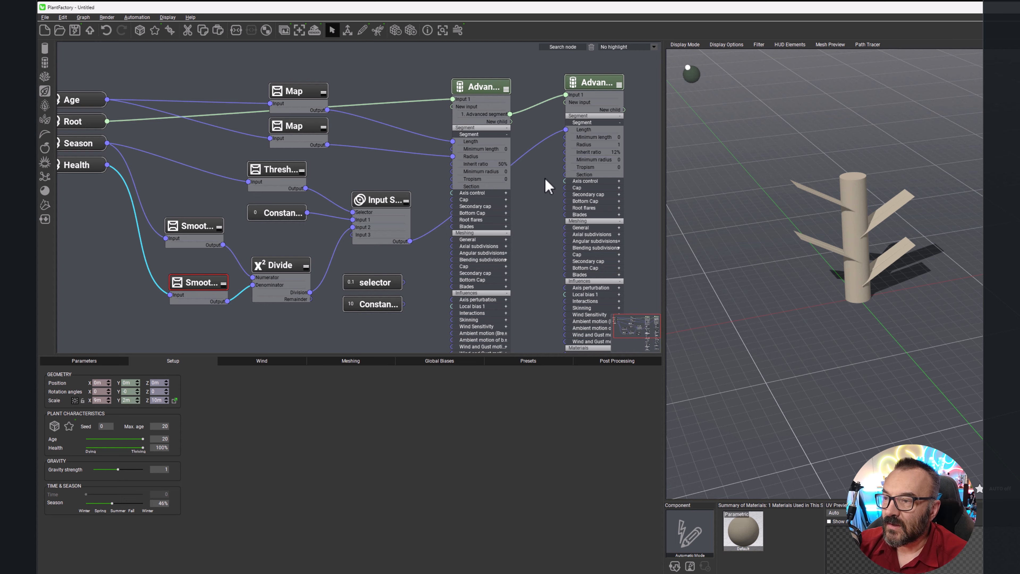
Set the blade width of the branch's Advanced Segment to 0.52.
middle_click_drag(550, 180, 535, 160)
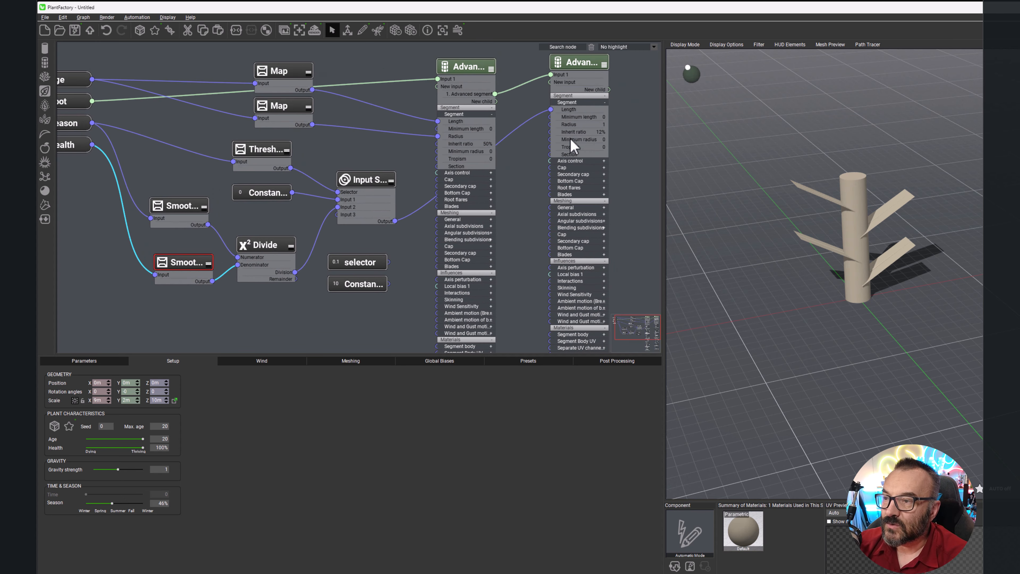
left_click(588, 60)
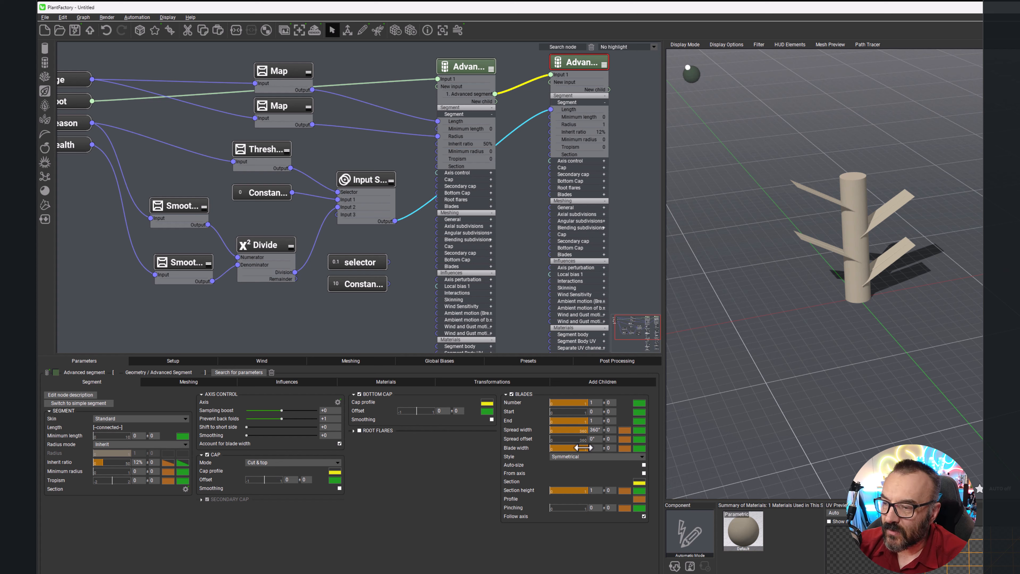
mouse_move(583, 447)
left_mouse_down()
mouse_move(558, 449)
mouse_move(589, 448)
left_mouse_up()
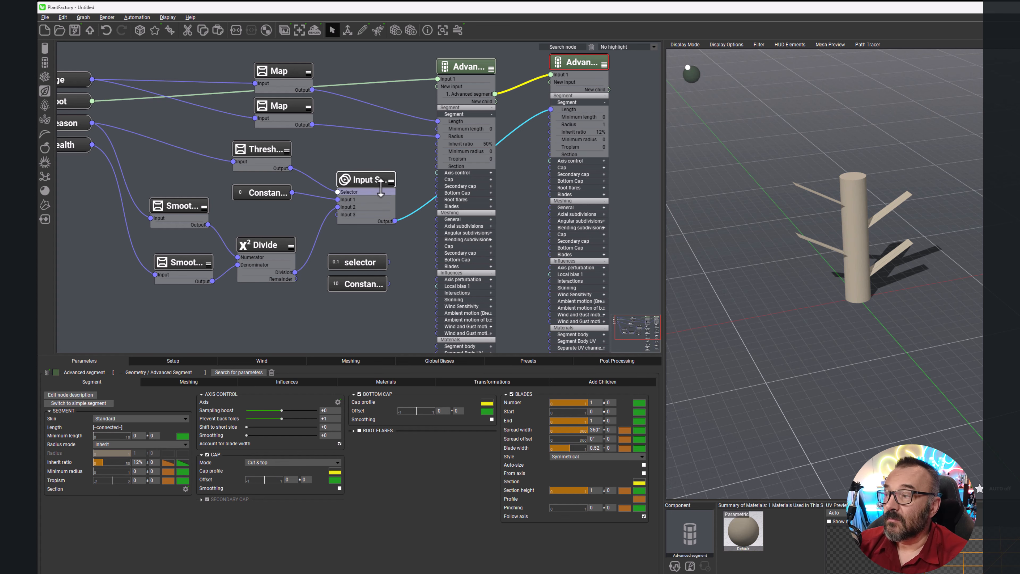
Move the Divide node up and the Input Selector closer to its sources, and delete the unused selector and 10 constants.
left_click_drag(289, 235, 290, 227)
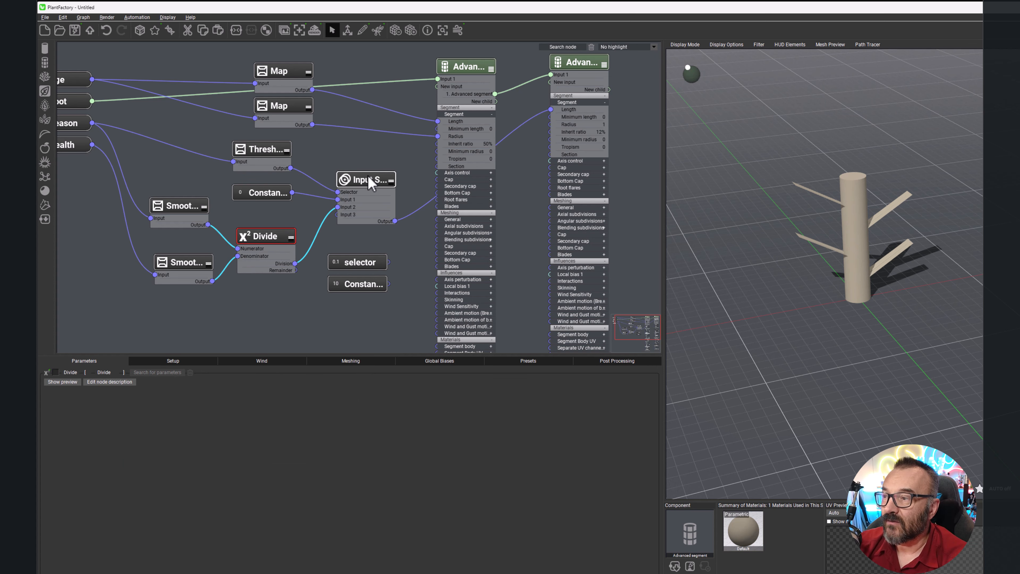
left_click_drag(364, 179, 369, 166)
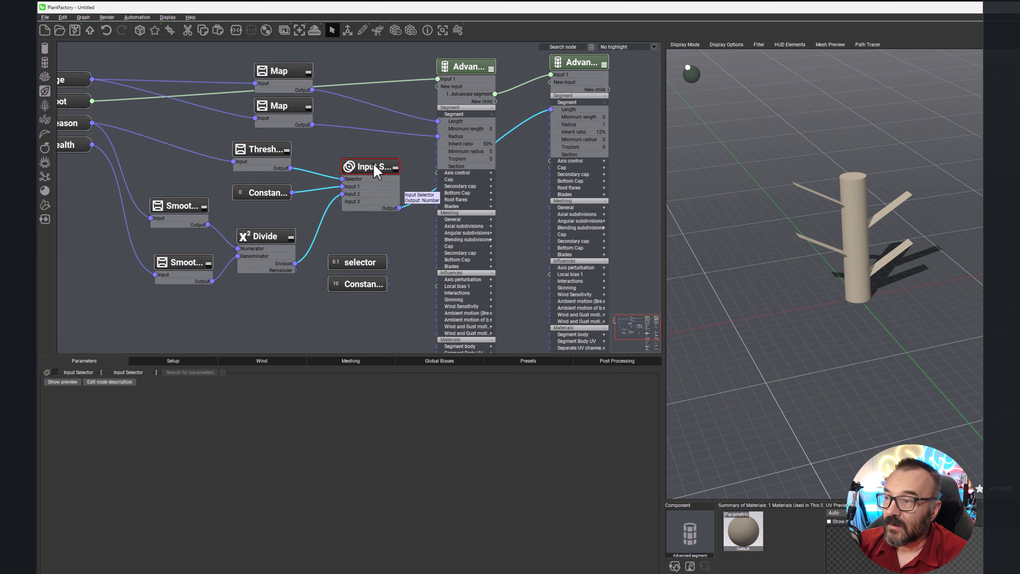
left_click_drag(374, 165, 349, 157)
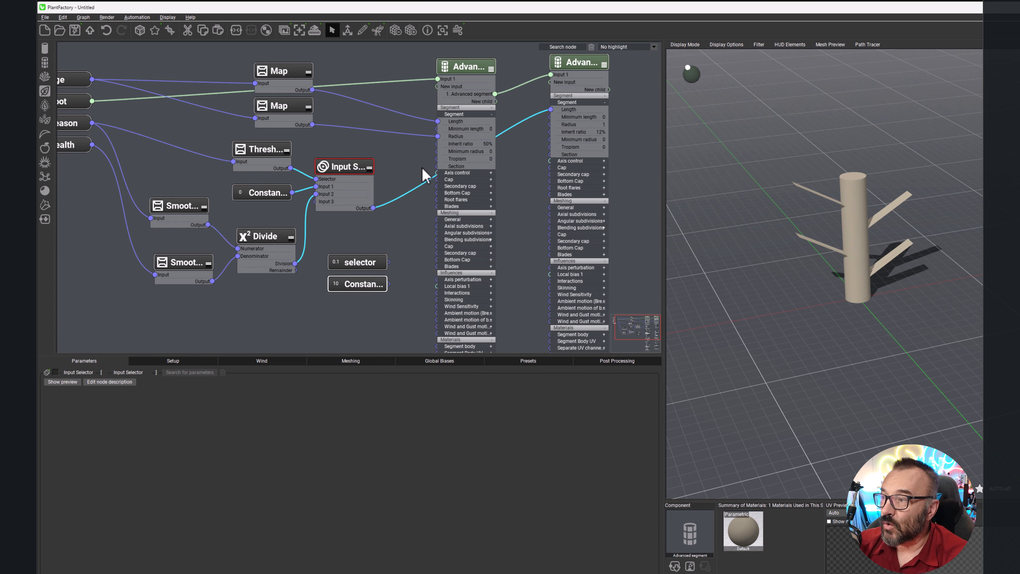
left_click_drag(417, 247, 349, 313)
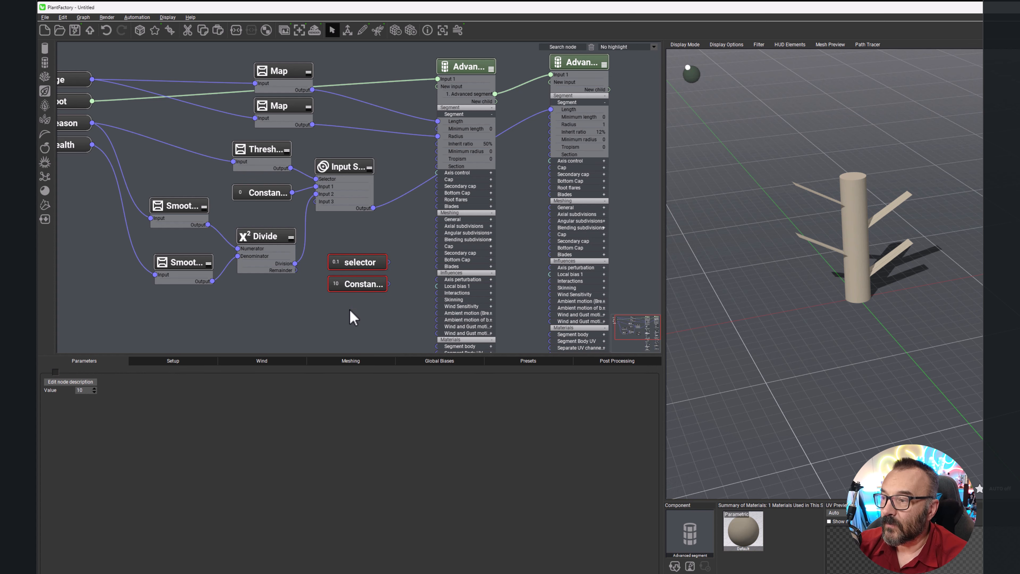
key("Delete")
left_click_drag(137, 126, 393, 320)
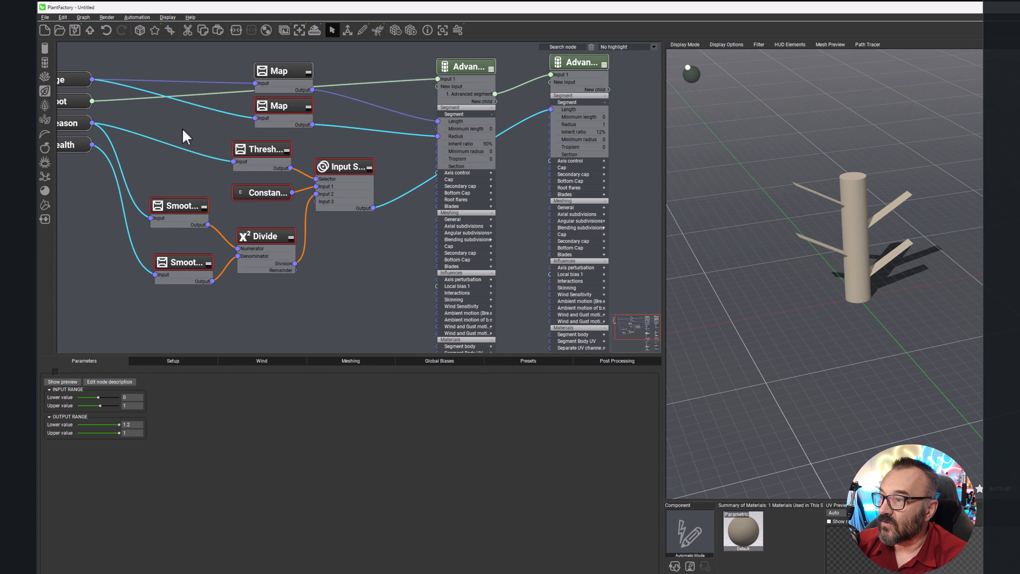
left_click(143, 148)
left_click_drag(131, 141, 393, 304)
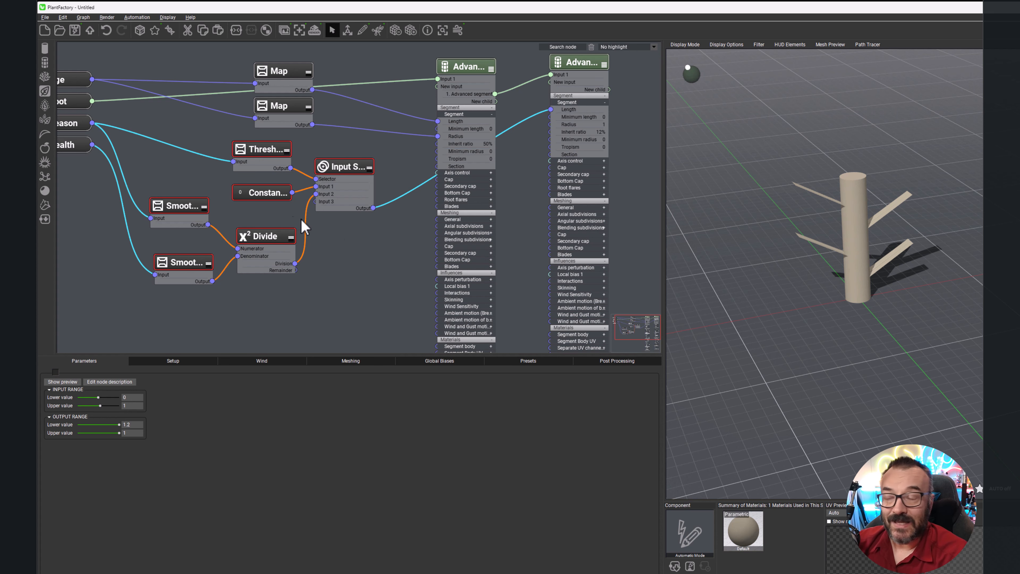
left_click(398, 299)
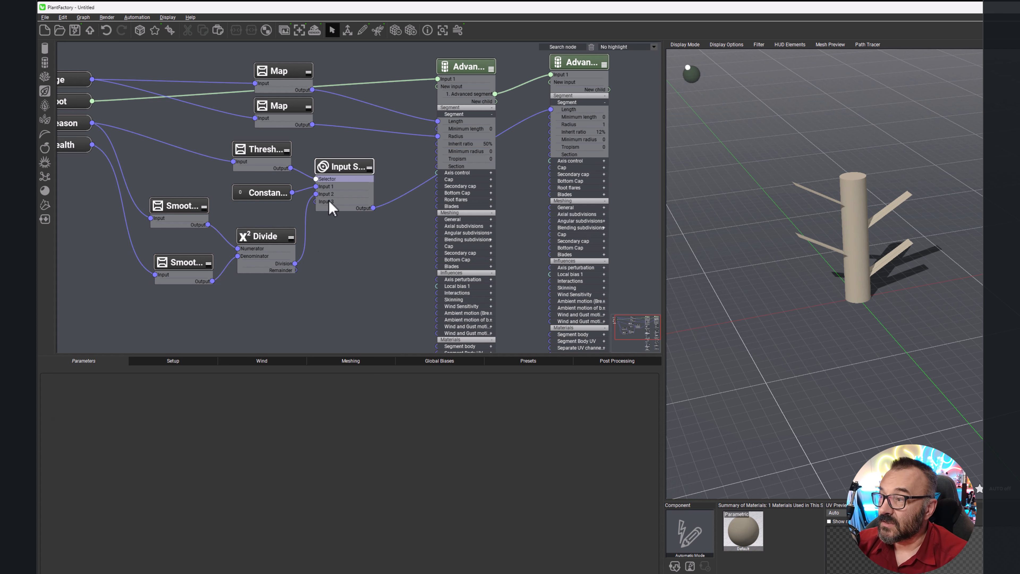
Check the Season Smooth Map's output range, add another Smooth Map node and feed it from the Input Selector's output.
left_click(188, 201)
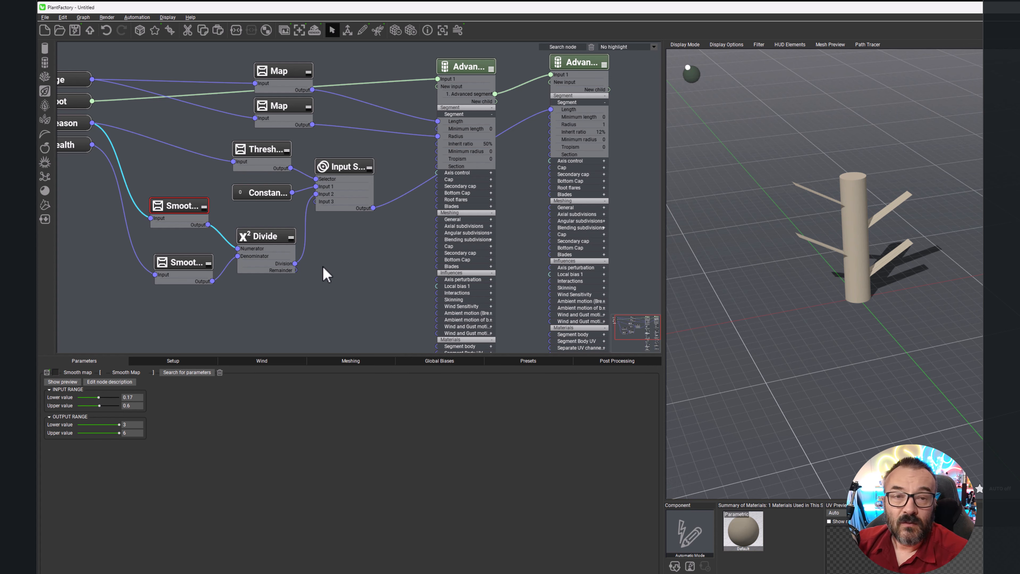
right_click(370, 257)
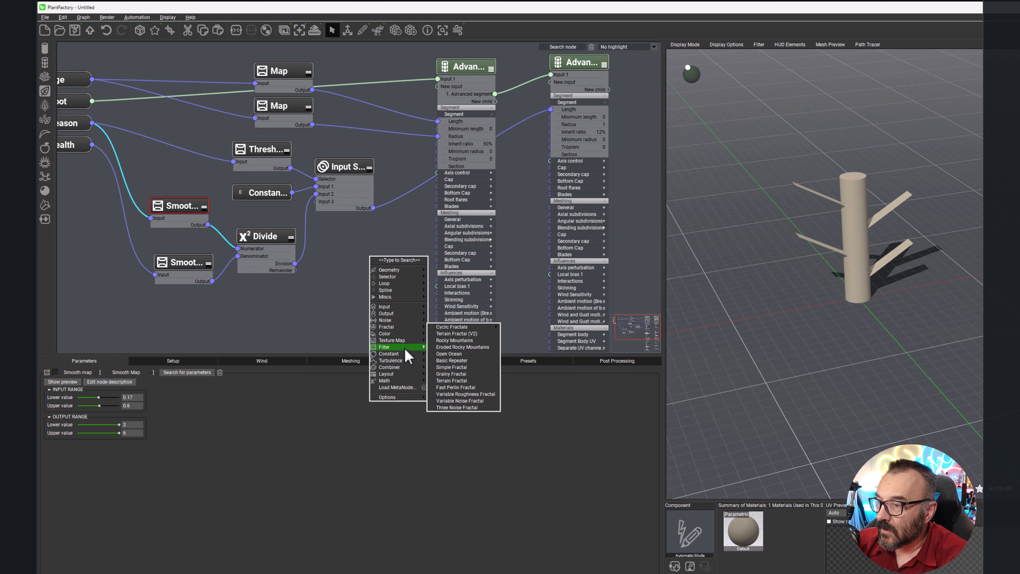
mouse_move(406, 348)
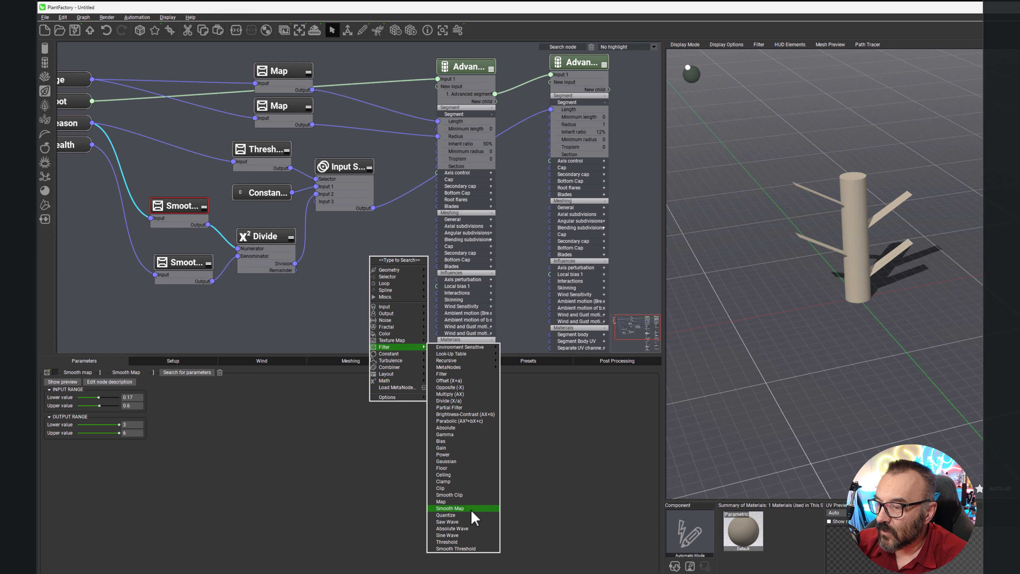
left_click(462, 508)
left_click_drag(373, 207, 401, 253)
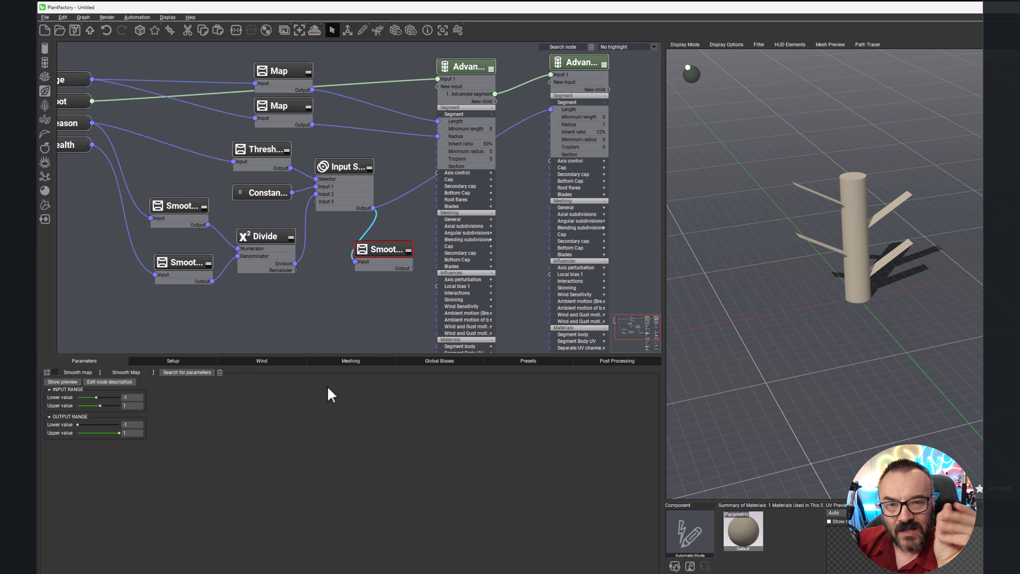
Set the new Smooth Map's input range to a lower value of 3 and an upper value of 6.
left_click(132, 397)
type("3")
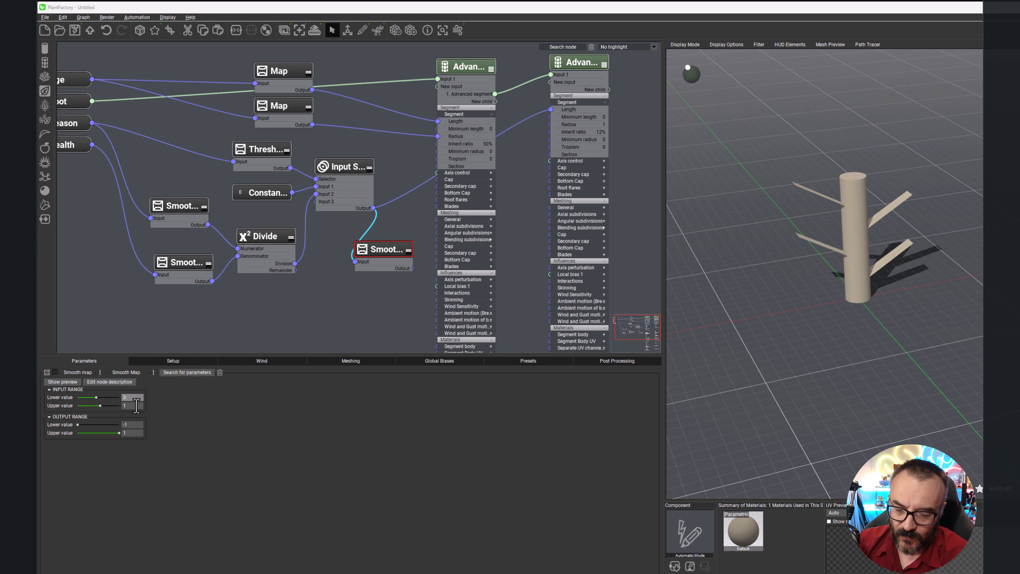
left_click(136, 405)
type("6")
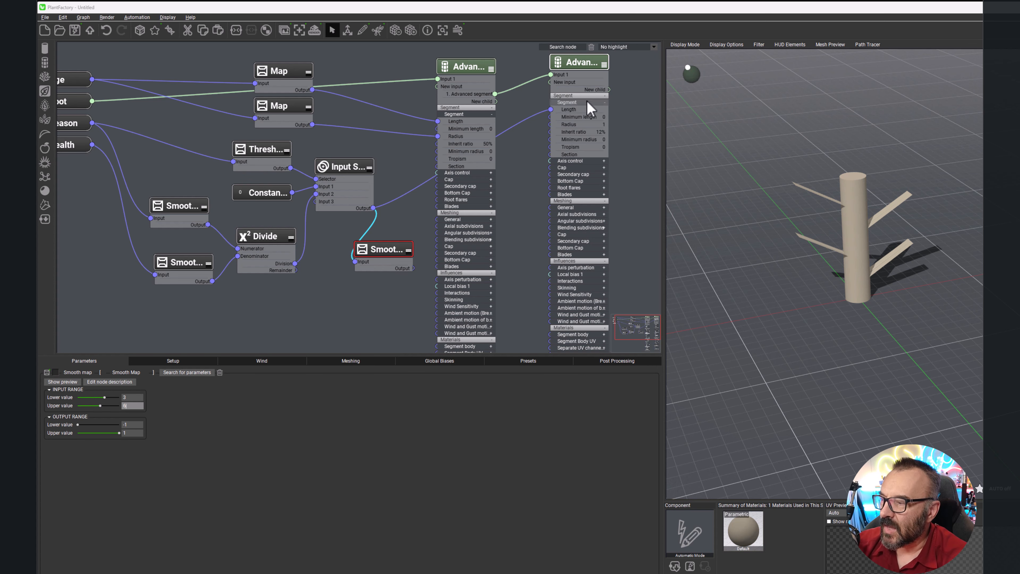
key("Return")
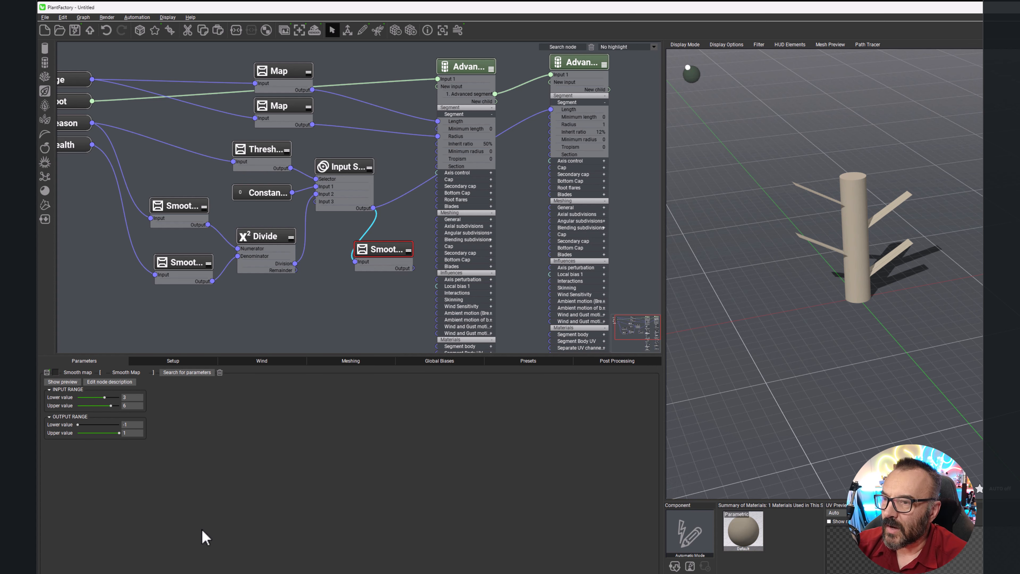
Check the branch's current blade width and set the new Smooth Map's output range lower value to 0.5.
left_click(190, 361)
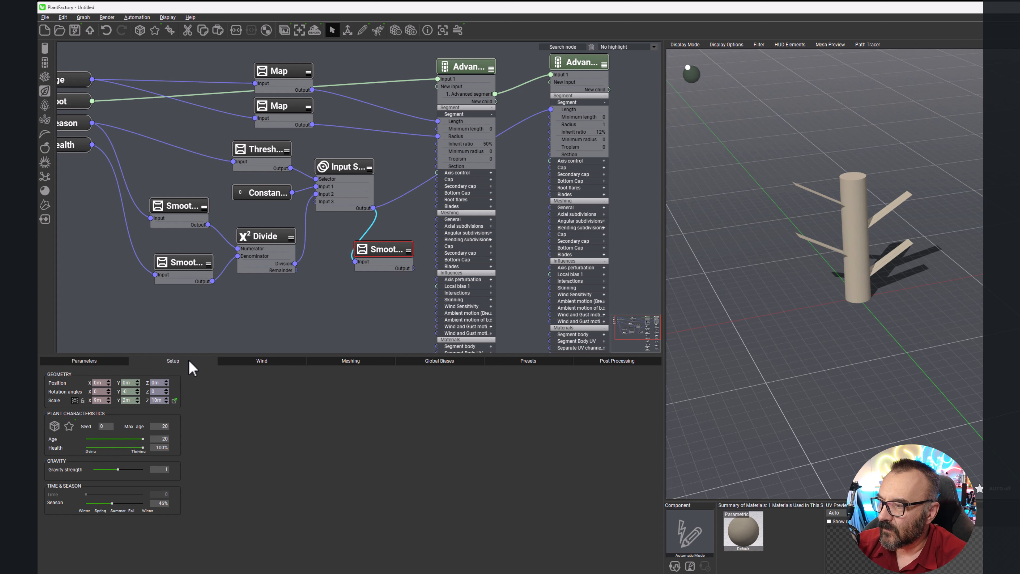
left_click(82, 360)
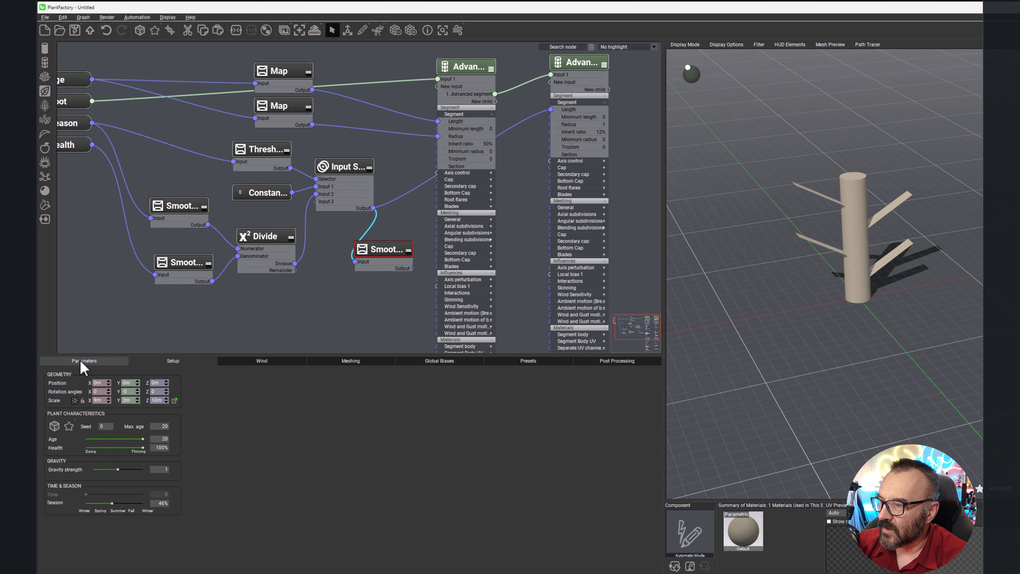
left_click(576, 64)
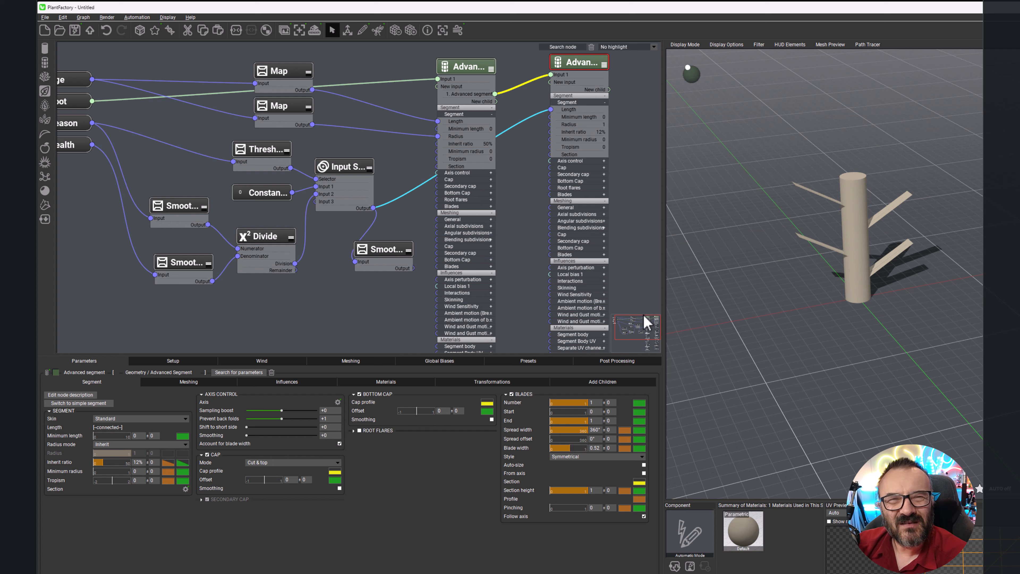
left_click(393, 246)
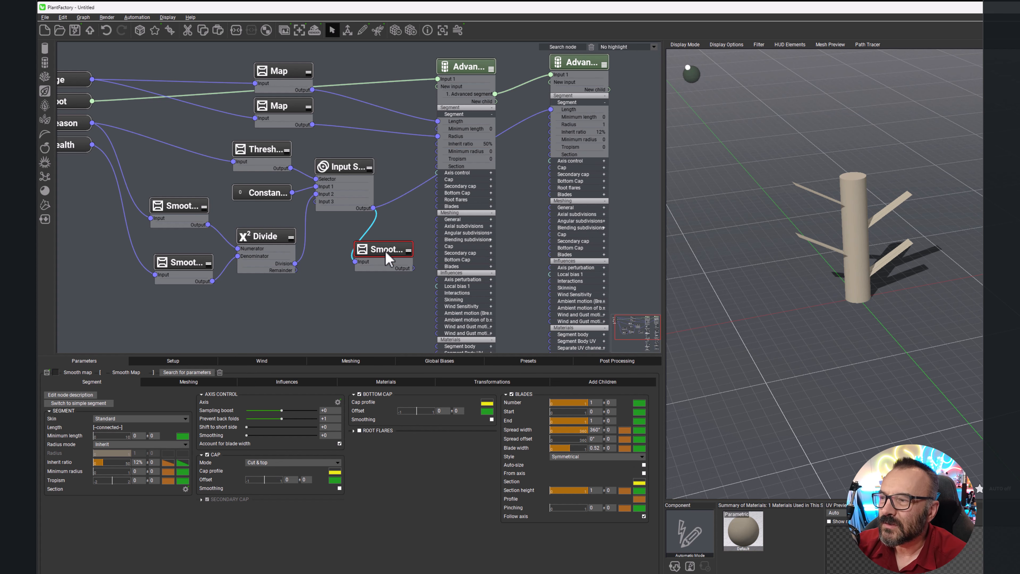
left_click(134, 425)
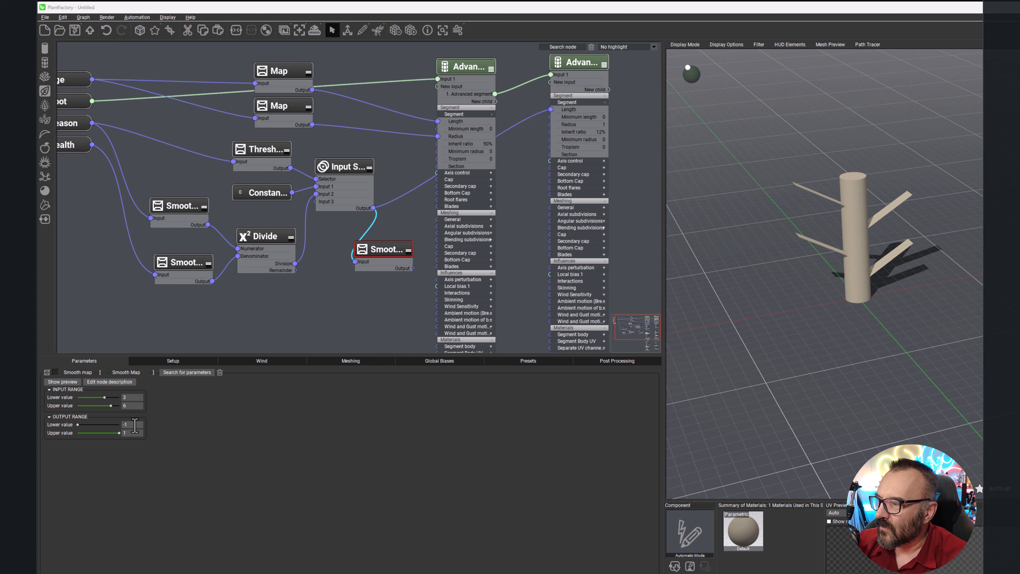
type("0.5")
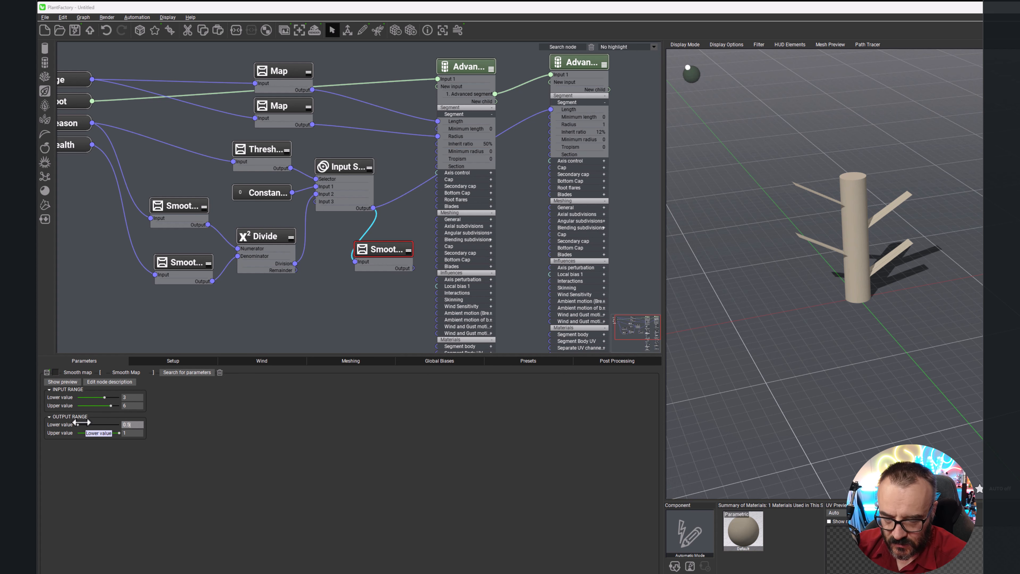
key("Tab")
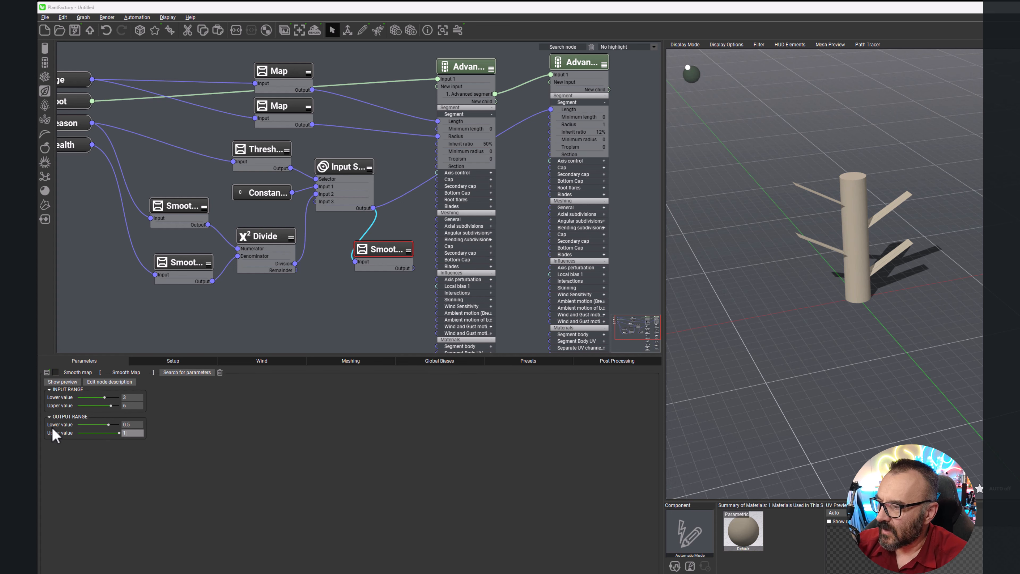
Expand the Blades inputs of the branch's Advanced Segment and connect the new Smooth Map's output to Blade width.
left_click(415, 268)
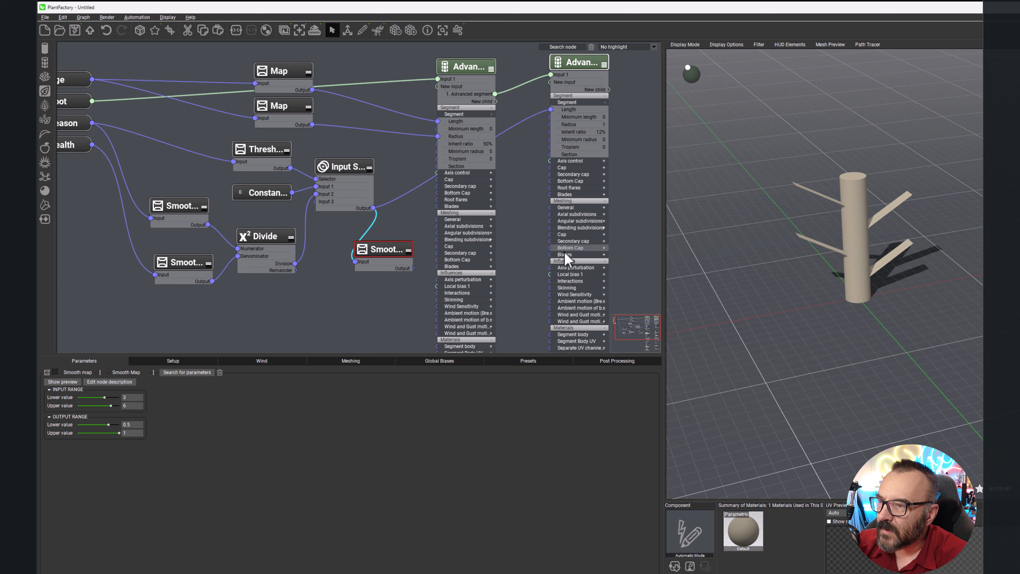
left_click(578, 254)
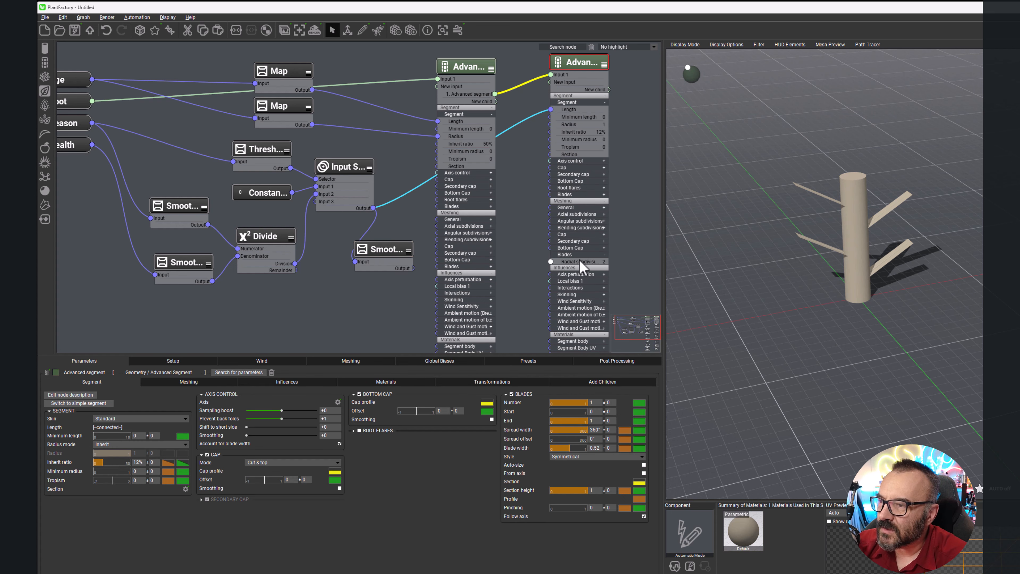
left_click(580, 262)
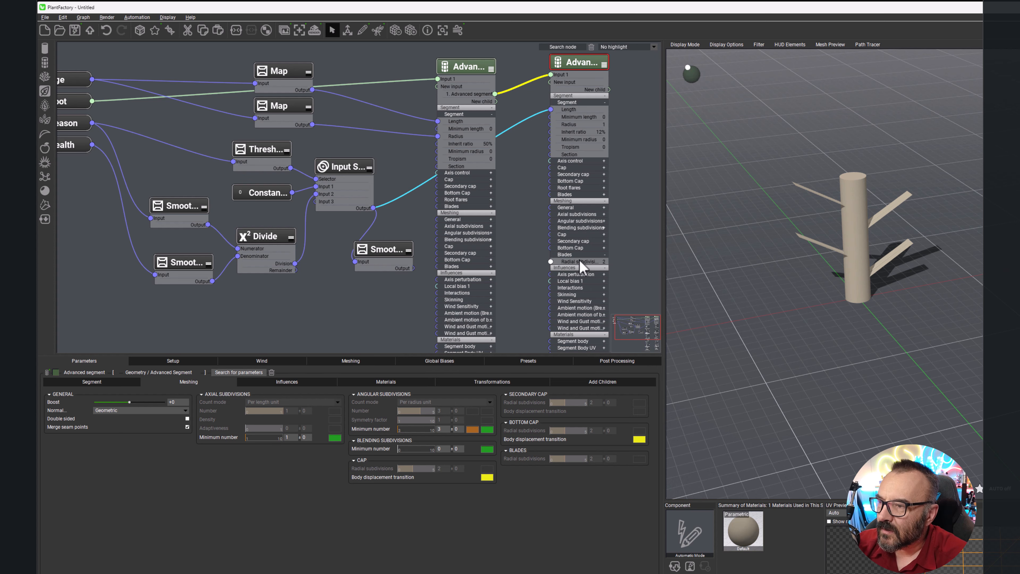
scroll(538, 262, "down", 3)
scroll(538, 257, "up", 3)
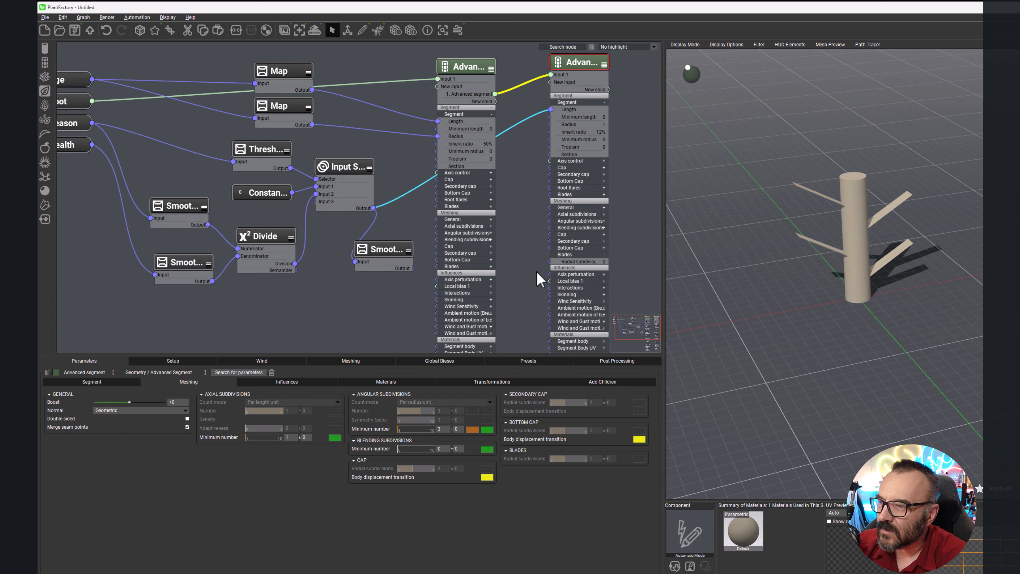
middle_click_drag(528, 262, 489, 285)
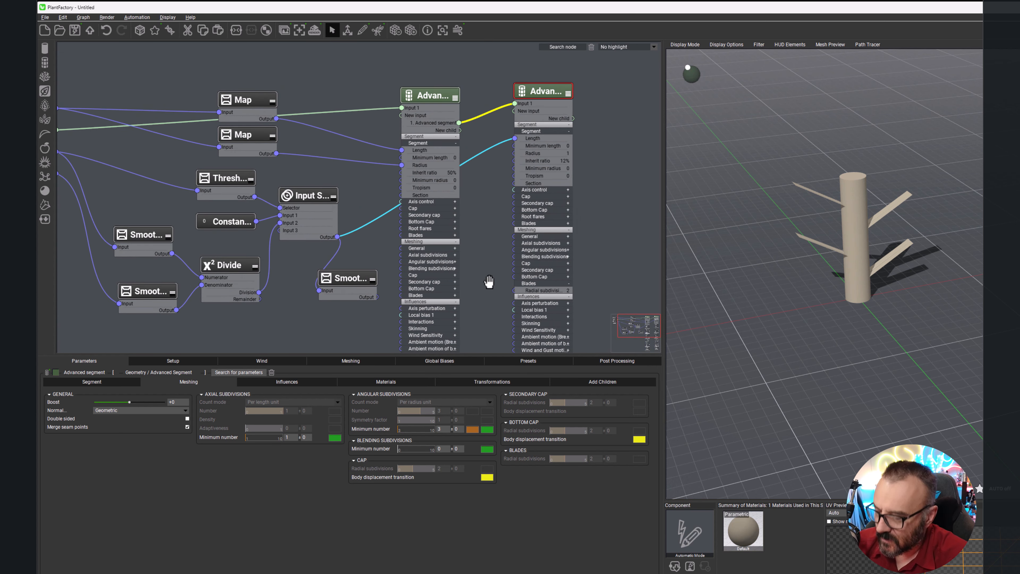
left_click(551, 223)
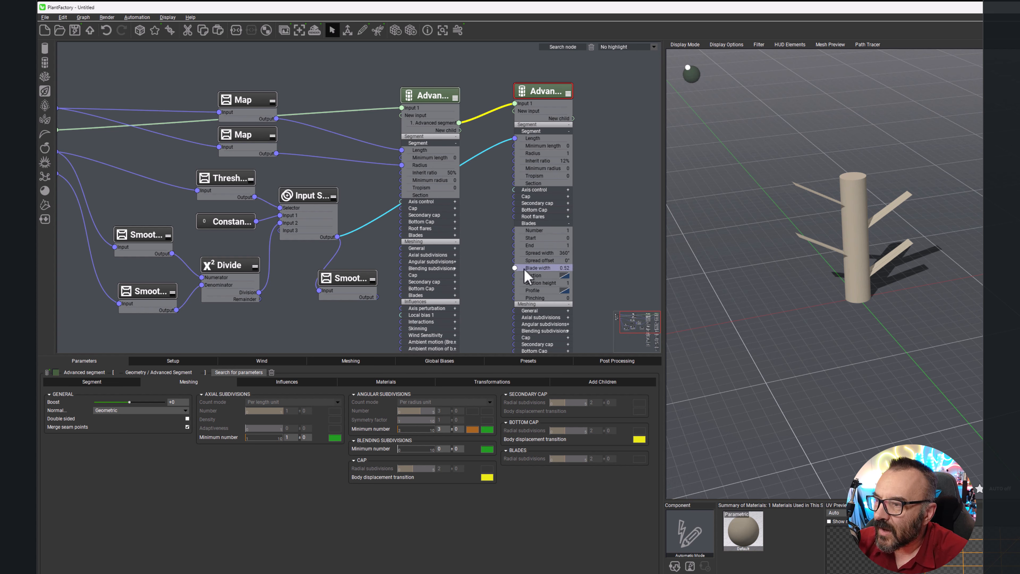
left_click_drag(376, 297, 514, 268)
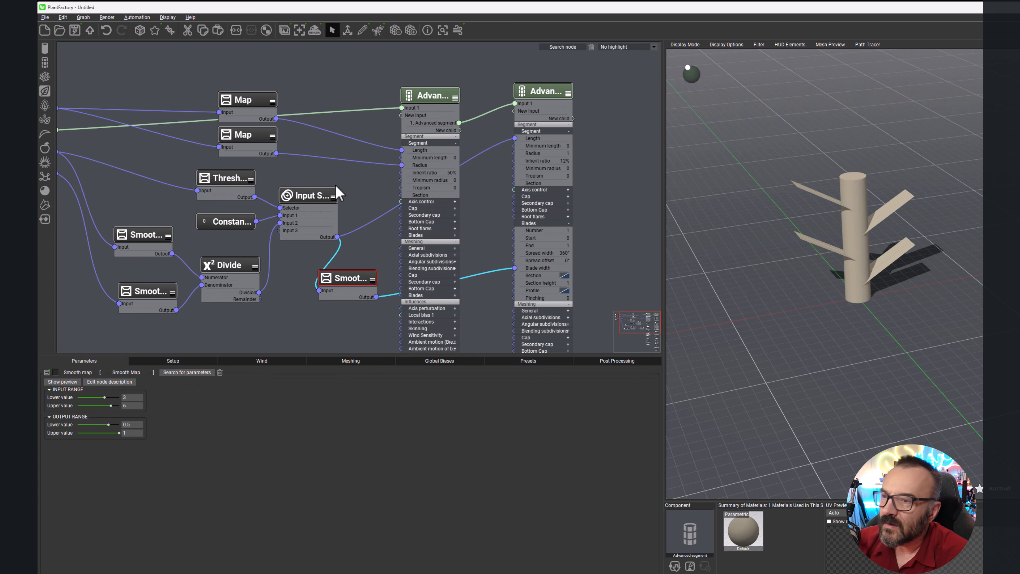
Test the blade width response by varying the plant's Health and Season, ending with both at 100%.
middle_click_drag(304, 182, 343, 163)
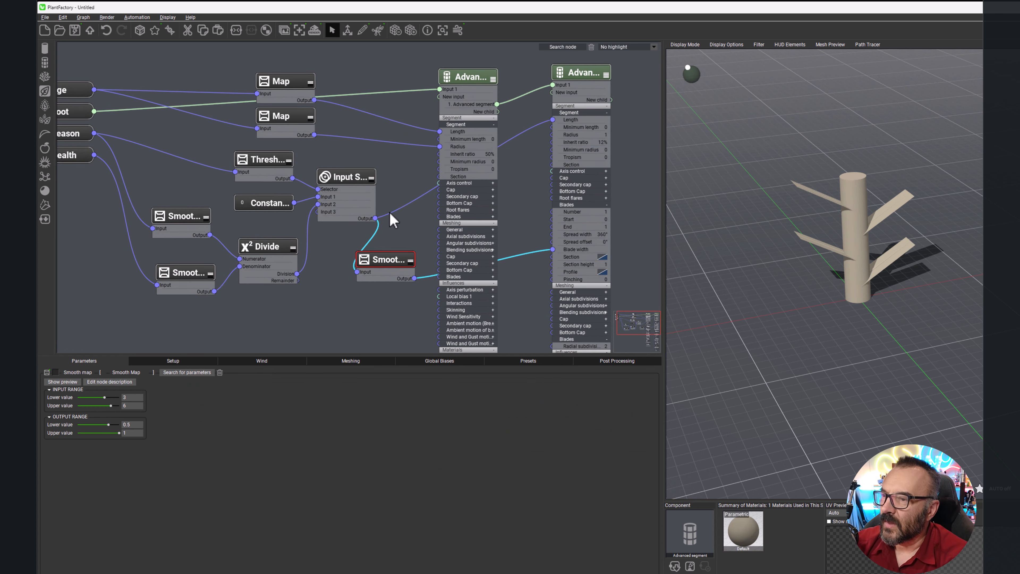
mouse_move(156, 121)
middle_mouse_down()
mouse_move(174, 108)
mouse_move(165, 114)
middle_mouse_up()
left_click(163, 361)
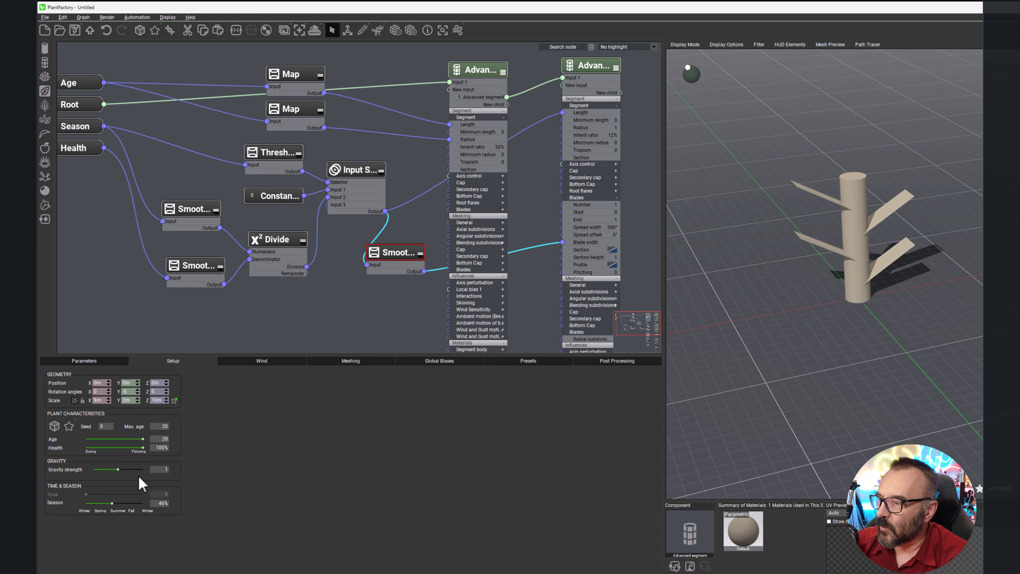
mouse_move(142, 449)
left_mouse_down()
mouse_move(92, 450)
mouse_move(154, 448)
mouse_move(145, 448)
left_mouse_up()
left_click_drag(133, 501, 176, 506)
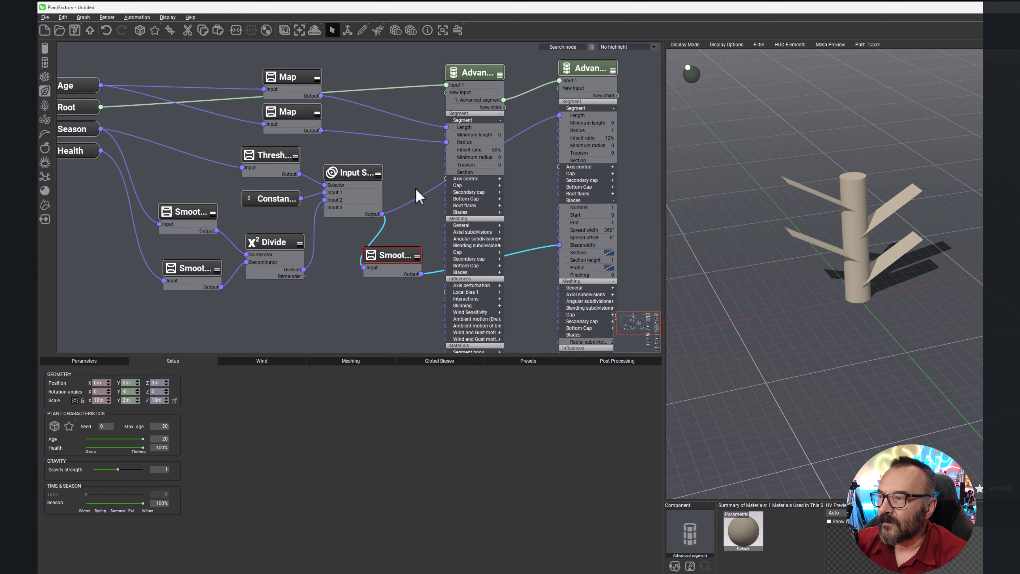
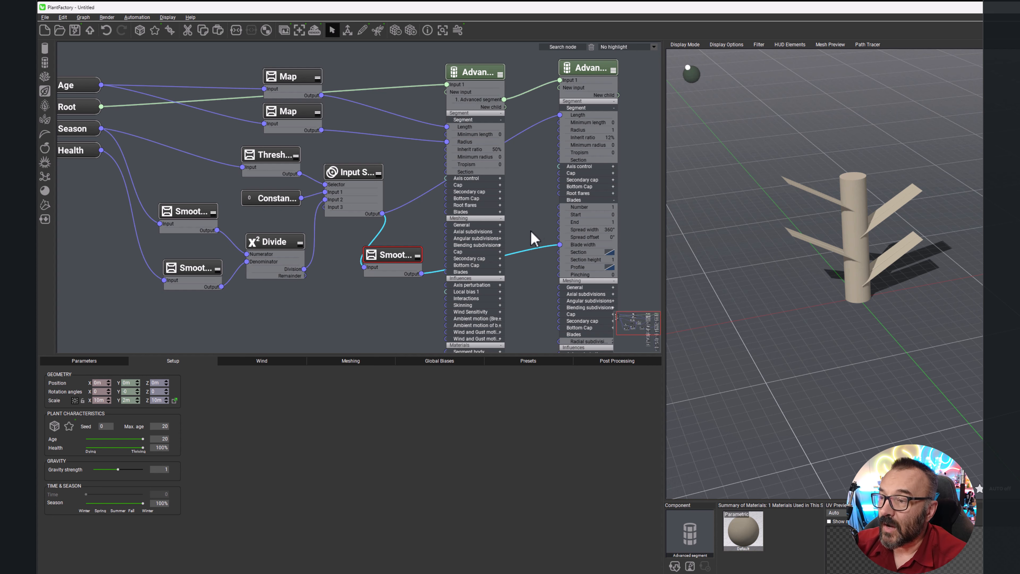
Look through the branch Advanced Segment's Transformations and Influences settings and try out its axis perturbation strength, ending at 0.
middle_click_drag(530, 234, 547, 170)
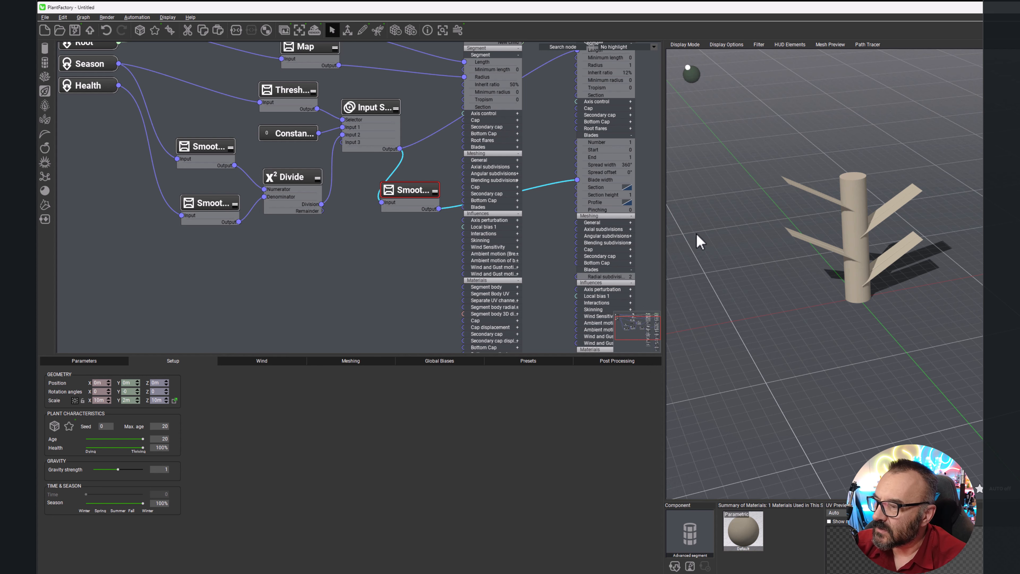
middle_click_drag(538, 158, 520, 239)
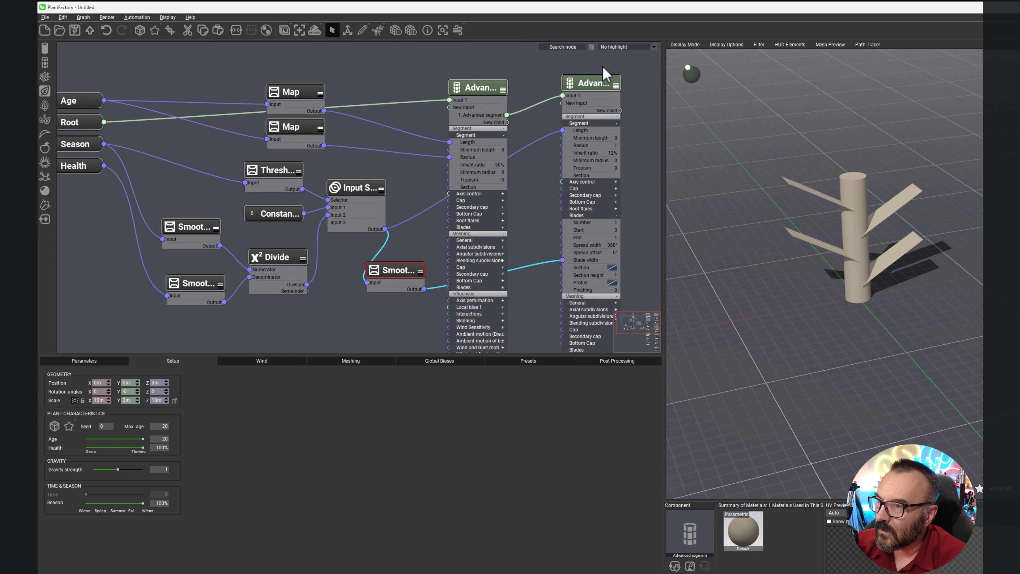
left_click(603, 86)
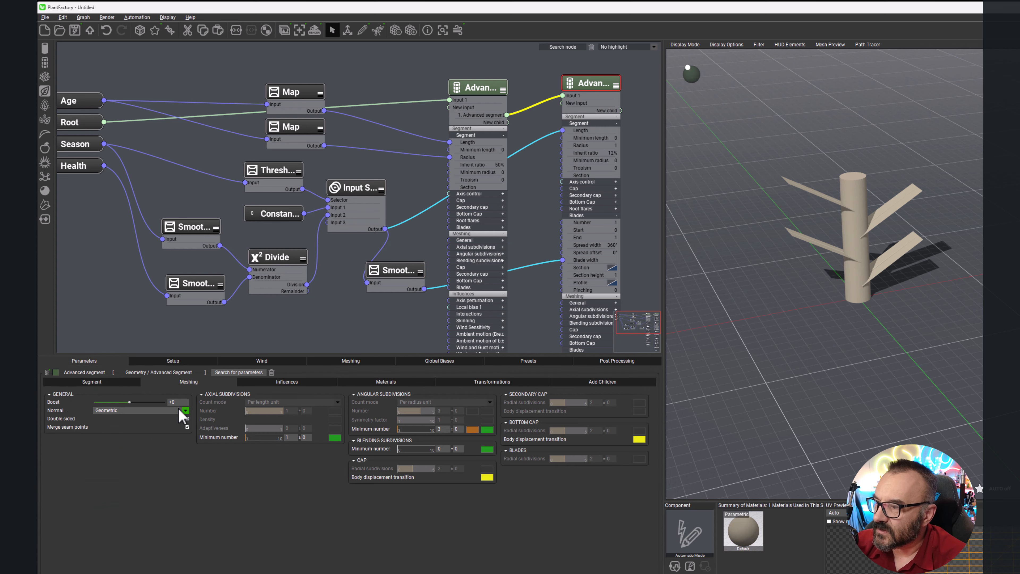
left_click(477, 385)
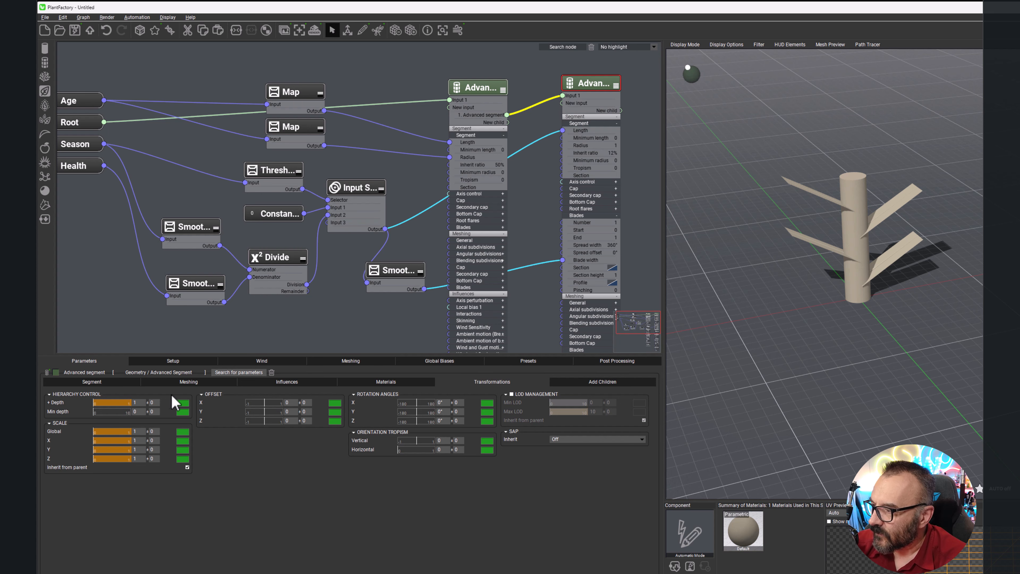
left_click_drag(554, 220, 526, 183)
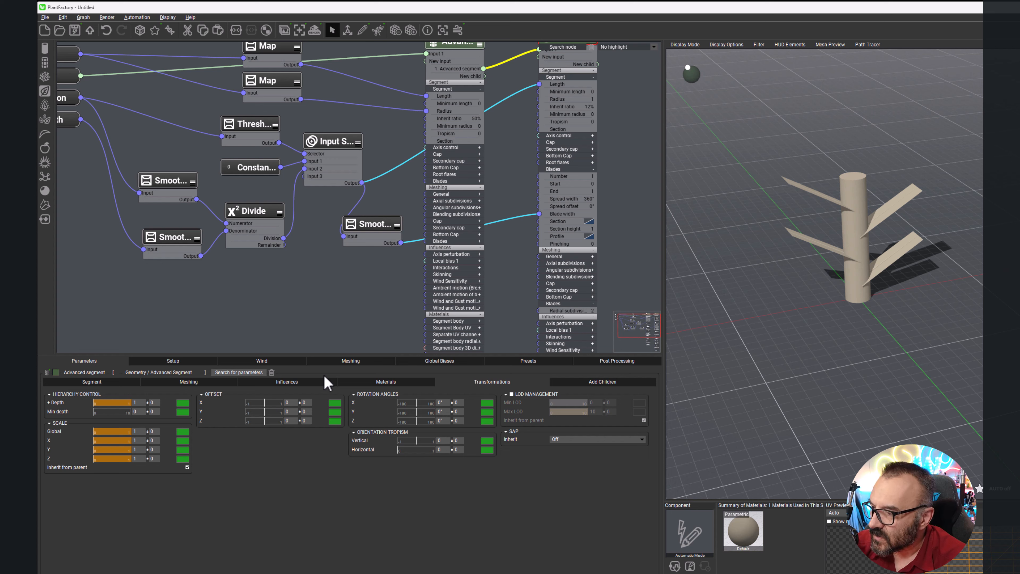
left_click(295, 382)
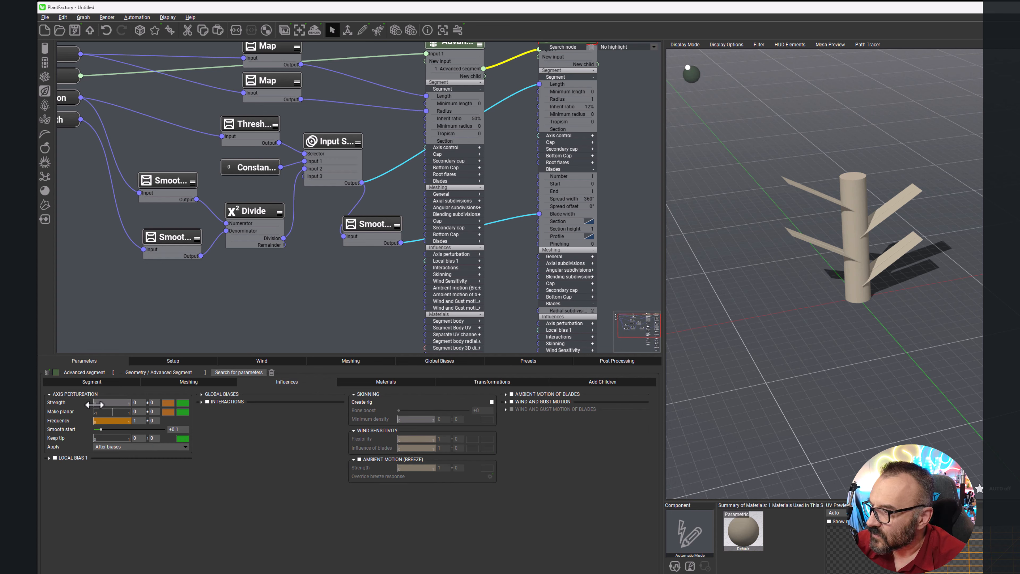
mouse_move(97, 404)
left_mouse_down()
mouse_move(120, 404)
mouse_move(99, 403)
mouse_move(115, 397)
mouse_move(97, 391)
mouse_move(156, 394)
mouse_move(128, 402)
mouse_move(103, 382)
mouse_move(68, 376)
left_mouse_up()
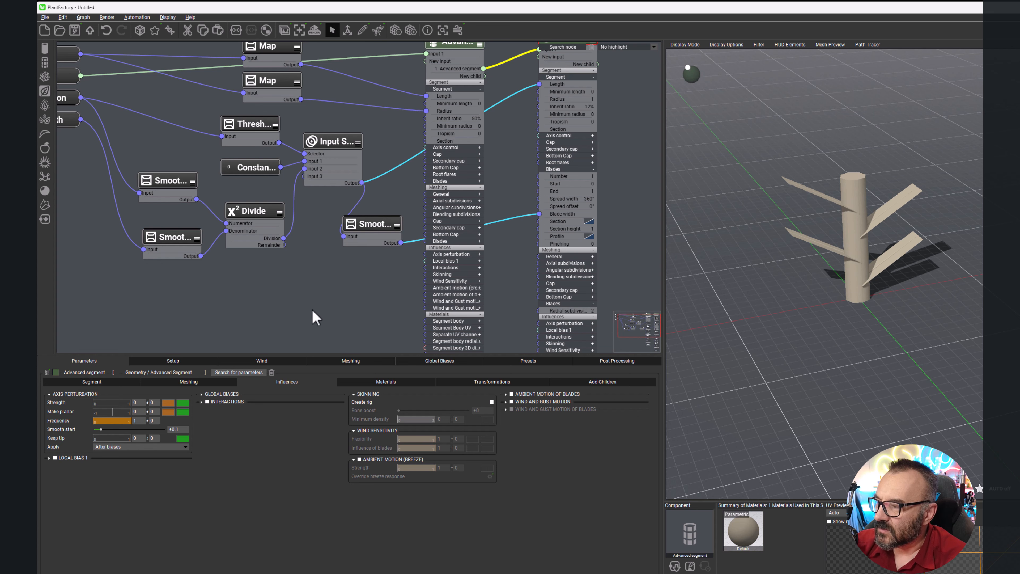
Duplicate the blade width Smooth Map and set the copy's output range to 0 and 0.3.
left_click(372, 233)
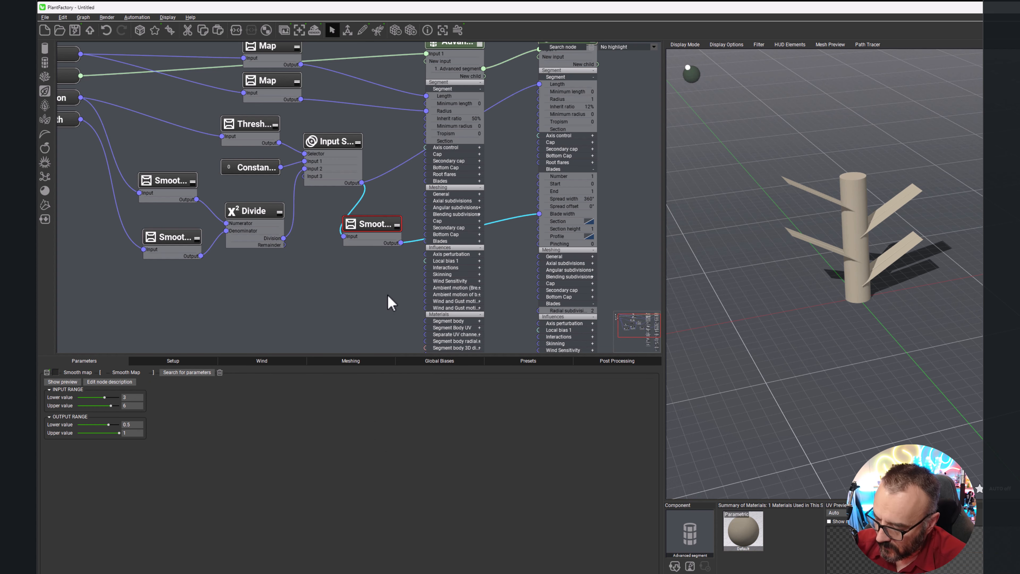
key("ctrl+d")
left_click_drag(385, 246, 375, 278)
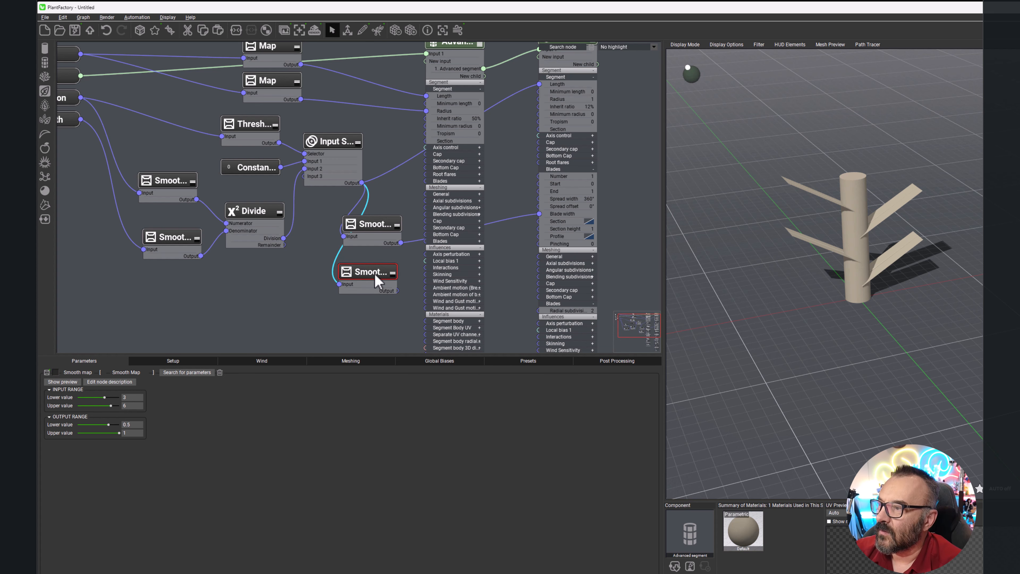
left_click(140, 424)
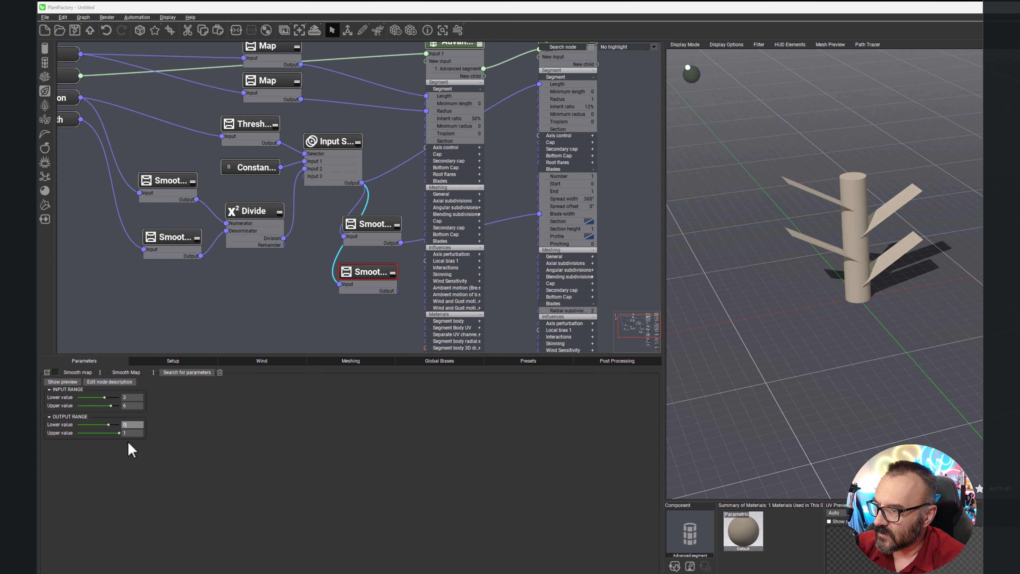
left_click(128, 433)
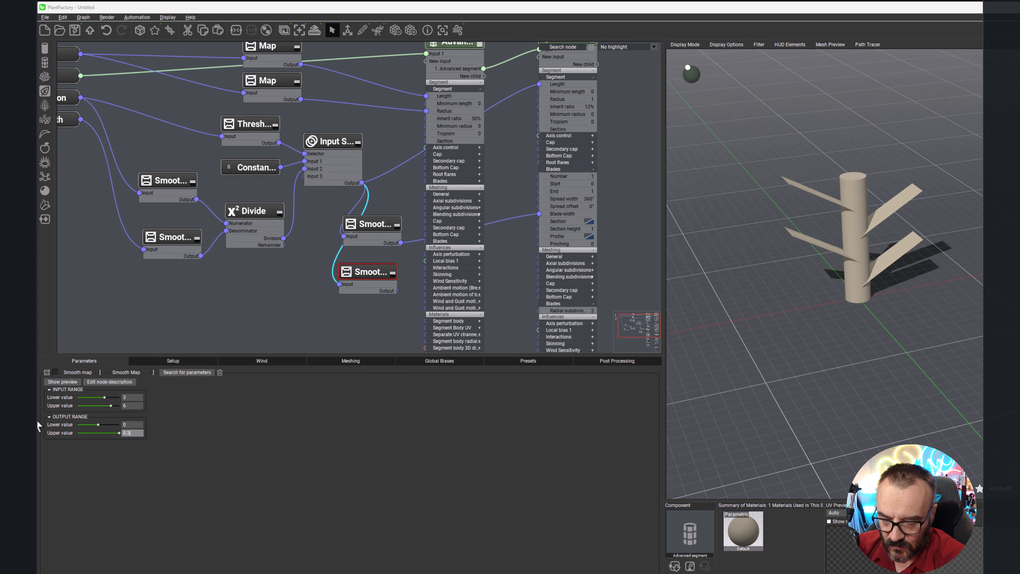
key("Return")
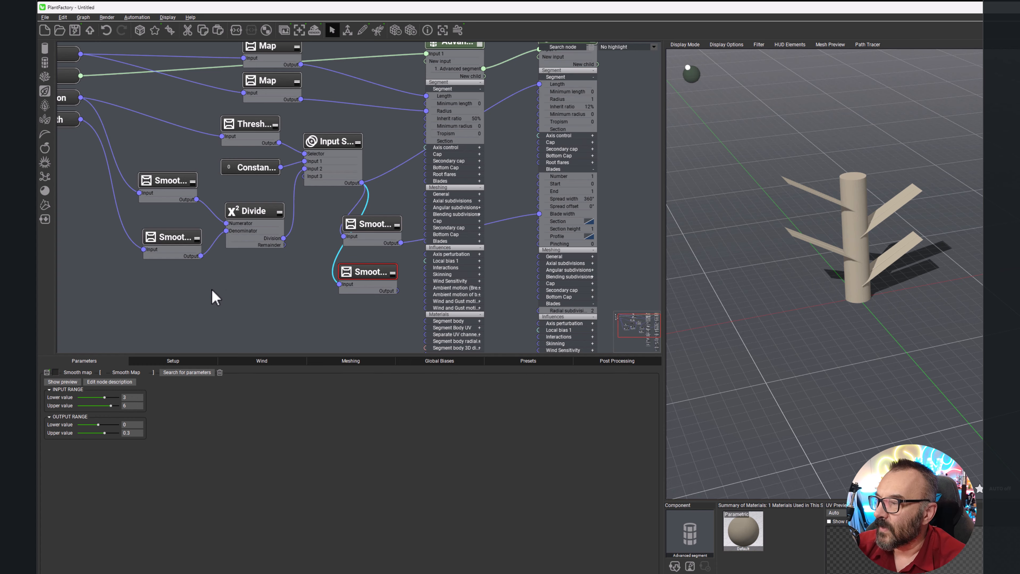
Connect Health to the duplicated Smooth Map's input and set its input range to 0 and 1.
mouse_move(212, 289)
middle_mouse_down()
mouse_move(259, 290)
mouse_move(226, 283)
middle_mouse_up()
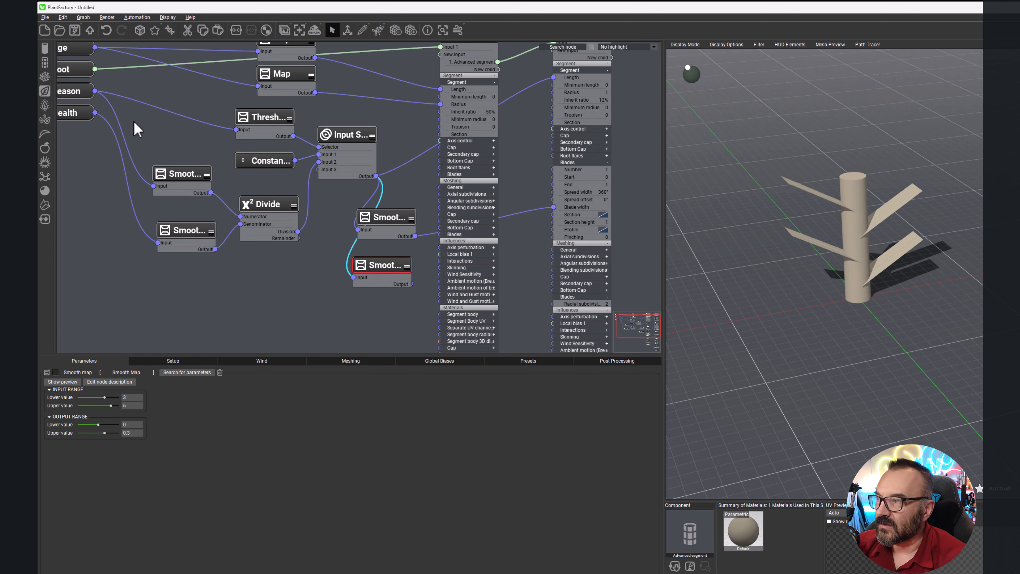
middle_click_drag(137, 124, 161, 128)
mouse_move(119, 116)
left_mouse_down()
mouse_move(348, 271)
mouse_move(386, 283)
mouse_move(384, 275)
mouse_move(335, 290)
mouse_move(334, 277)
left_mouse_up()
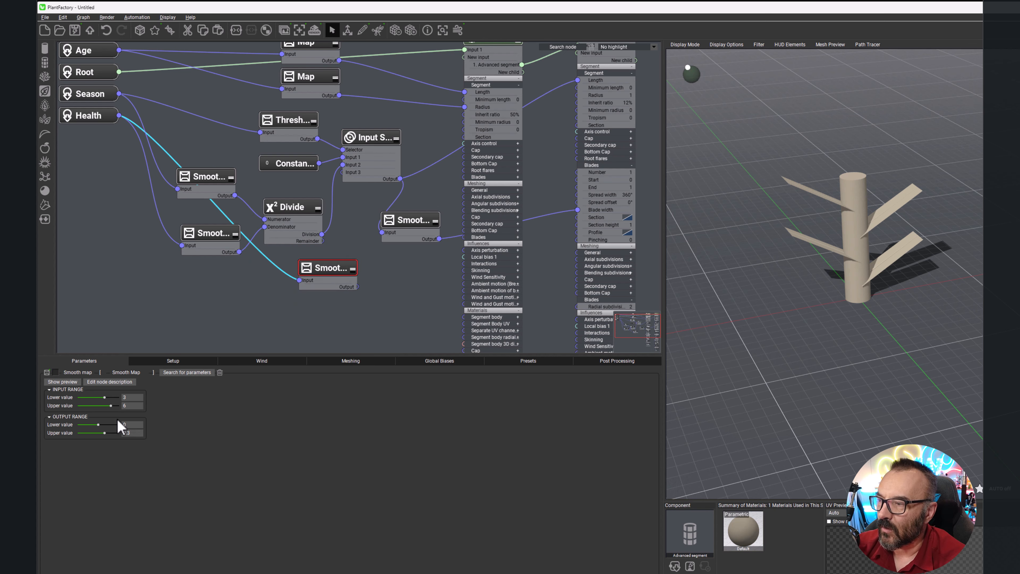
left_click(132, 397)
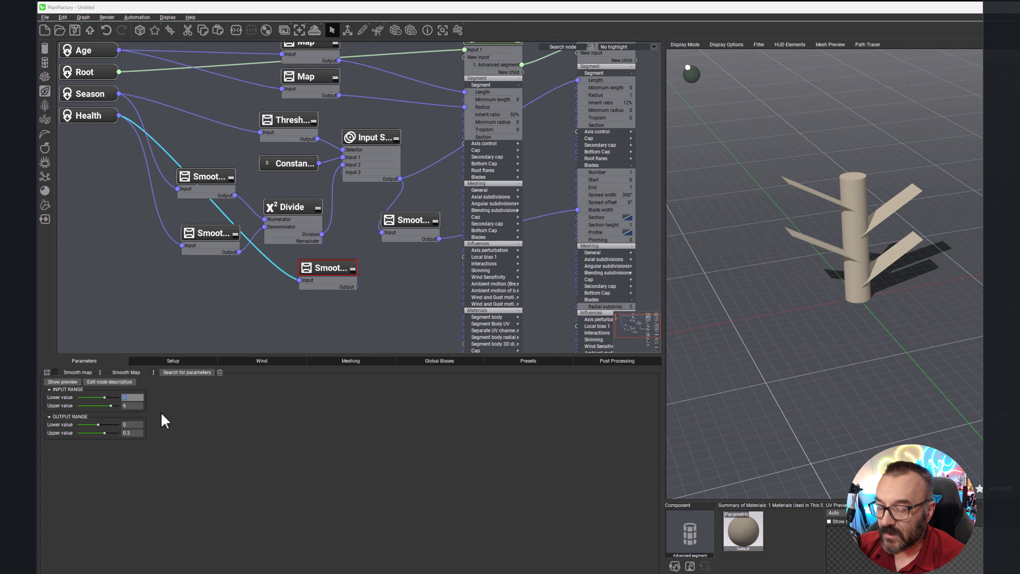
key("Tab")
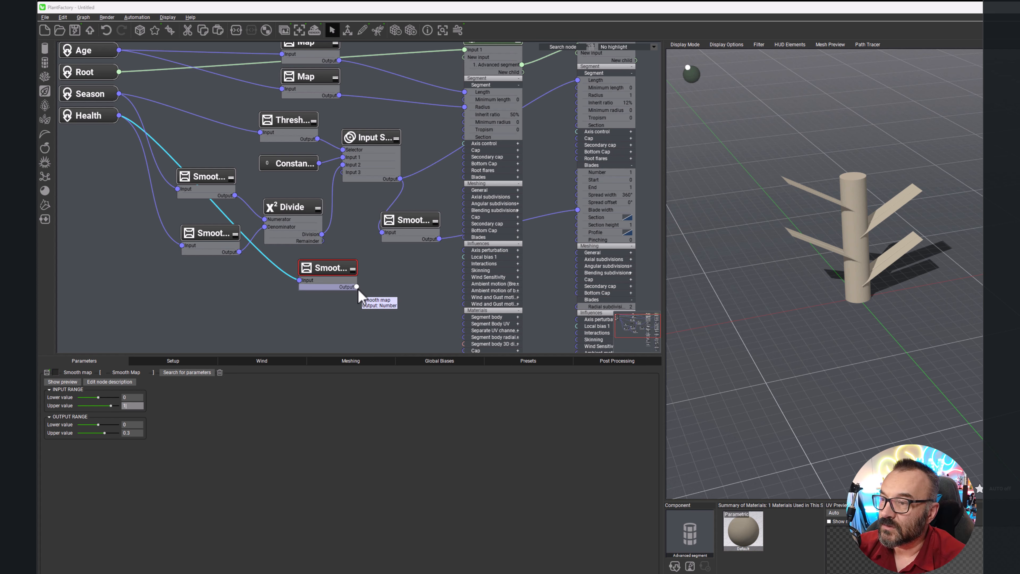
Expand the branch Advanced Segment's Axis perturbation inputs and connect the new Smooth Map's output to Strength.
scroll(565, 263, "down", 2)
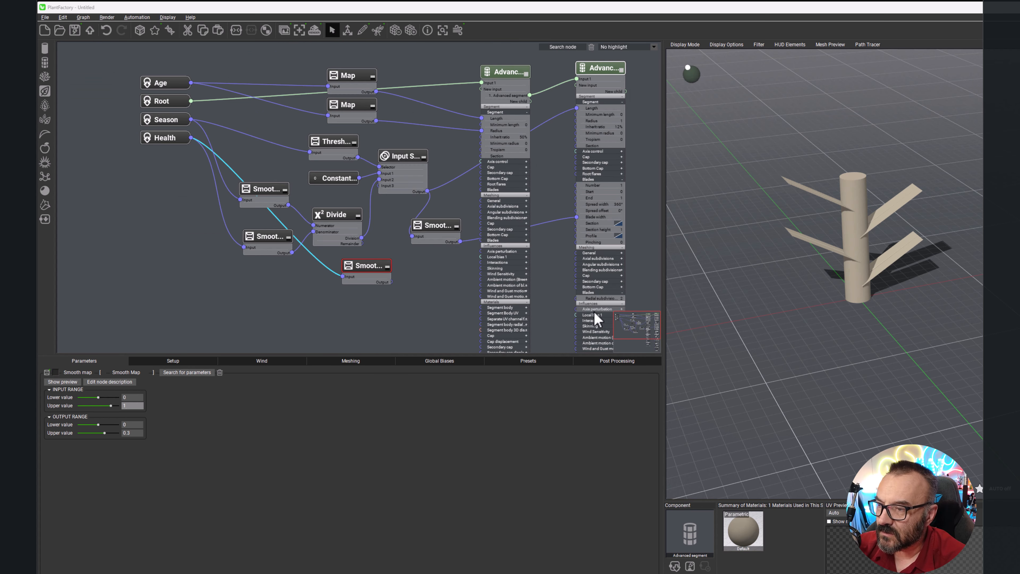
left_click(605, 309)
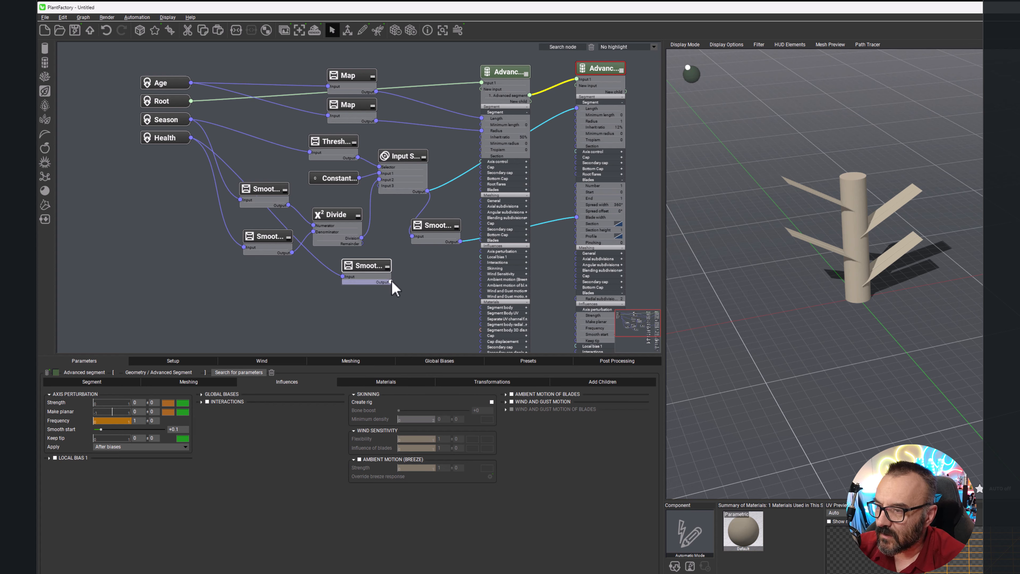
left_click_drag(391, 282, 577, 315)
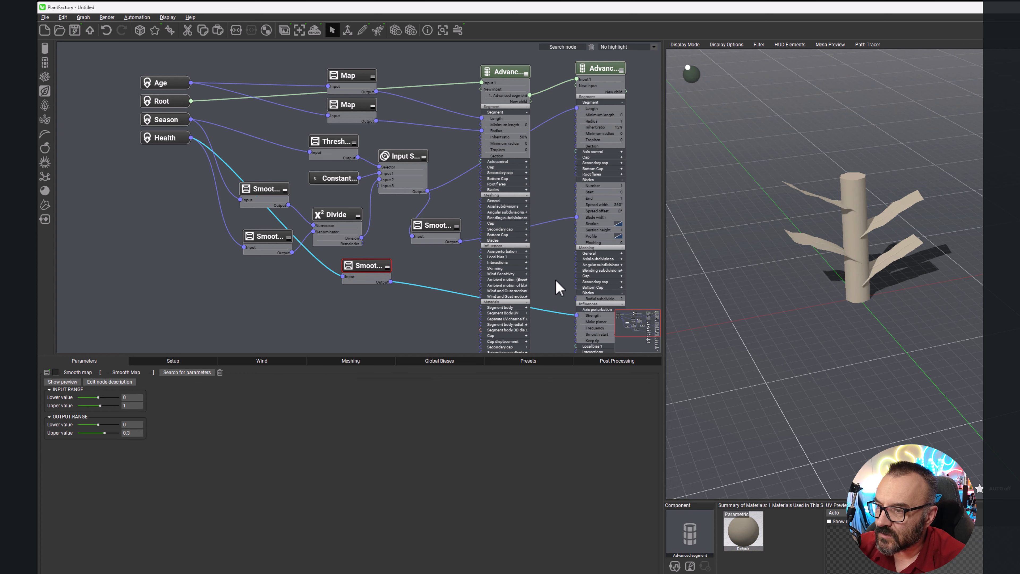
Test the branch perturbation by varying the plant's Health, ending at 100%, and return to the Smooth Map's parameters.
left_click(192, 360)
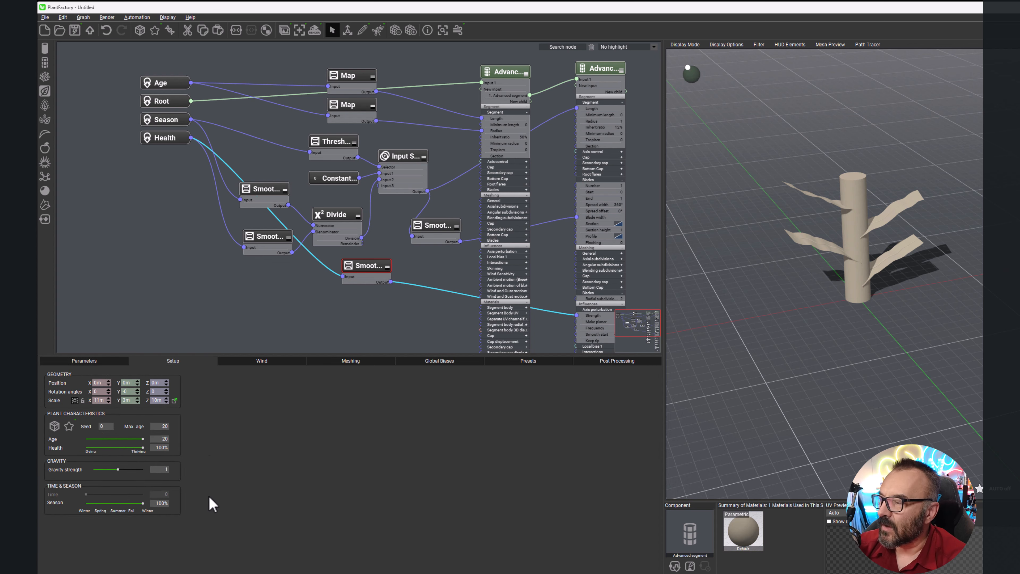
mouse_move(143, 447)
left_mouse_down()
mouse_move(70, 451)
mouse_move(249, 458)
left_mouse_up()
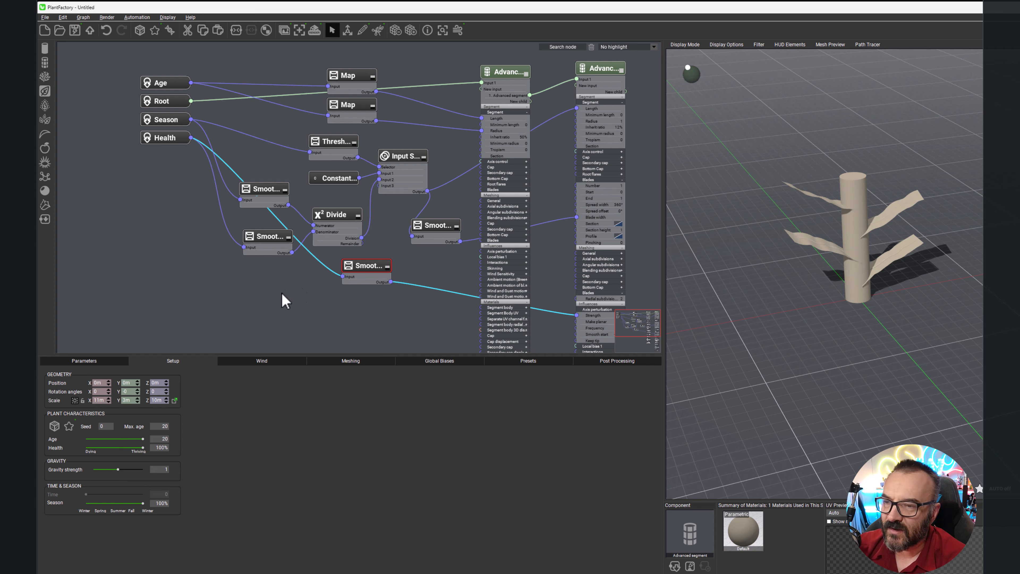
double_click(361, 266)
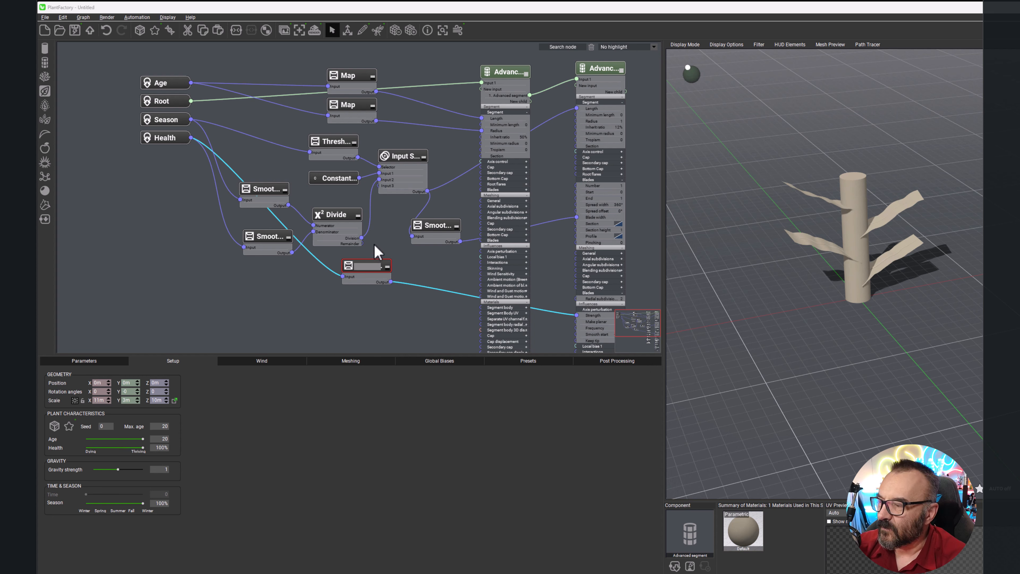
left_click(368, 323)
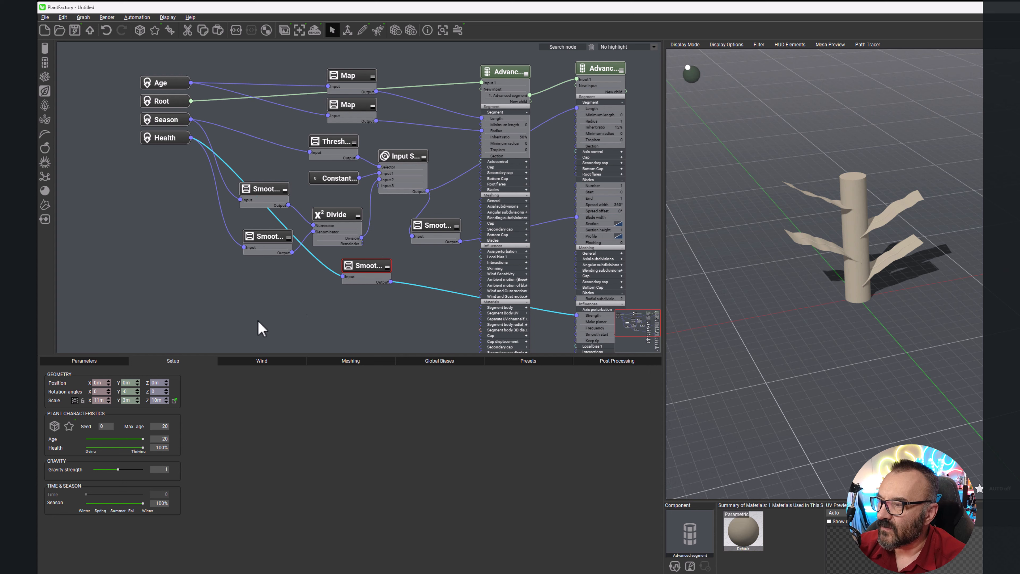
left_click(83, 361)
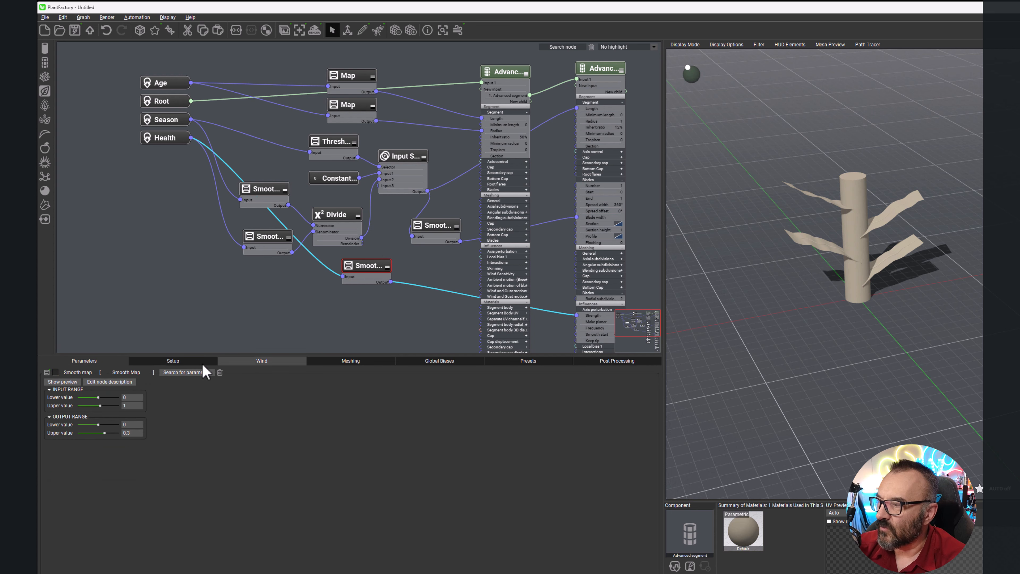
Try reversing the perturbation Smooth Map's input range to 1 and 0, and return its lower value to 0.
double_click(133, 424)
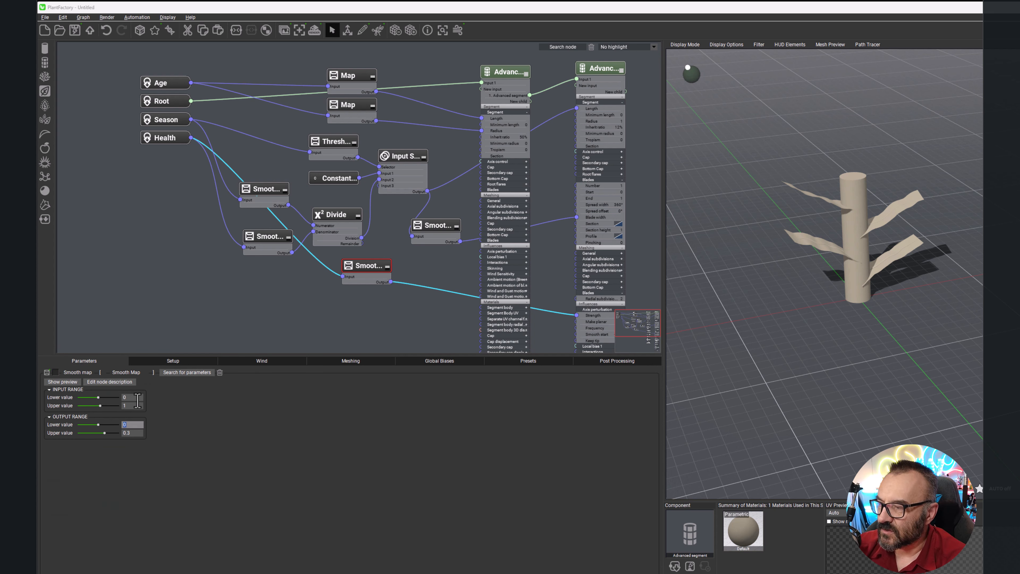
double_click(131, 397)
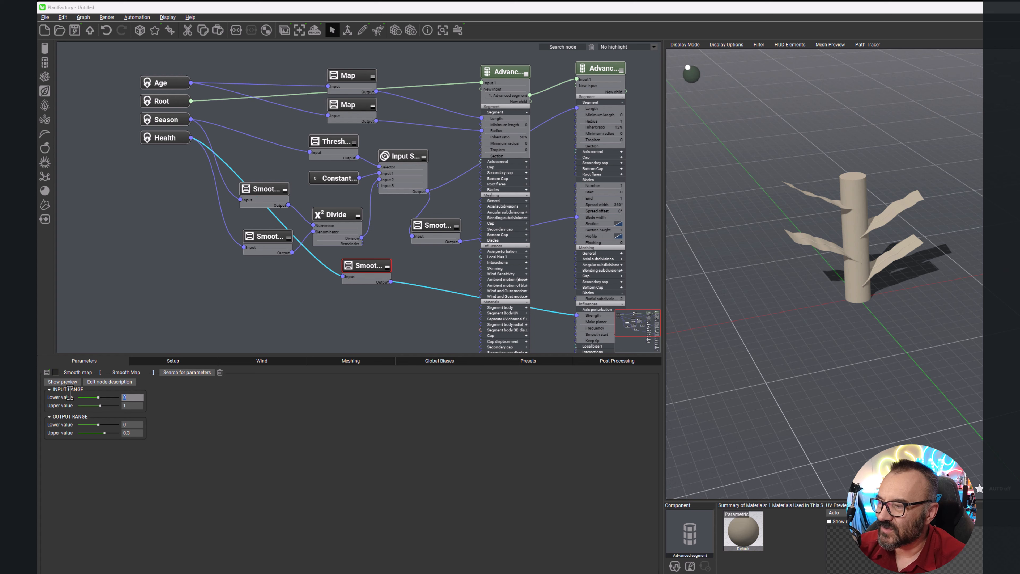
type("1")
double_click(130, 405)
type("0")
key("Return")
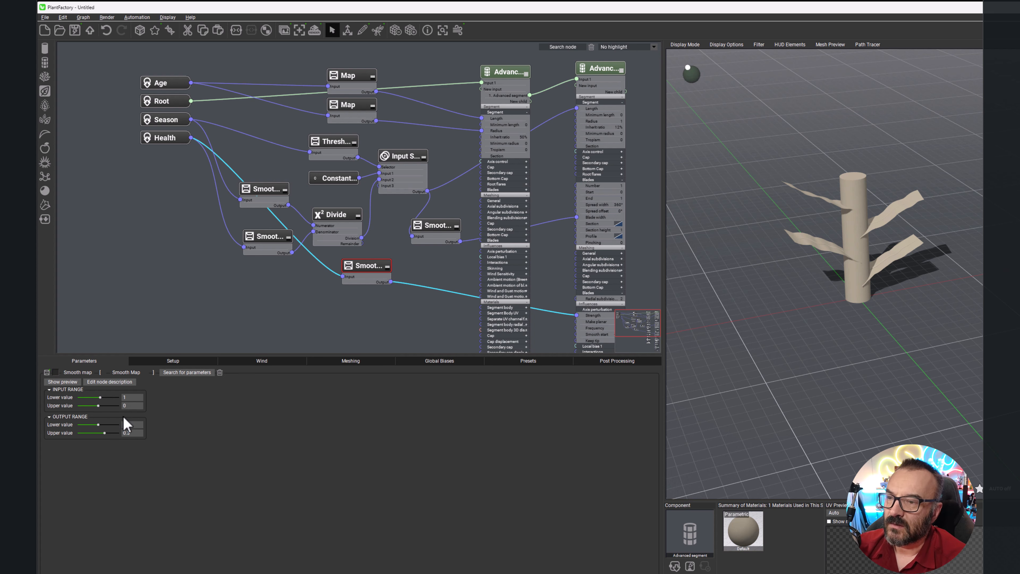
left_click(132, 397)
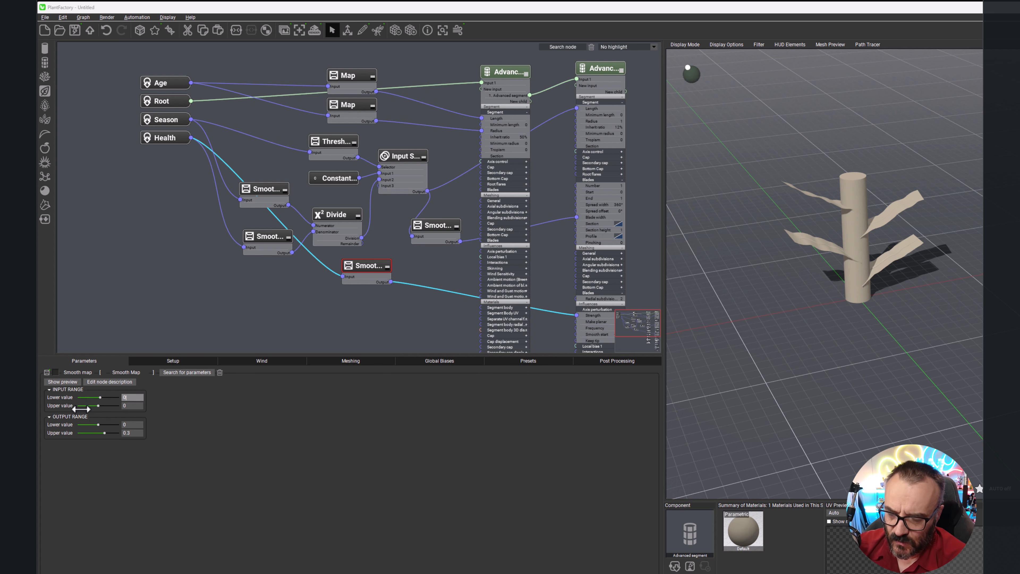
type("0")
key("Return")
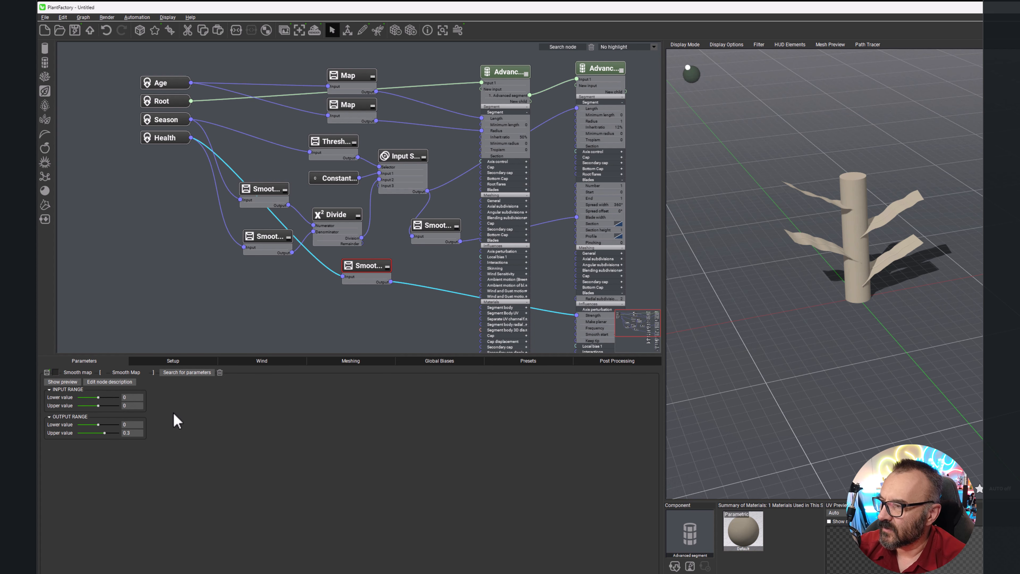
Invert the perturbation Smooth Map's output range to 0.3 and 0, and set its input range upper value to 1.
left_click(133, 424)
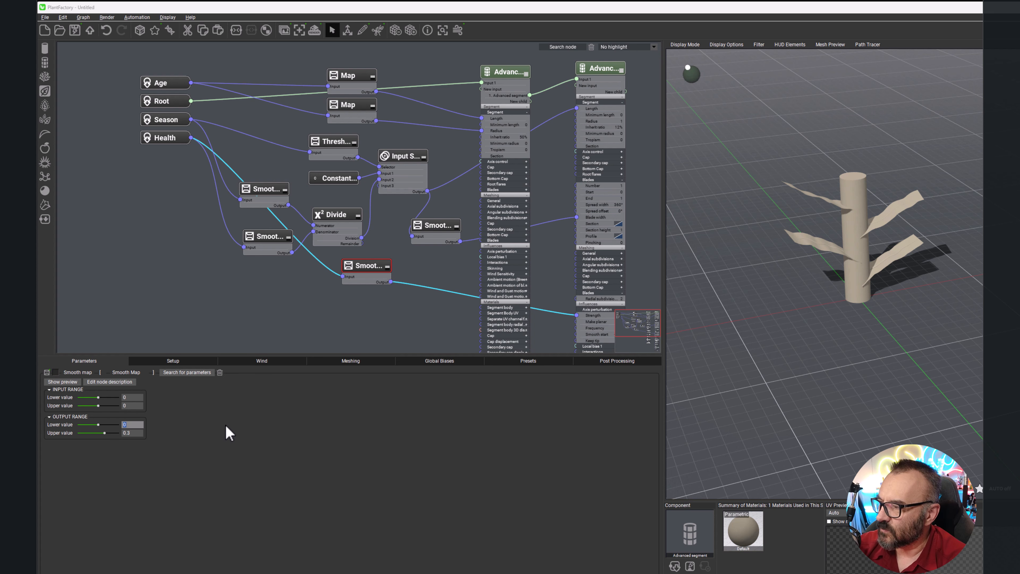
type("0.3")
left_click(127, 432)
type("0")
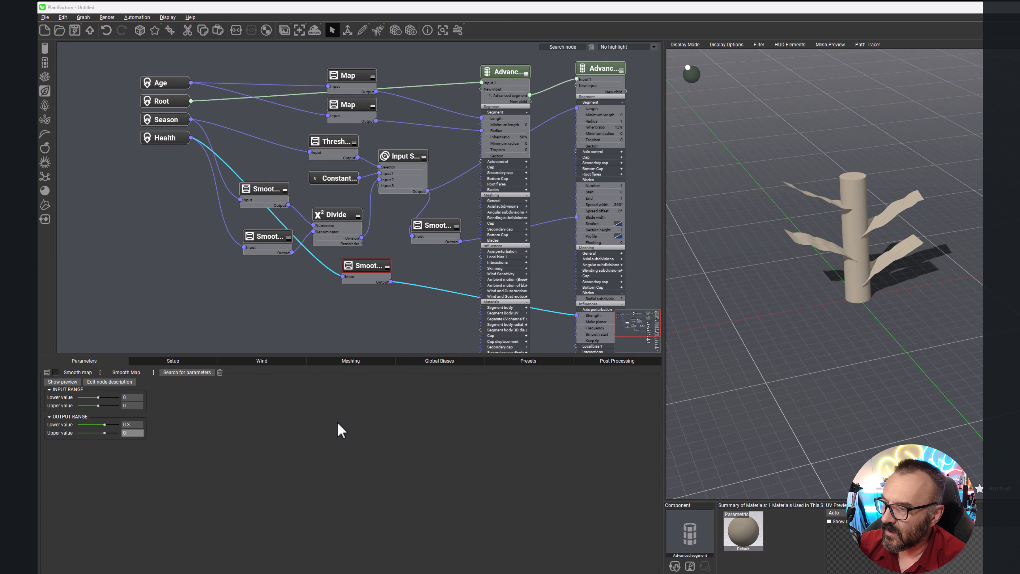
key("Return")
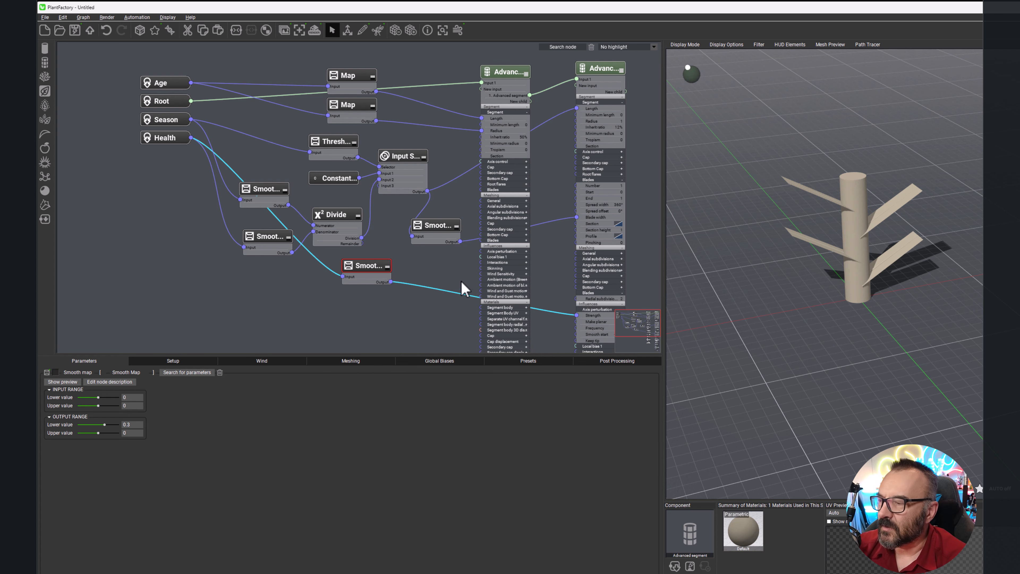
middle_click_drag(464, 288, 407, 242)
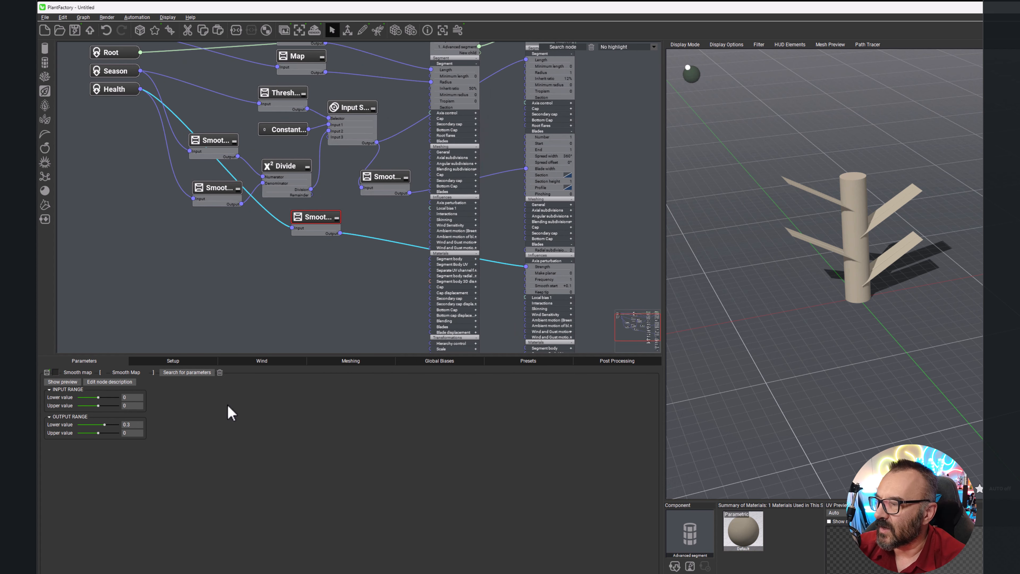
double_click(127, 405)
type("1")
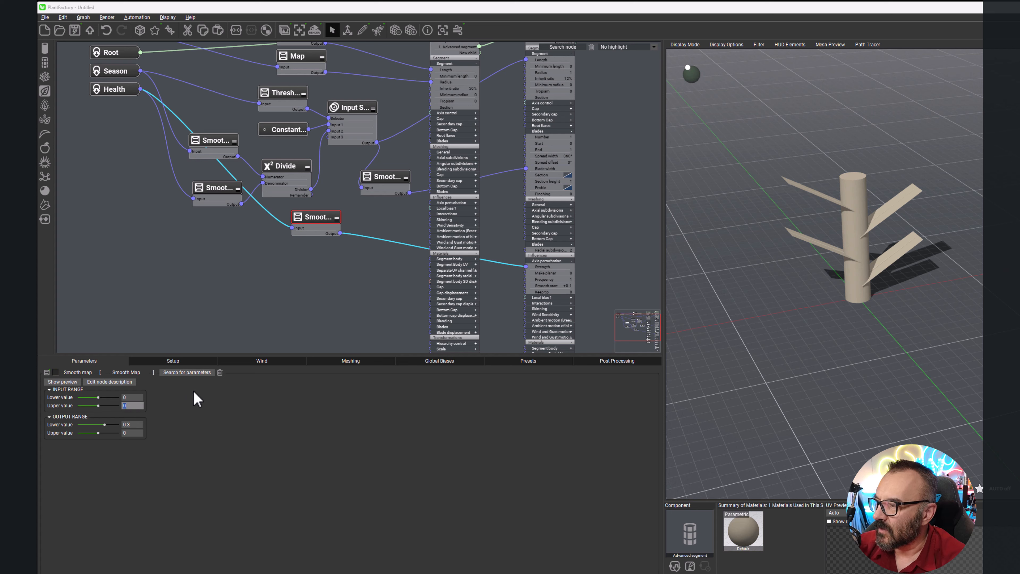
key("Return")
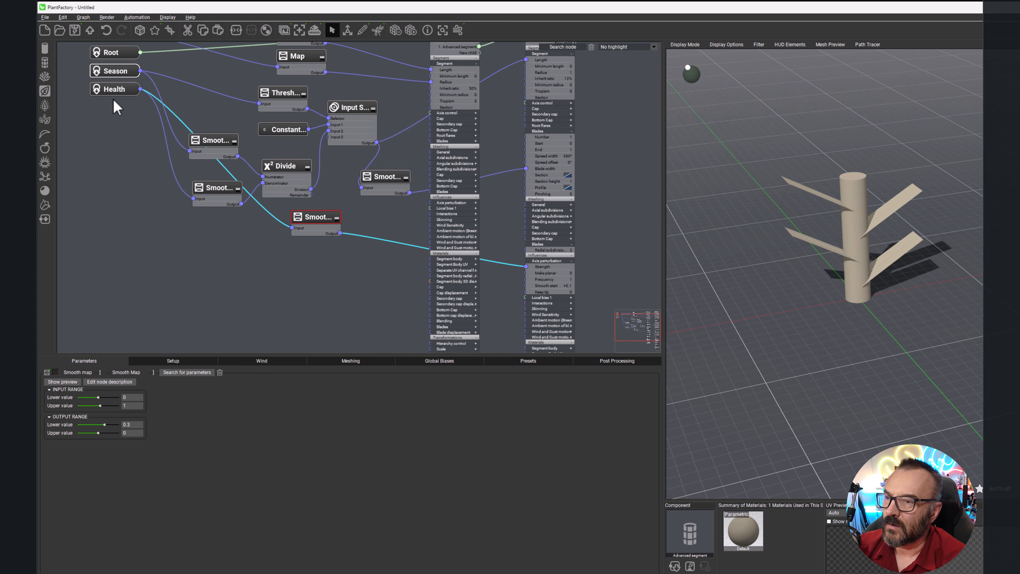
Check how the branches distort by lowering the plant's Health and returning it to 100%.
left_click(201, 364)
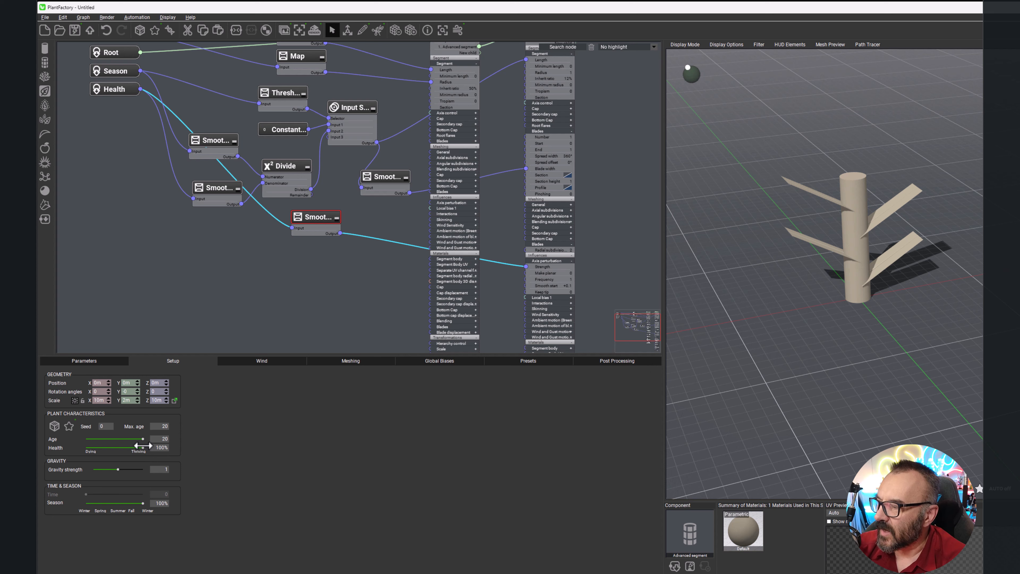
mouse_move(143, 447)
left_mouse_down()
mouse_move(86, 456)
mouse_move(106, 442)
mouse_move(93, 450)
mouse_move(151, 454)
left_mouse_up()
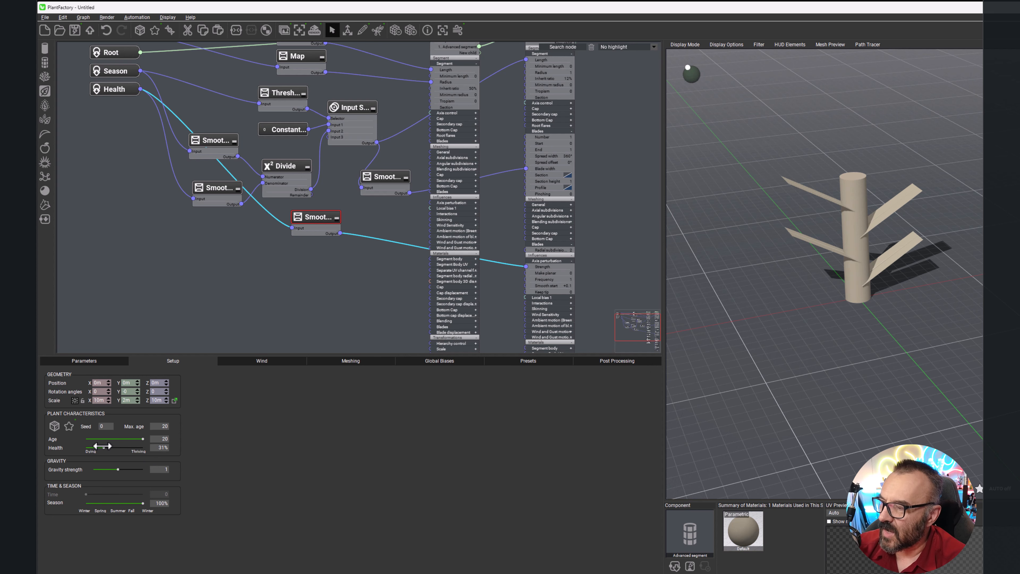
Tidy the graph by repositioning the blade width Smooth Map and placing the perturbation Smooth Map just below it.
middle_click_drag(321, 219, 270, 266)
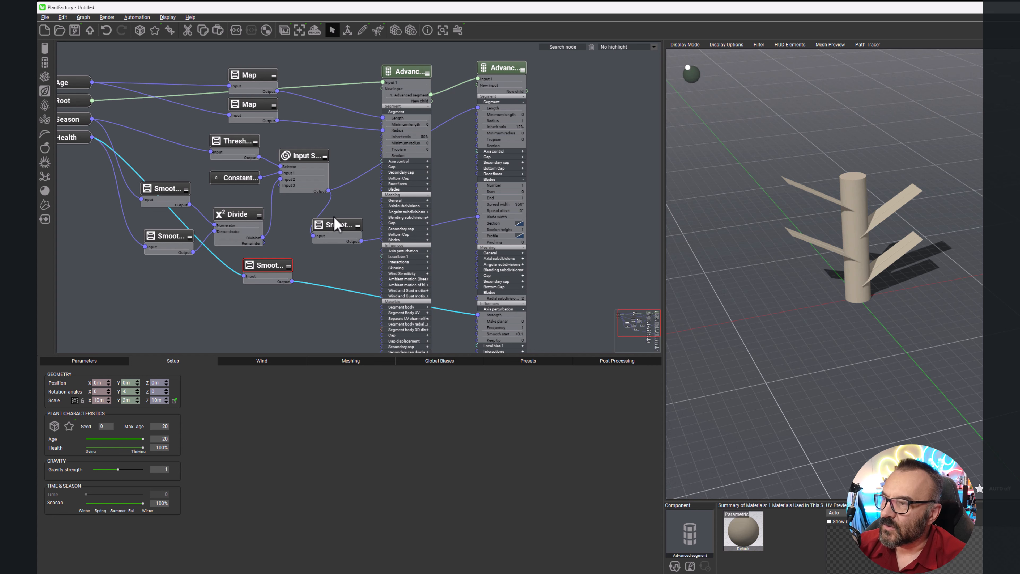
mouse_move(339, 222)
left_mouse_down()
mouse_move(322, 216)
mouse_move(364, 218)
mouse_move(328, 225)
left_mouse_up()
left_click_drag(287, 275, 335, 267)
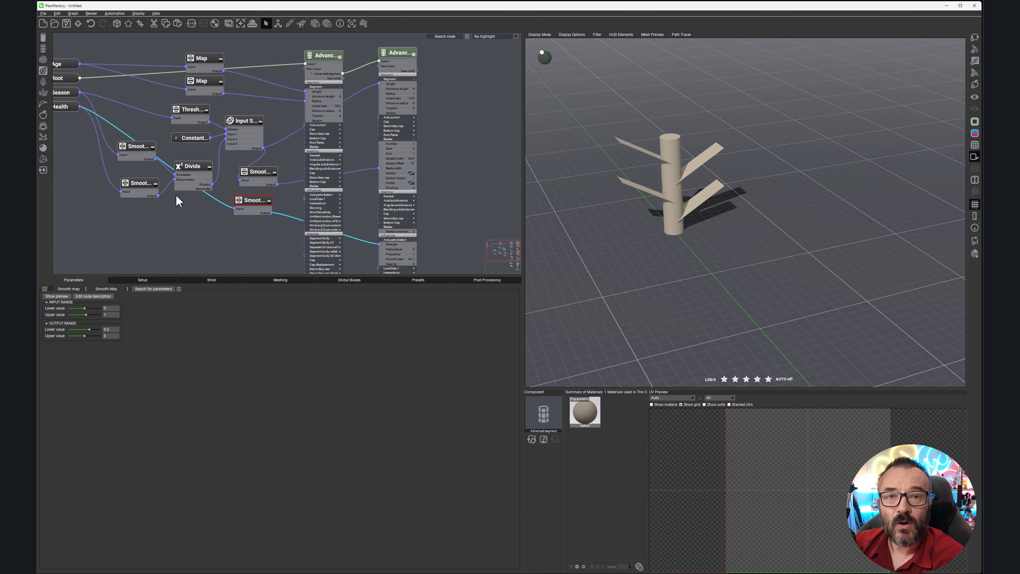
mouse_move(426, 151)
middle_mouse_down()
mouse_move(439, 118)
mouse_move(436, 138)
middle_mouse_up()
scroll(425, 143, "down", 2)
scroll(425, 143, "down", 2)
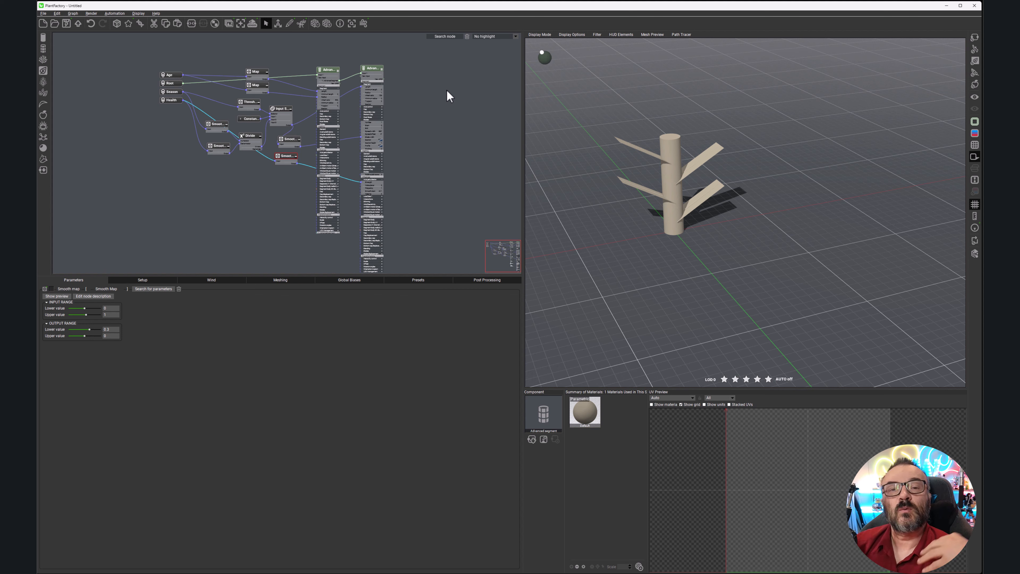